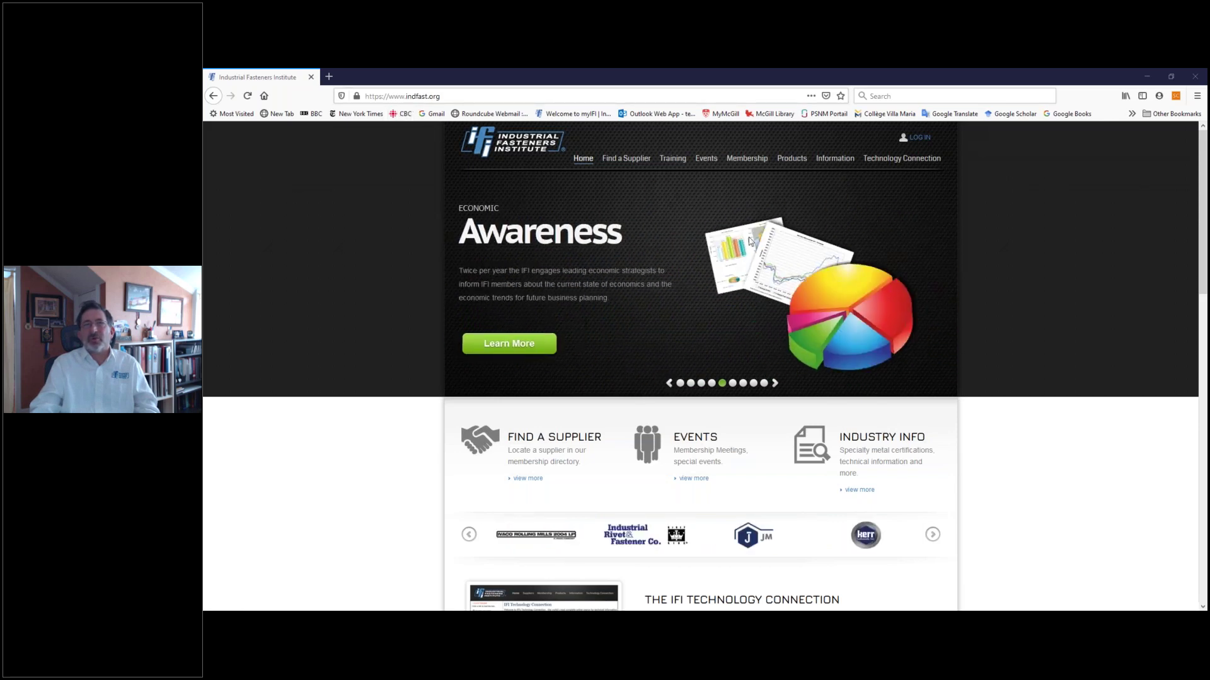
- Log in to the myIFI member portal with the saved credentials and enlarge the page to 133%
left_click(919, 137)
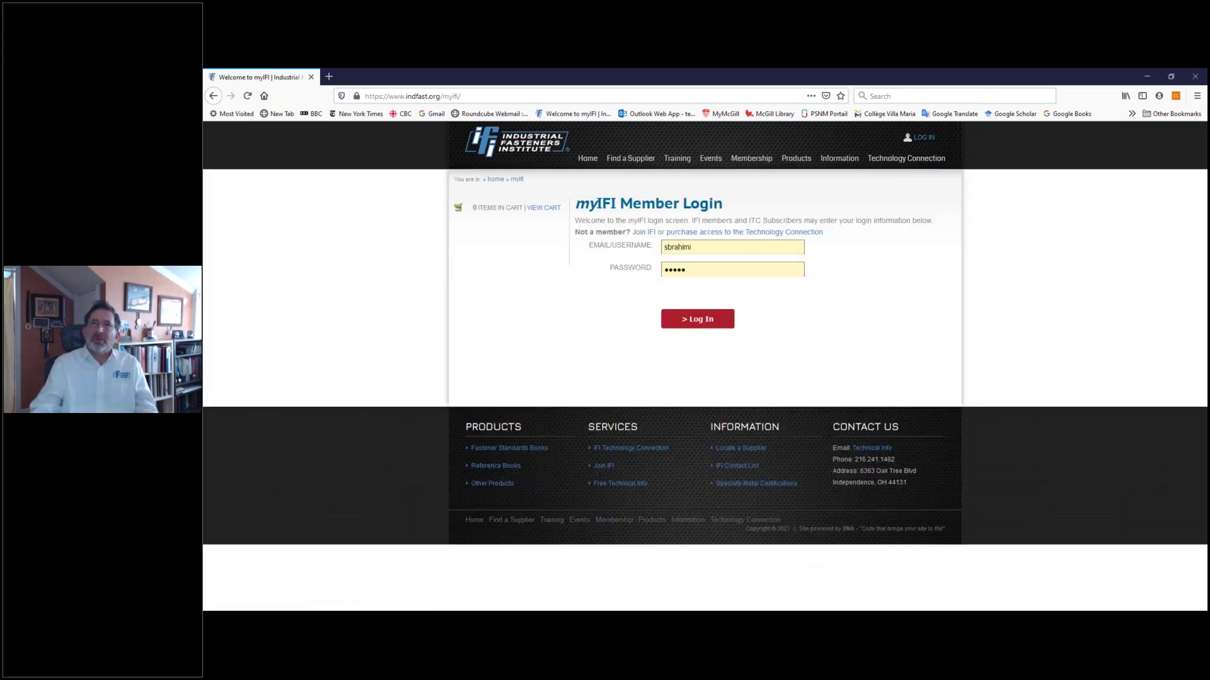
left_click(697, 319)
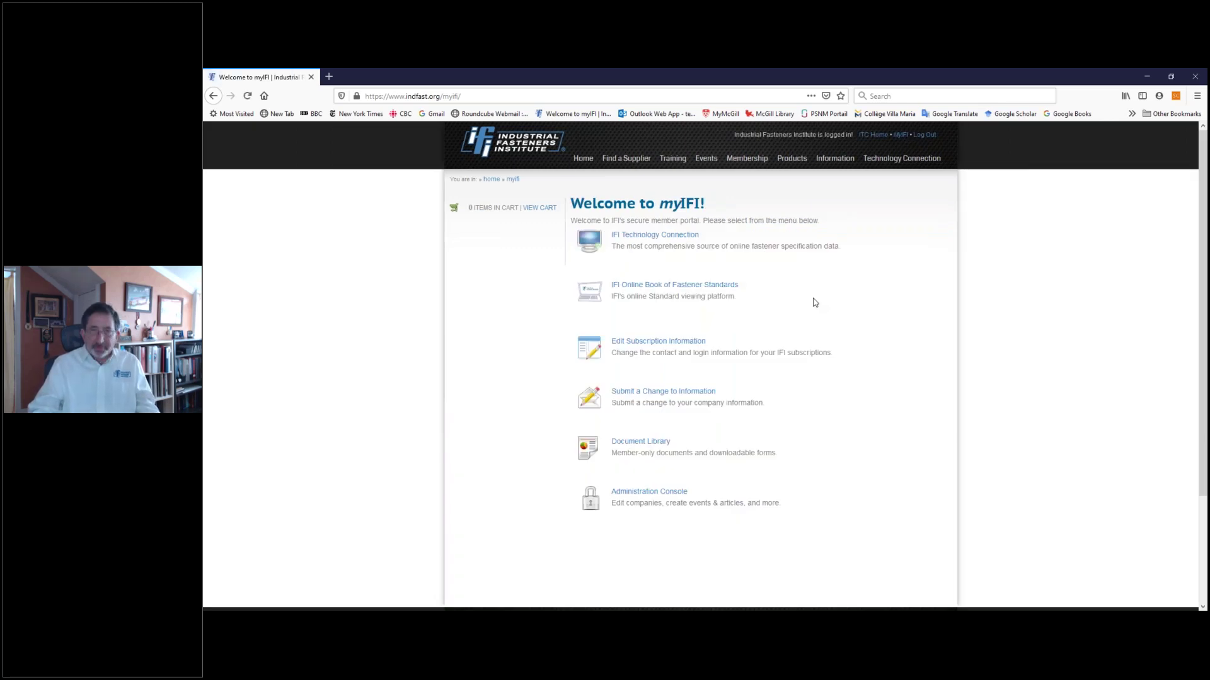
key("ctrl+plus")
key("ctrl+plus")
key("ctrl+plus")
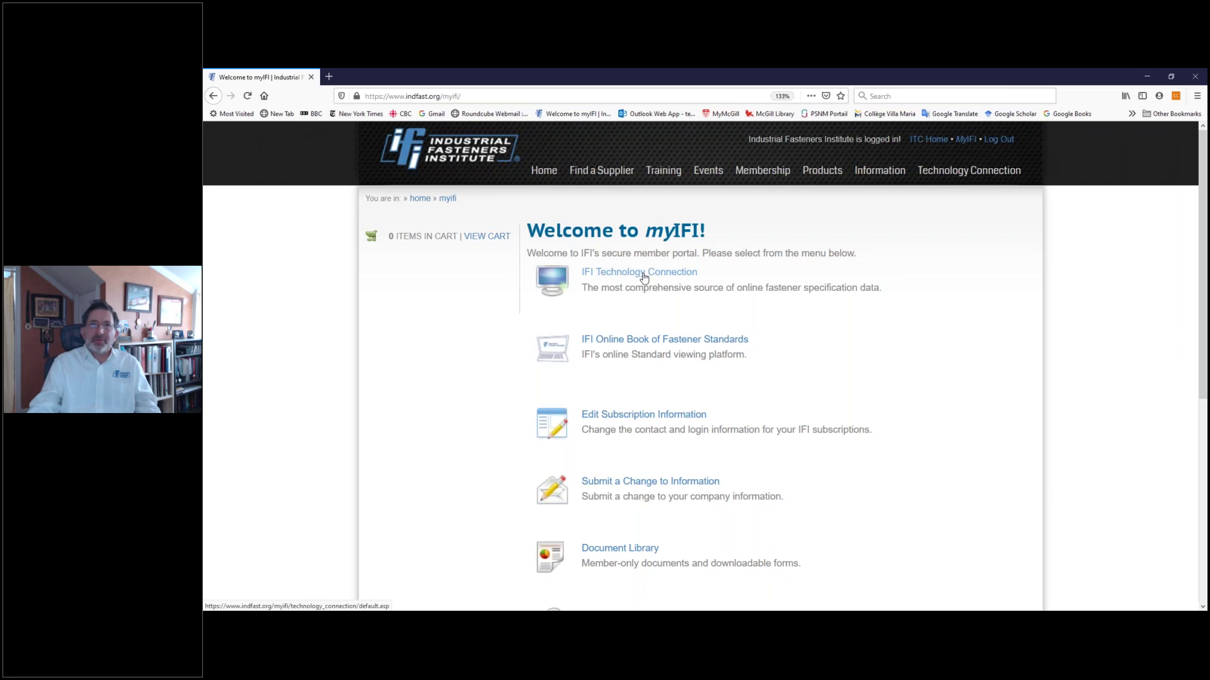
- Open the IFI Online Book of Fastener Standards and display ASTM F3125/F3125M-19e2 from the structural fasteners
left_click(635, 342)
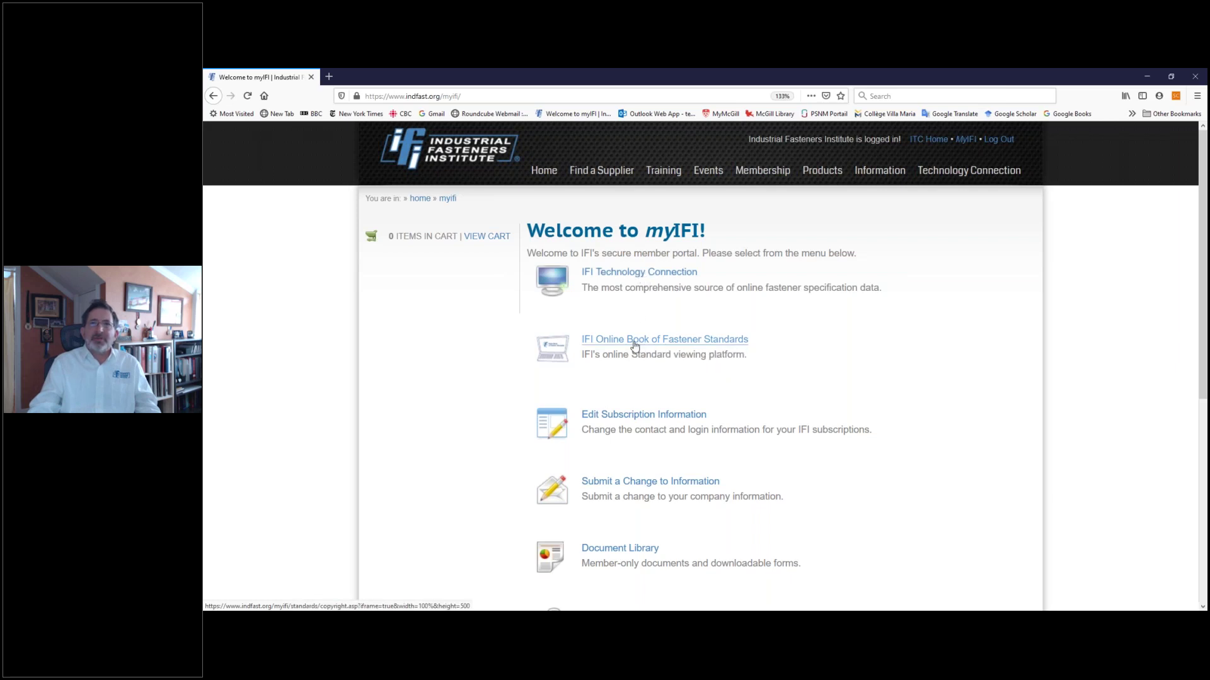
left_click(694, 549)
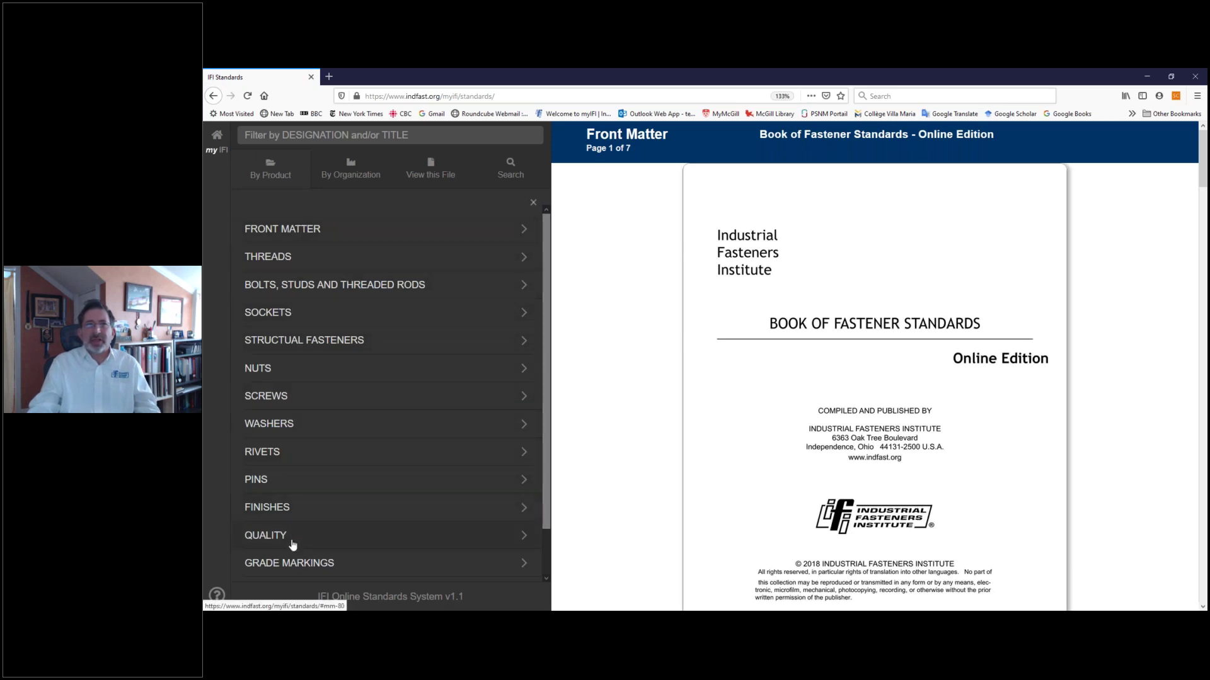
left_click(288, 345)
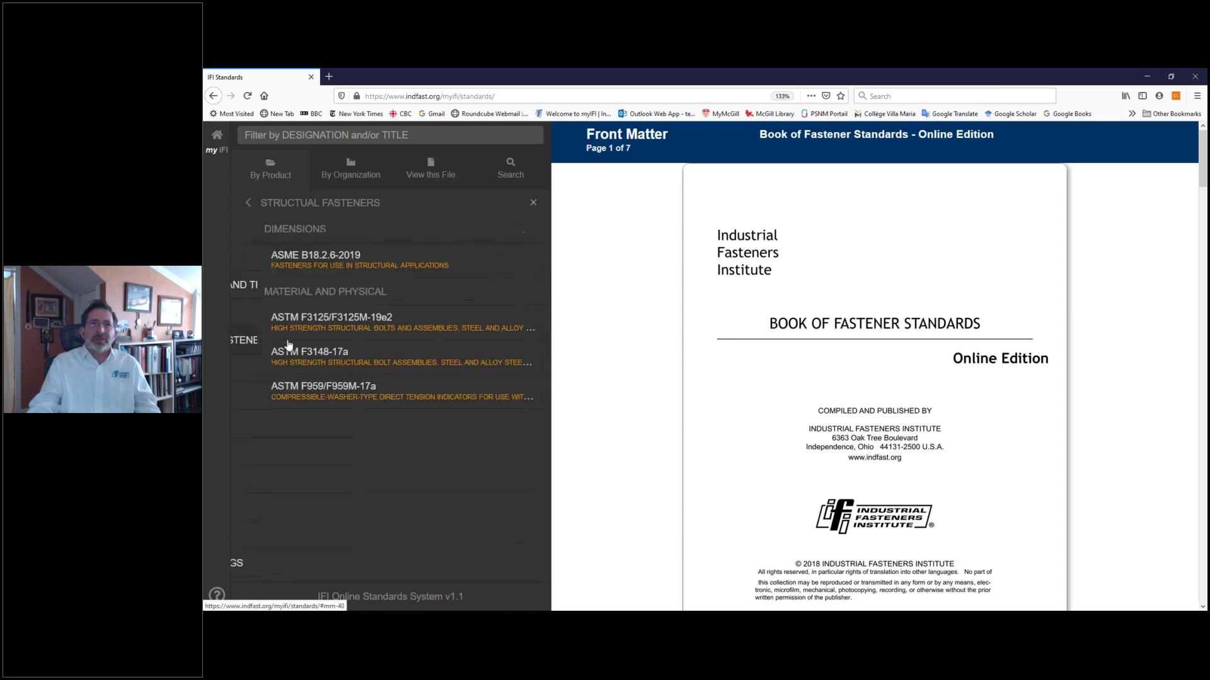
left_click(291, 331)
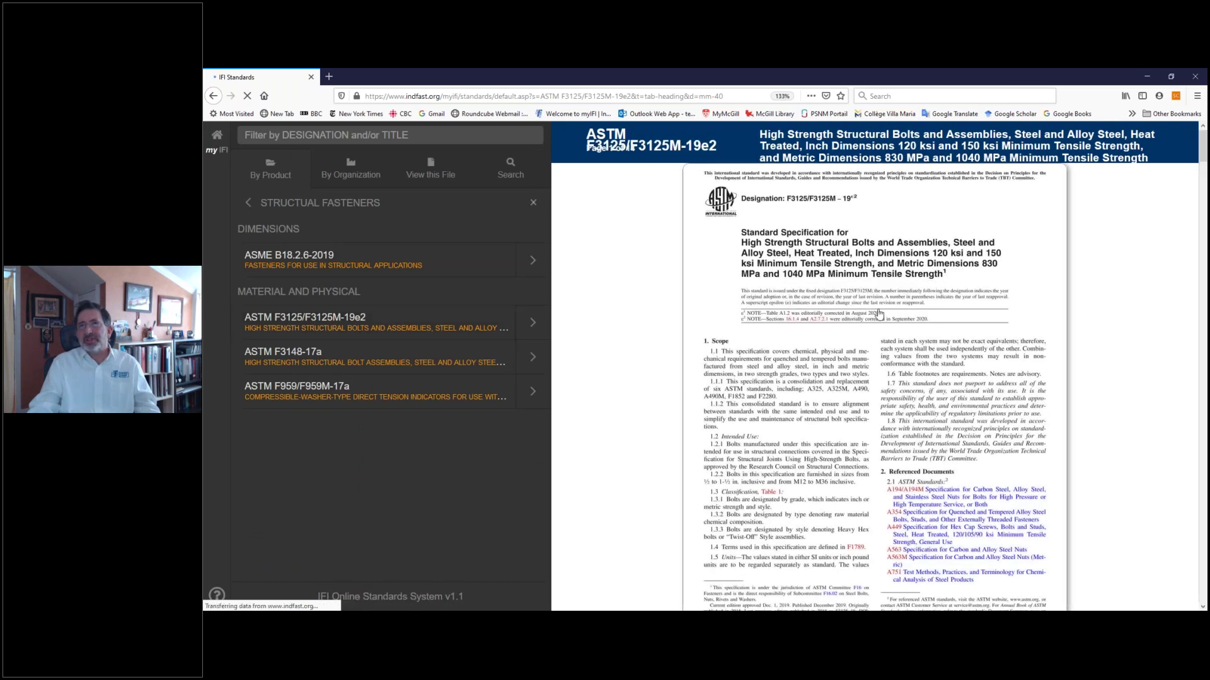
- Examine an enlarged view of Table 1 Classification in the ASTM F3125/F3125M-19e2 standard
scroll(880, 314, "down", 6)
scroll(855, 429, "down", 1)
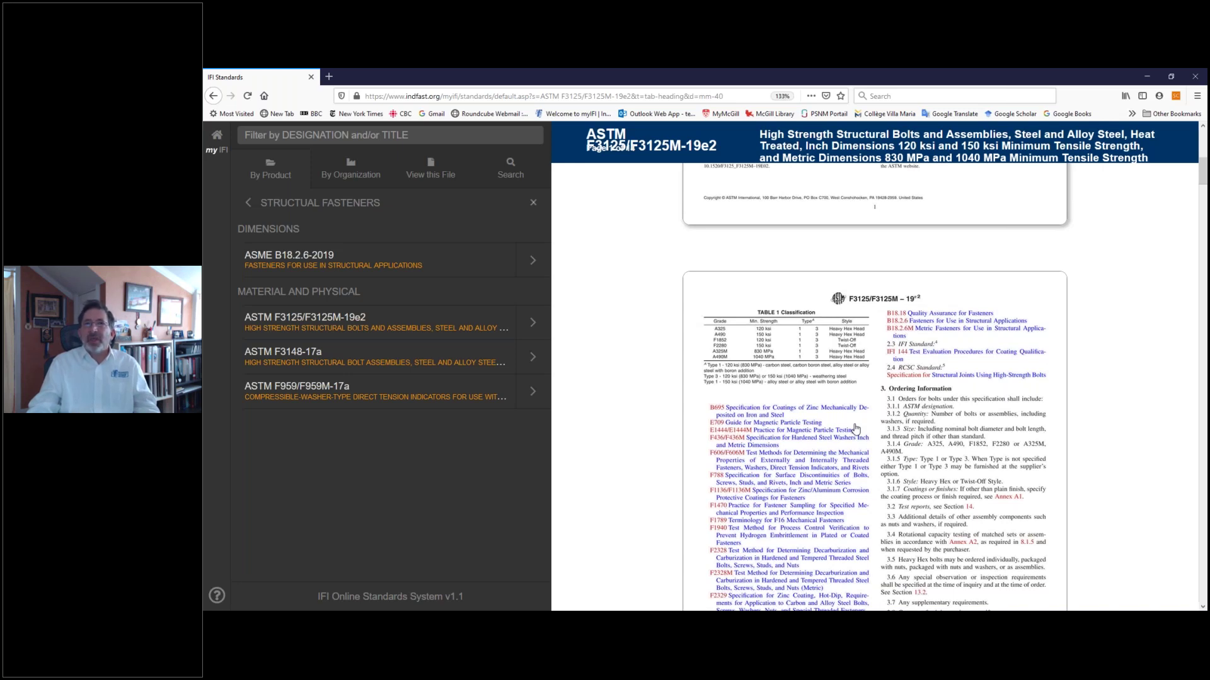
scroll(854, 429, "up", 3, "ctrl")
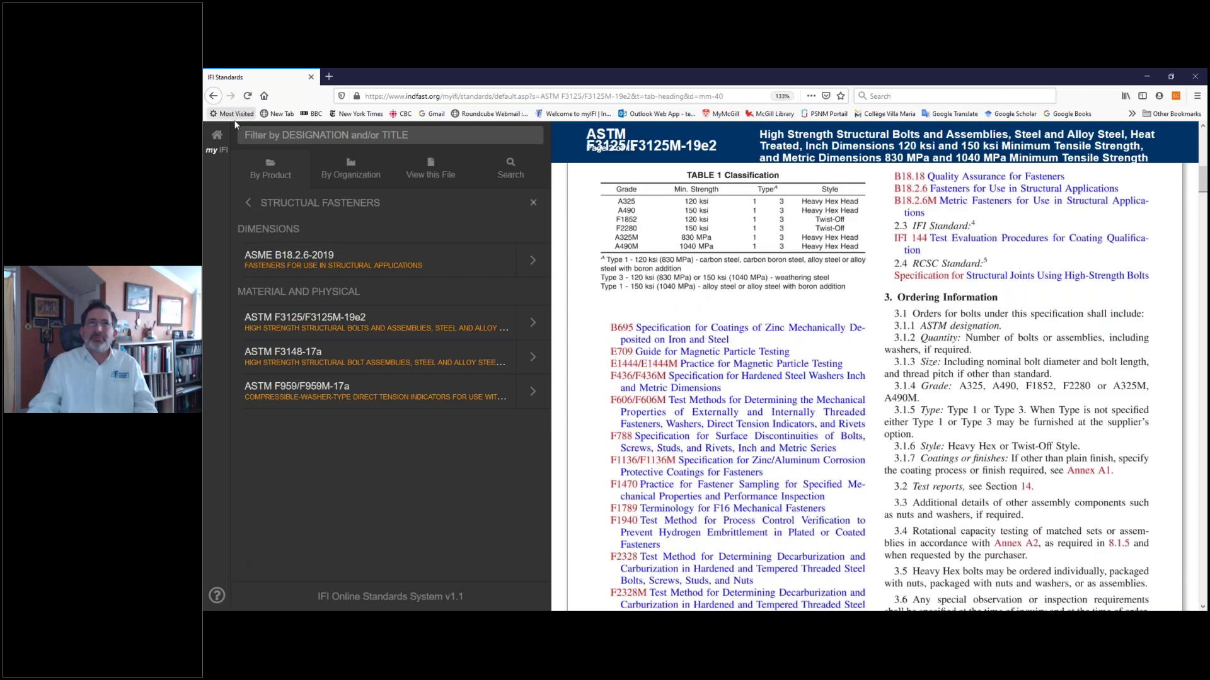
- Open the IFI Technology Connection from the myIFI portal in a new browser tab
left_click(334, 78)
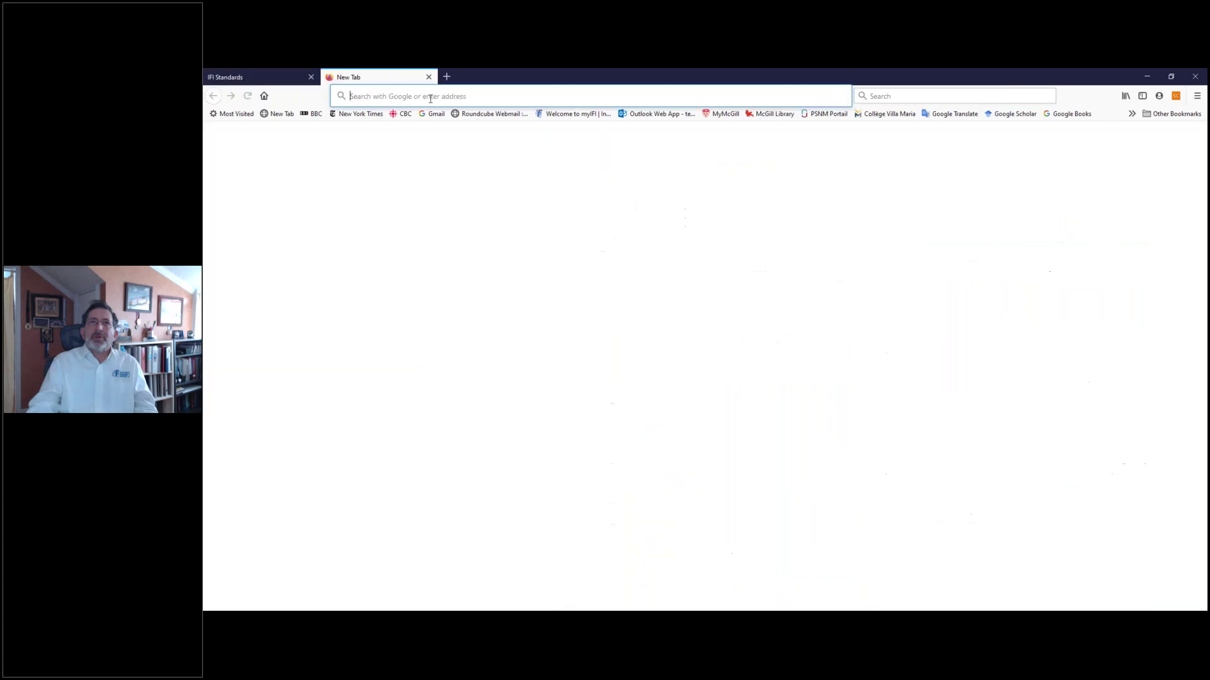
left_click(543, 114)
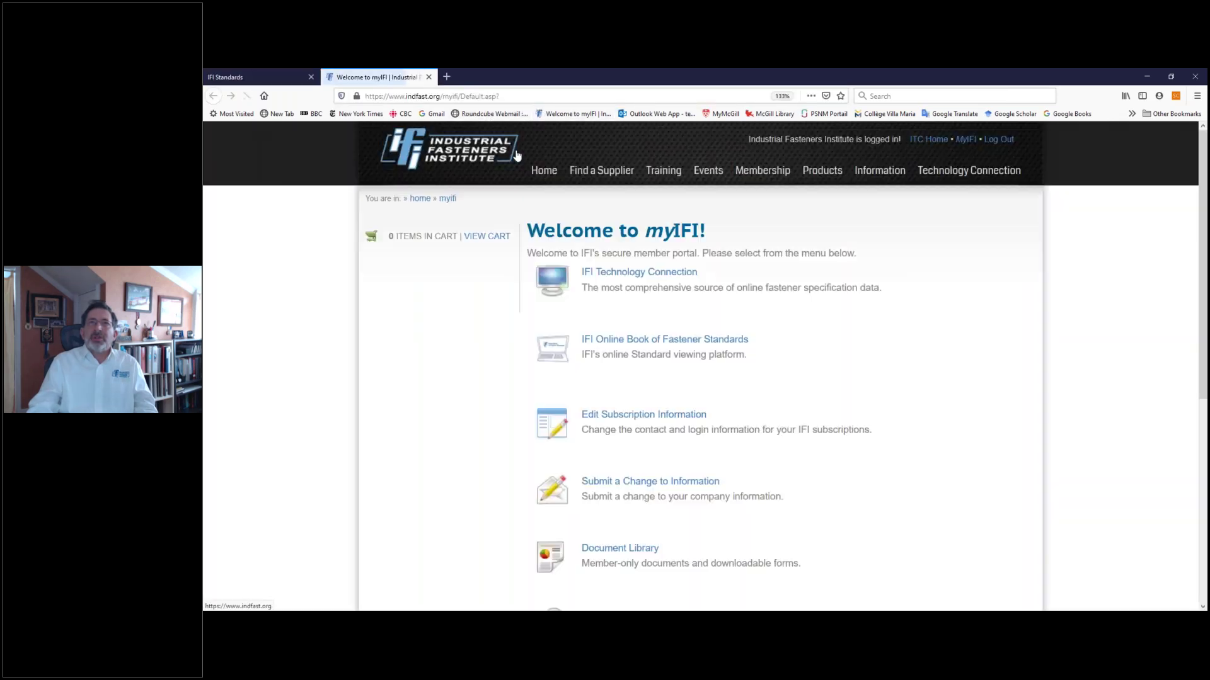
left_click(639, 273)
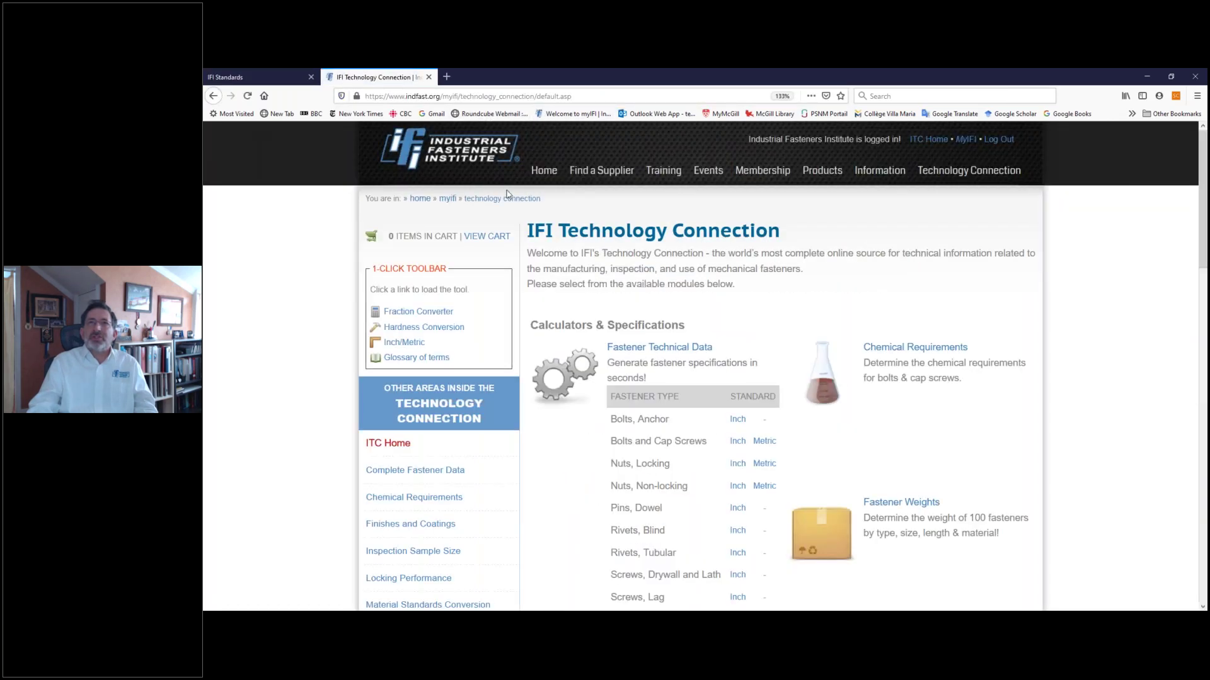
- Examine the calculators, specification modules and list of other areas offered in the IFI Technology Connection
scroll(525, 211, "down", 1)
scroll(539, 241, "down", 2)
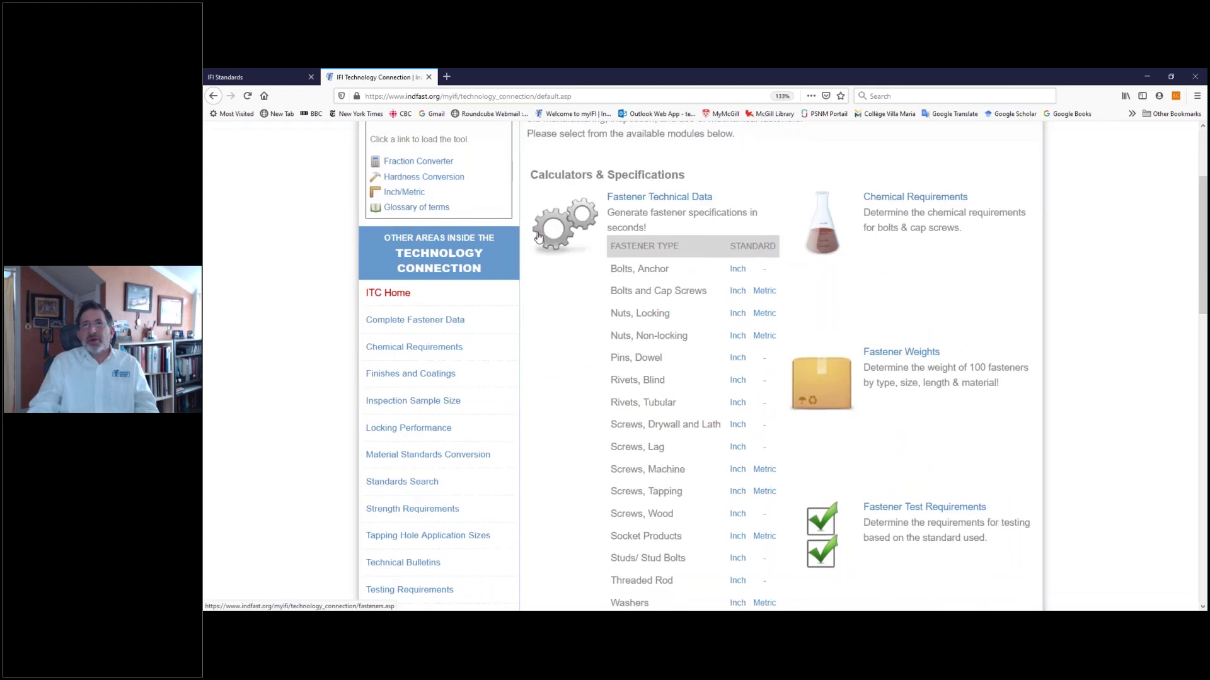
scroll(539, 236, "up", 1)
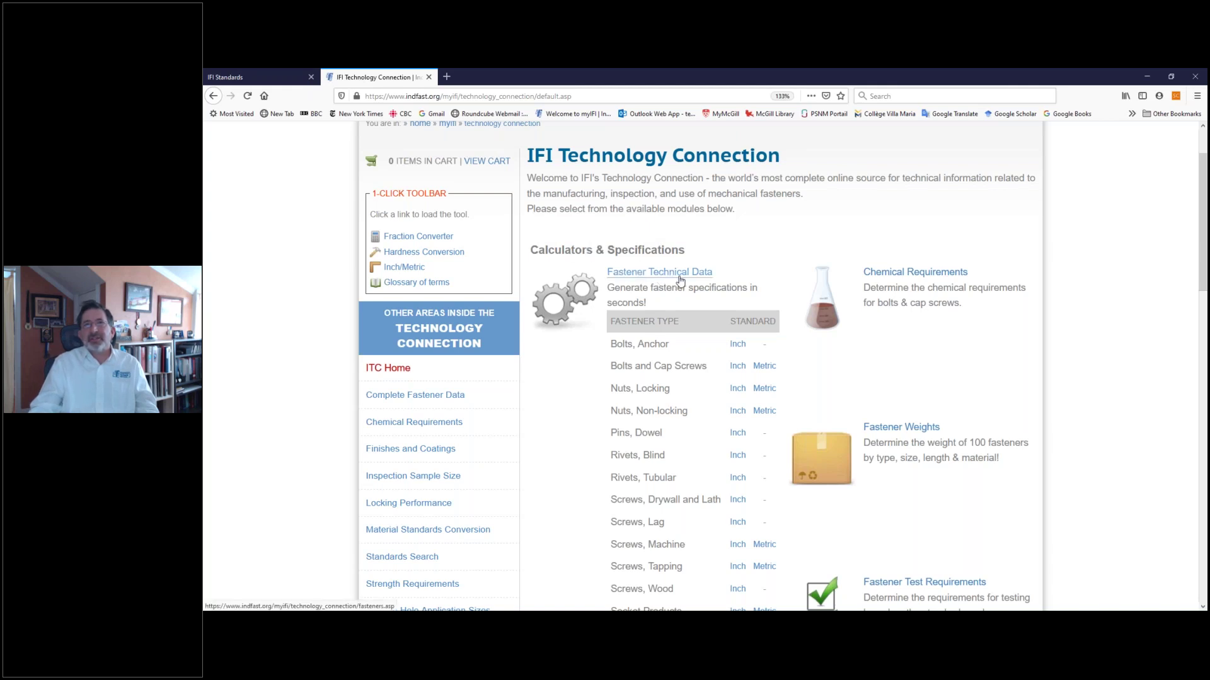
scroll(695, 316, "down", 1)
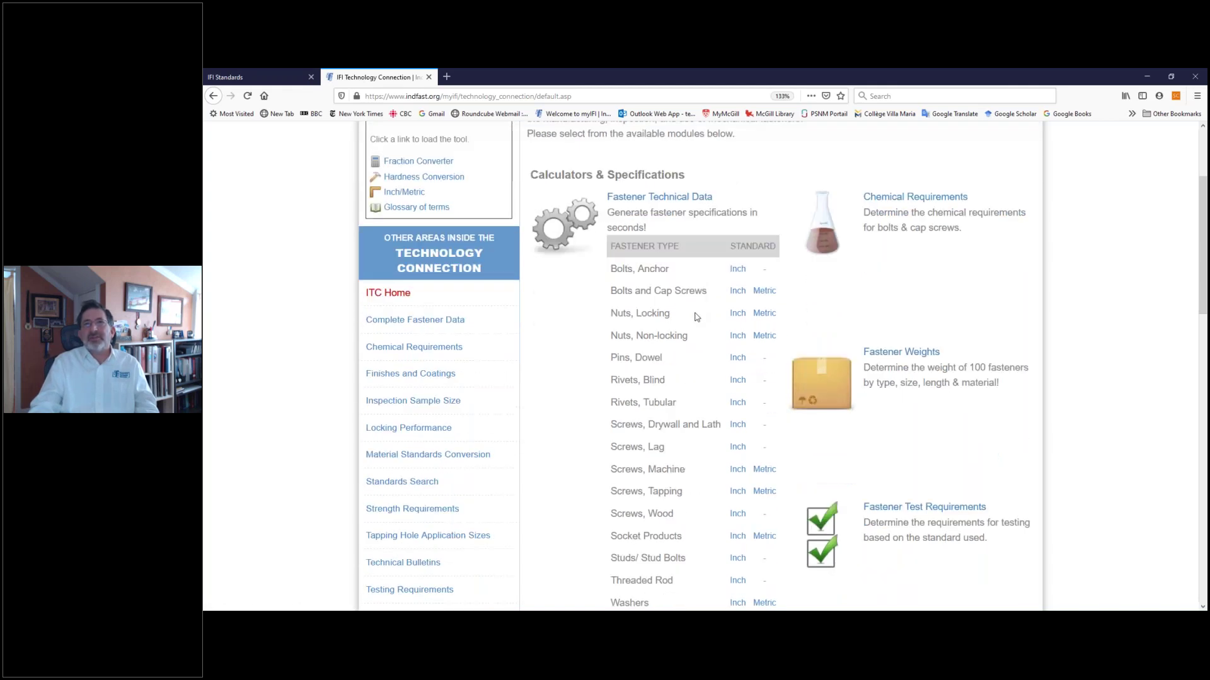
scroll(696, 317, "down", 1)
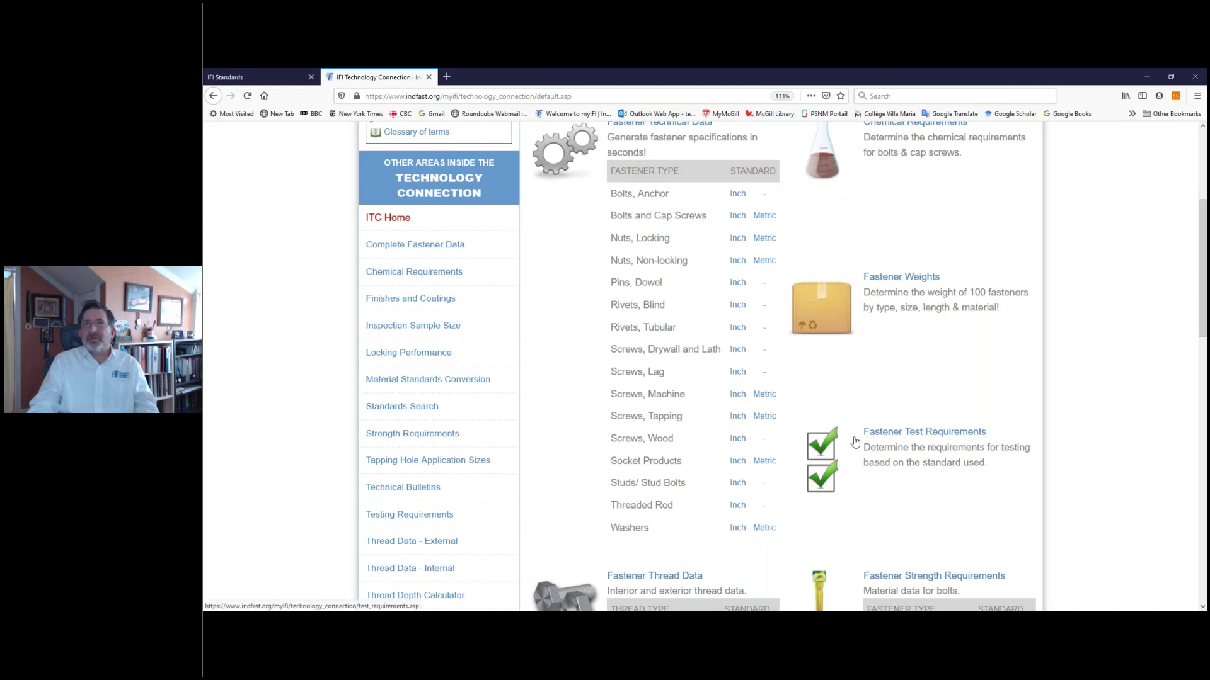
scroll(855, 443, "up", 3)
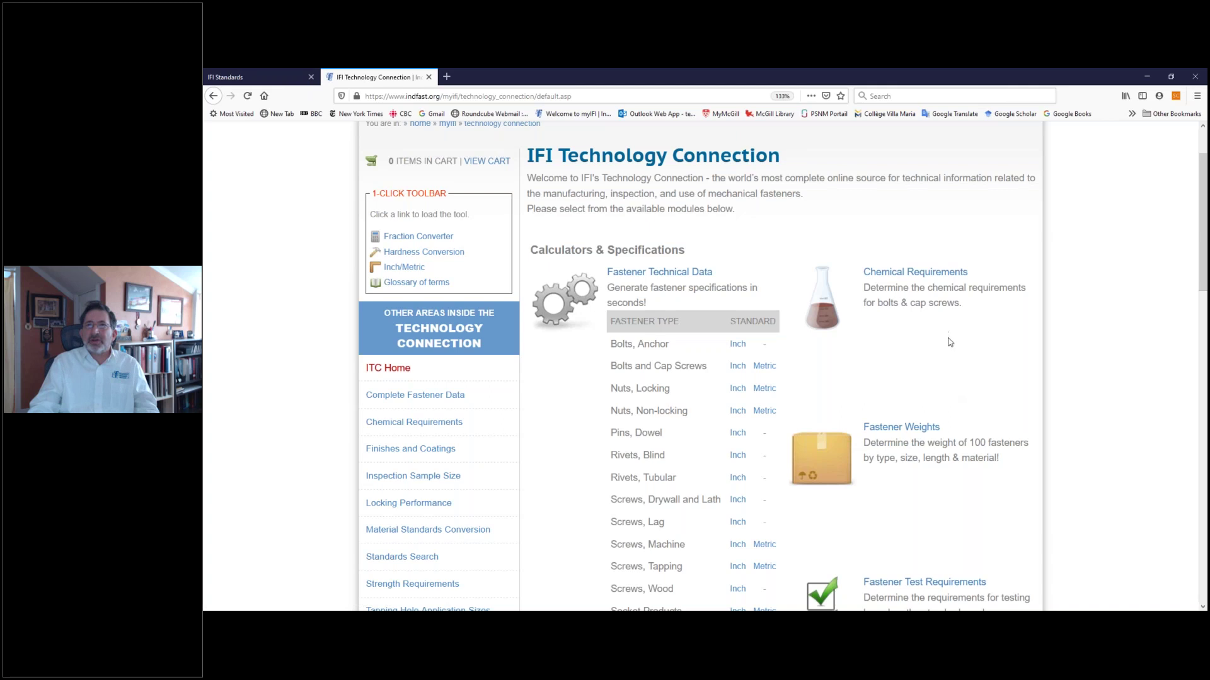
scroll(930, 333, "down", 2)
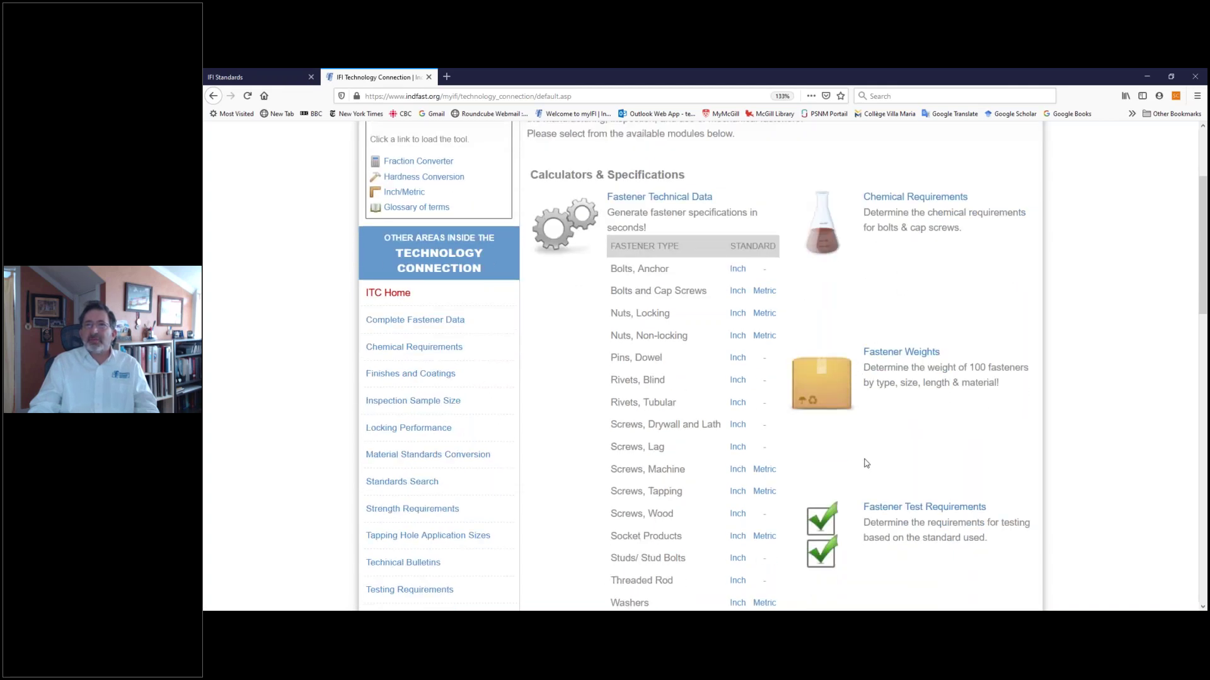
scroll(865, 463, "down", 5)
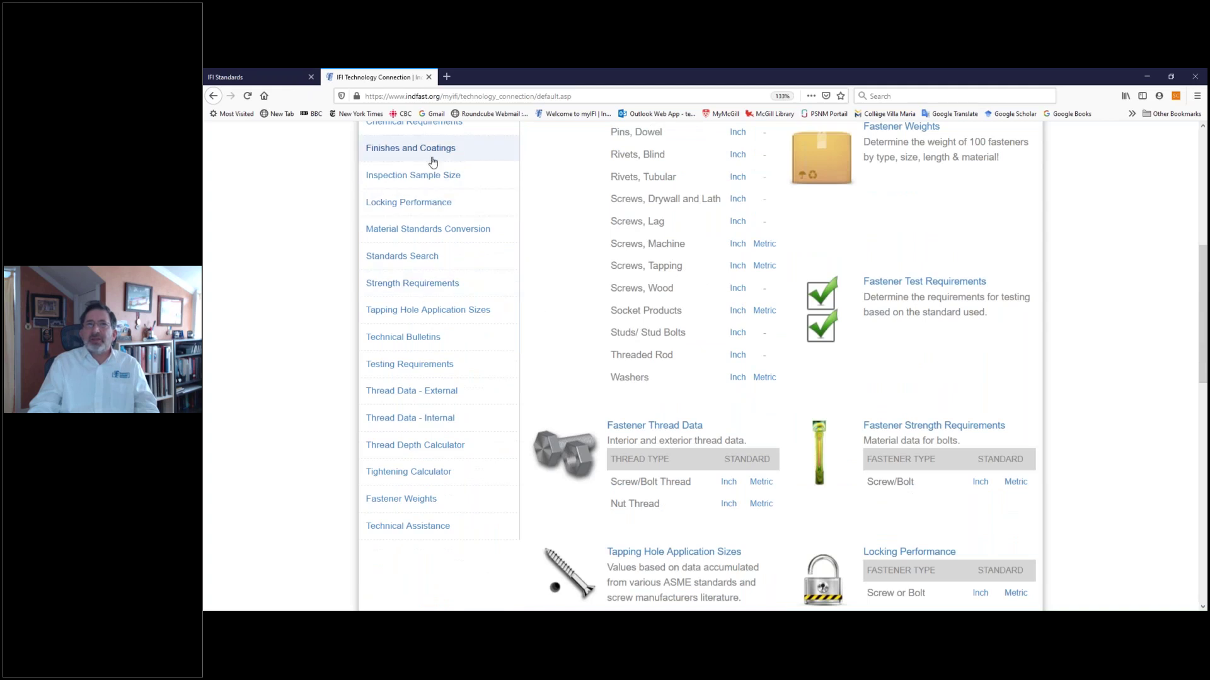
scroll(431, 165, "up", 2)
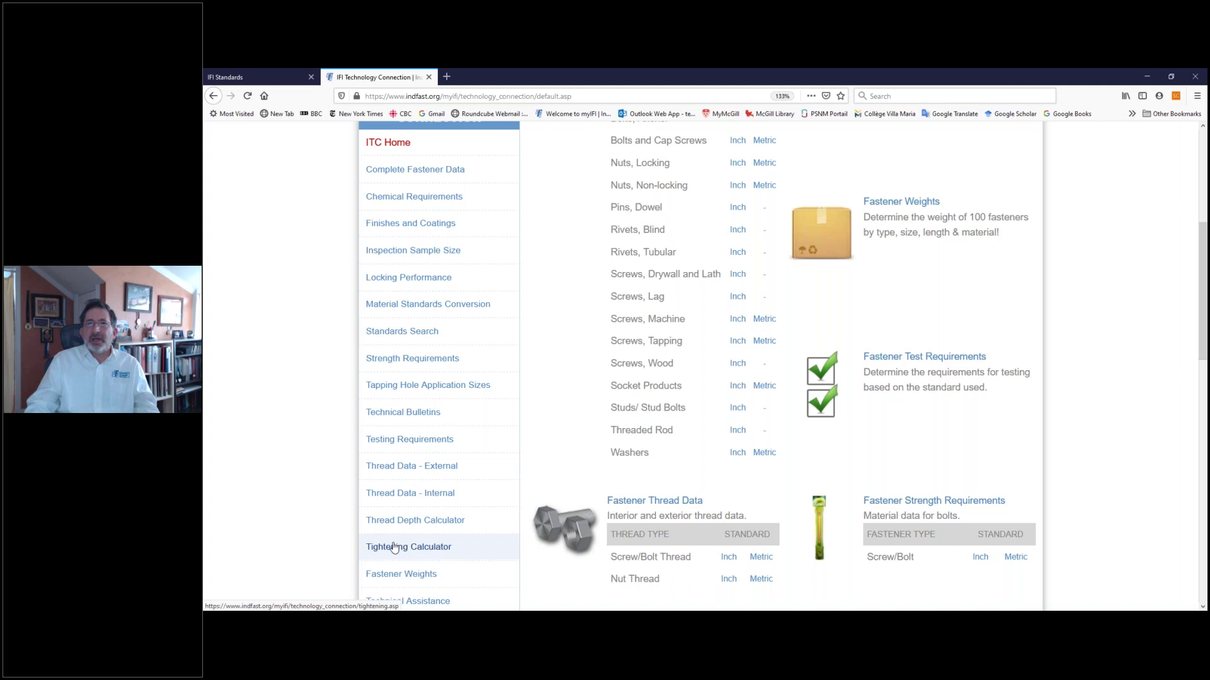
scroll(422, 504, "up", 2)
scroll(445, 498, "up", 4)
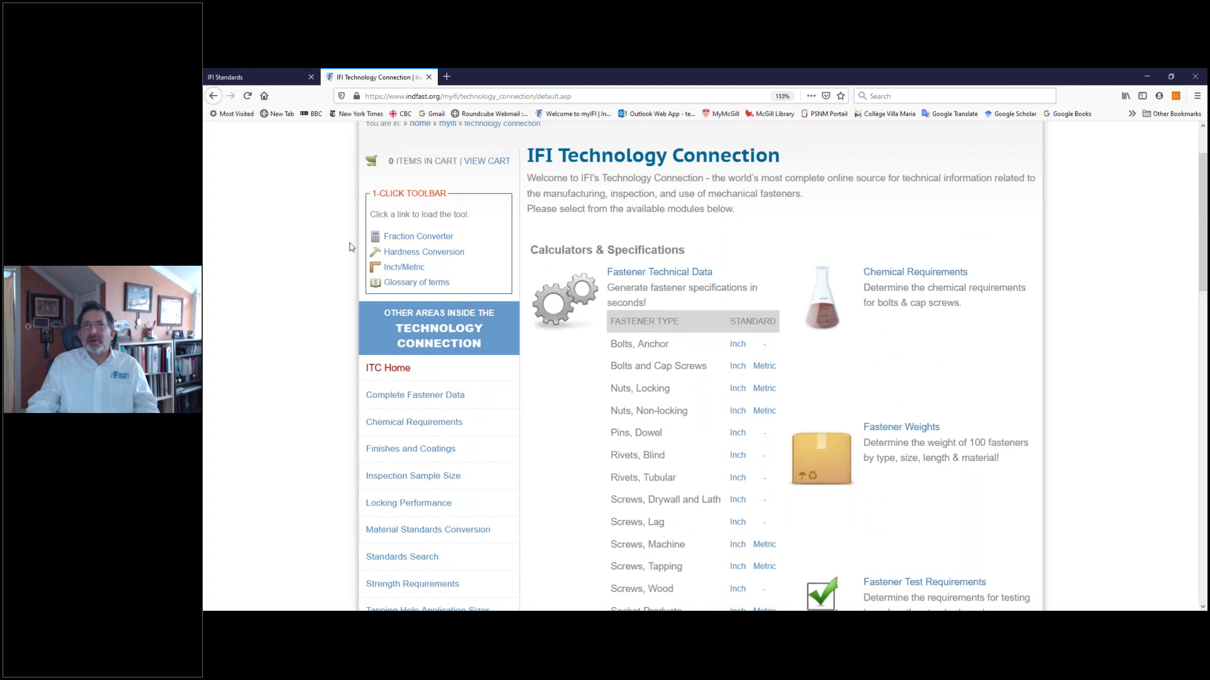
- Convert the inch fraction 7/64 to decimals and millimetres with the Fraction Converter, and close the tool
left_click(410, 242)
left_click(483, 283)
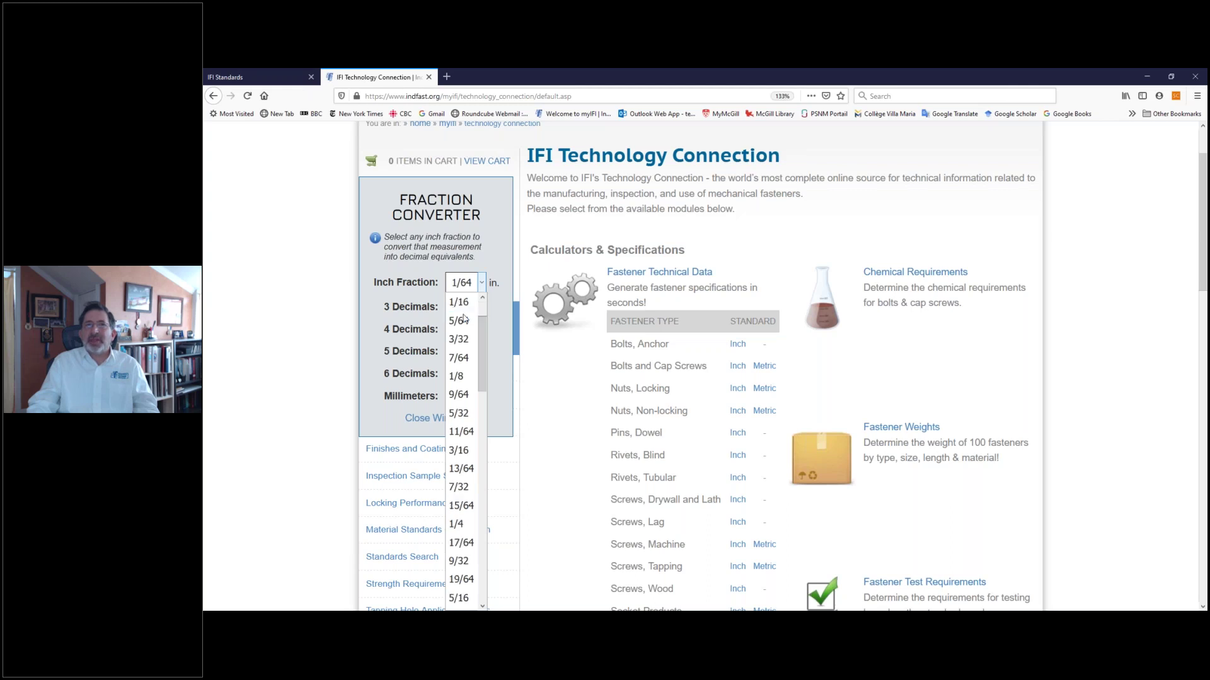
scroll(460, 311, "down", 2)
left_click(459, 303)
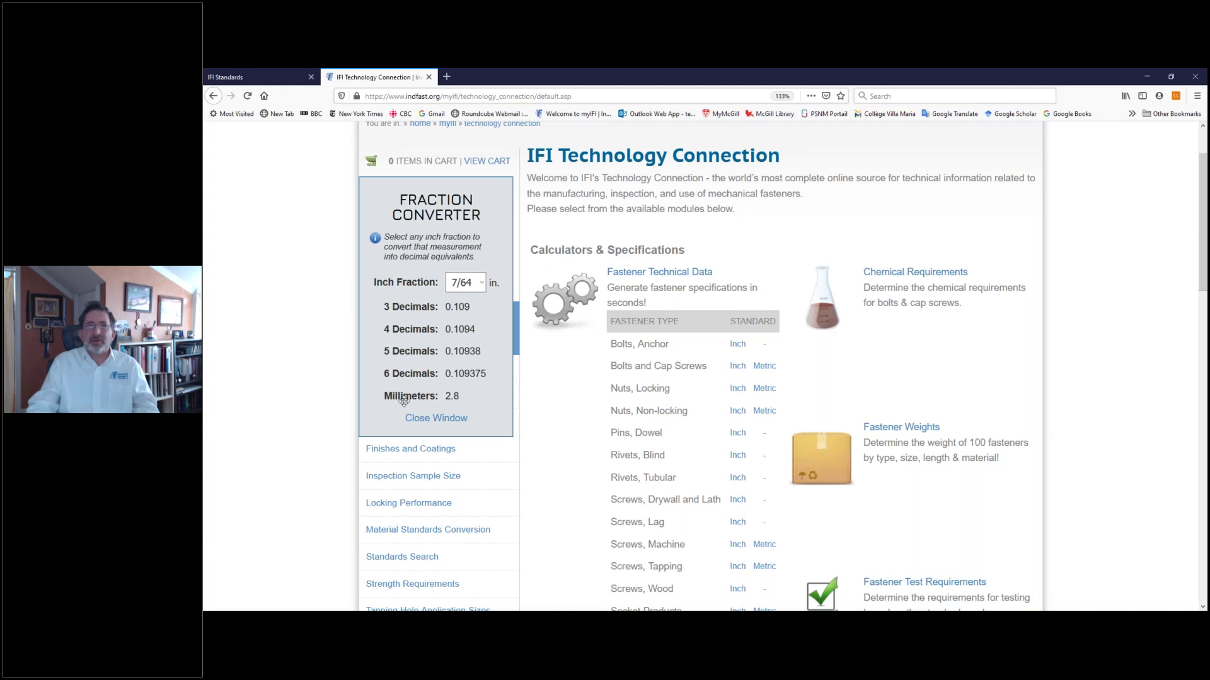
left_click(423, 418)
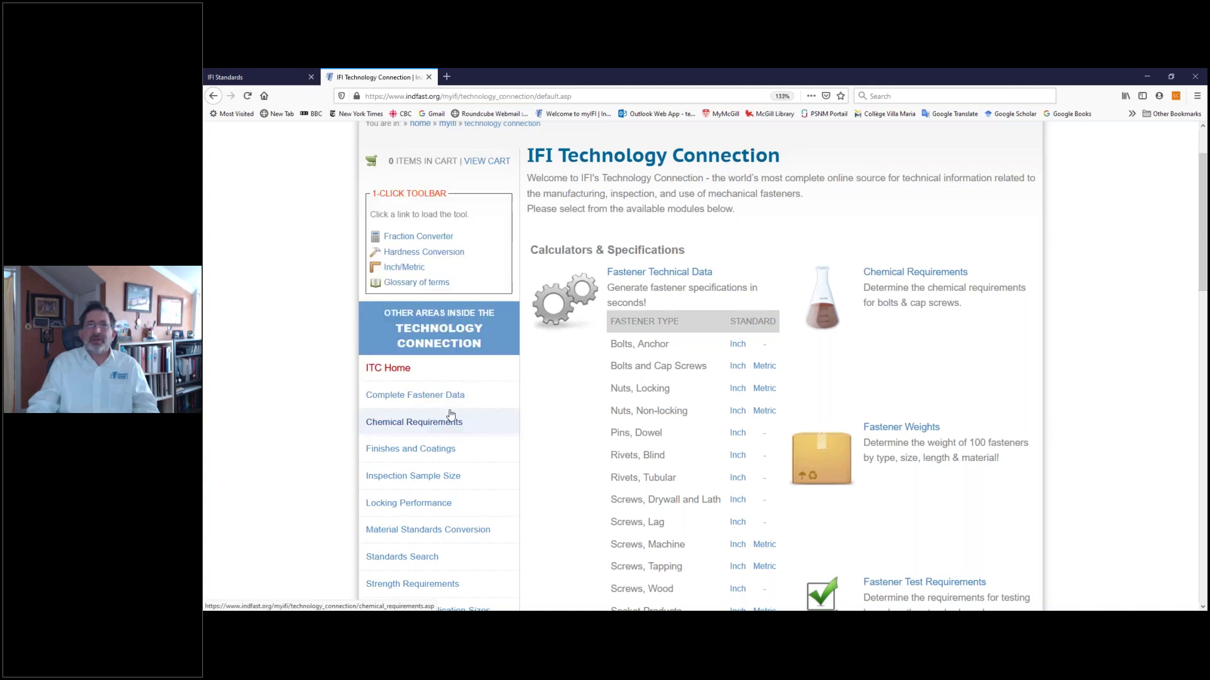
- Convert a Rockwell C hardness of 39 to the other hardness scales and tensile strengths, and close the hardness converter
left_click(432, 255)
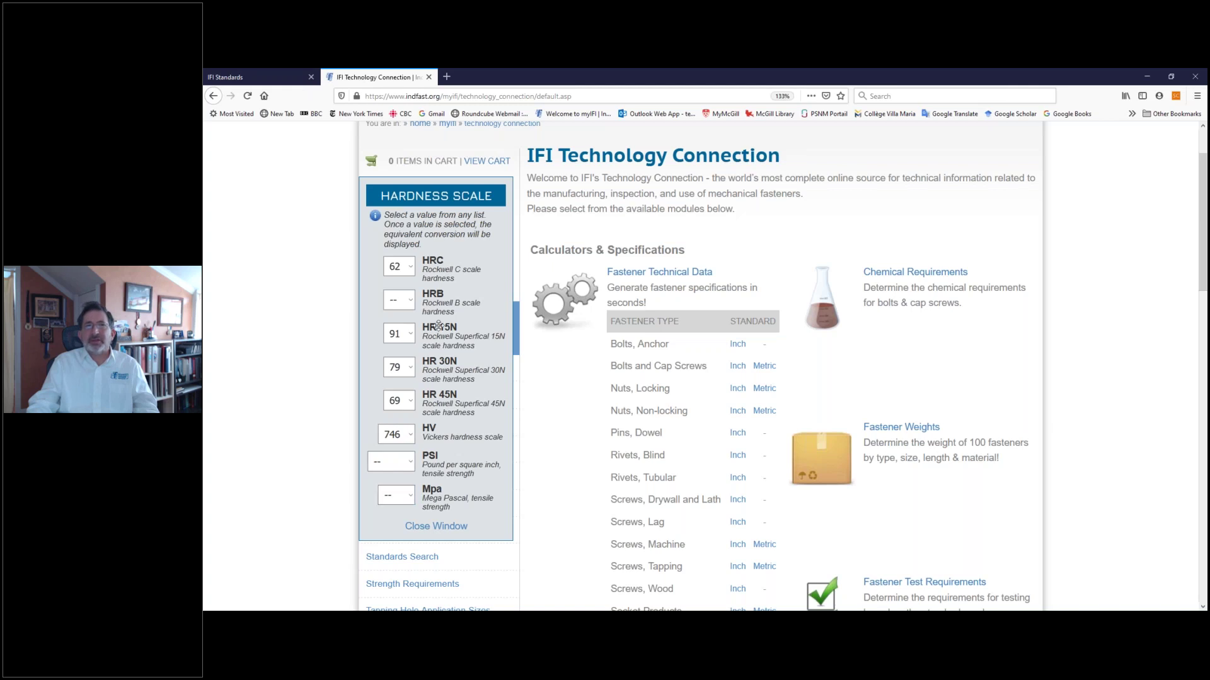
left_click(413, 269)
left_click(393, 286)
scroll(395, 239, "down", 5)
scroll(395, 238, "up", 4)
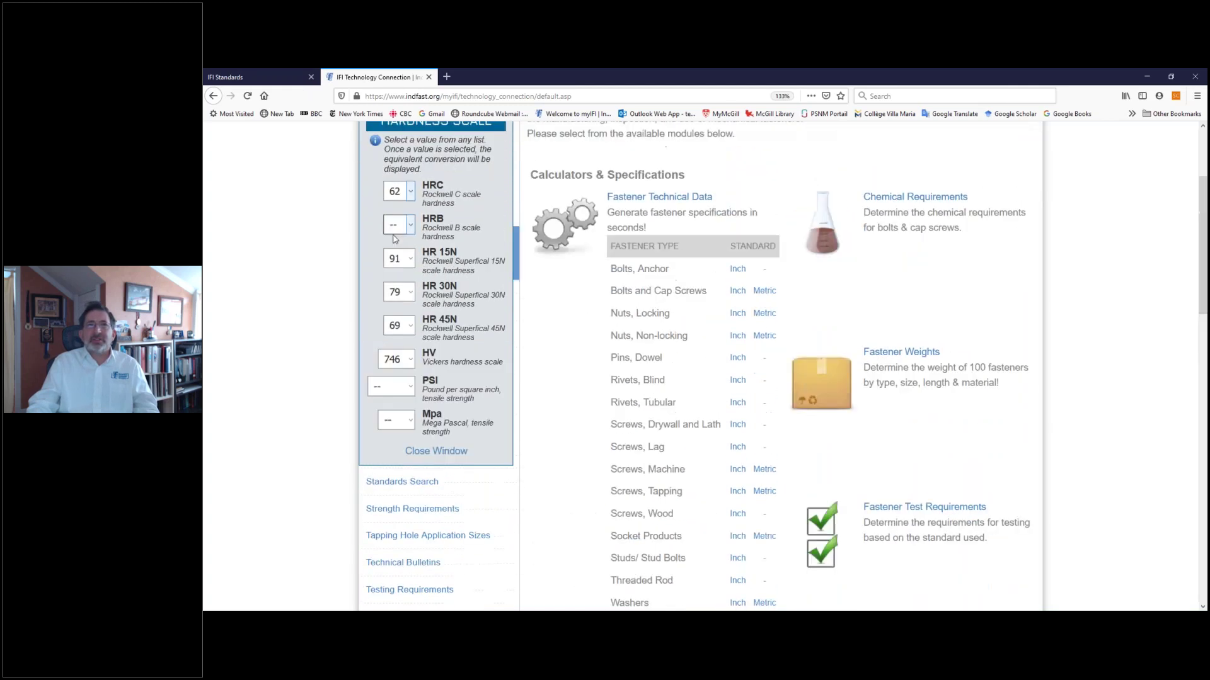
left_click(395, 191)
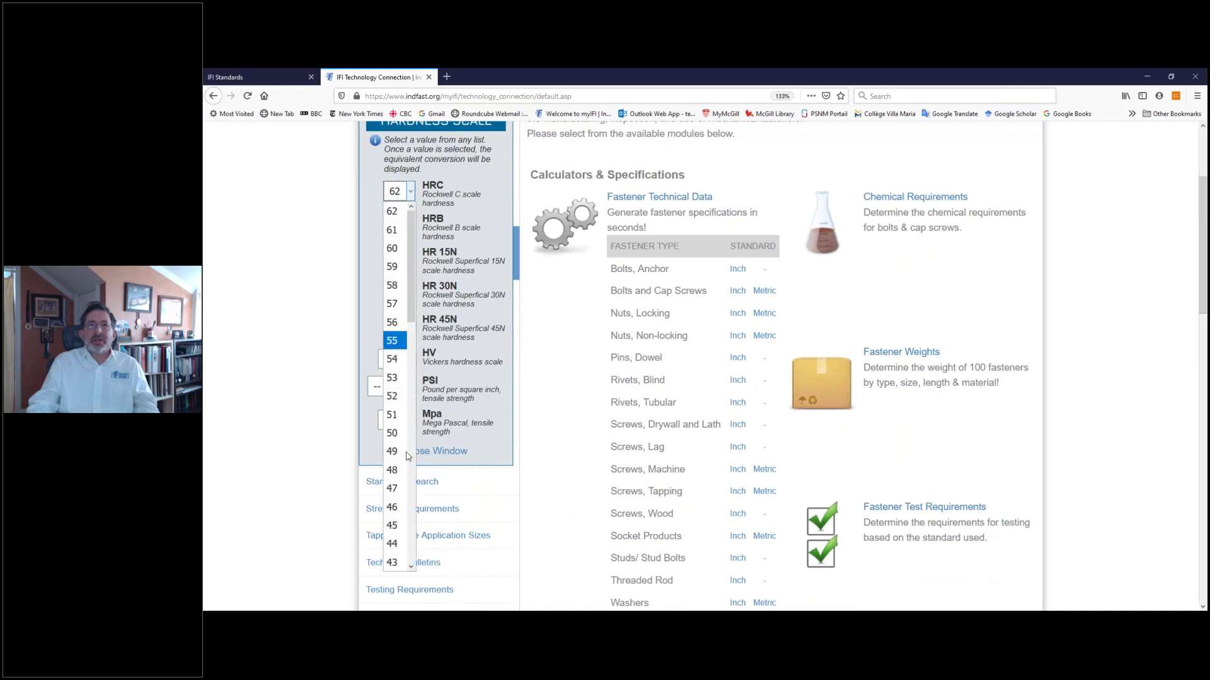
scroll(393, 452, "down", 2)
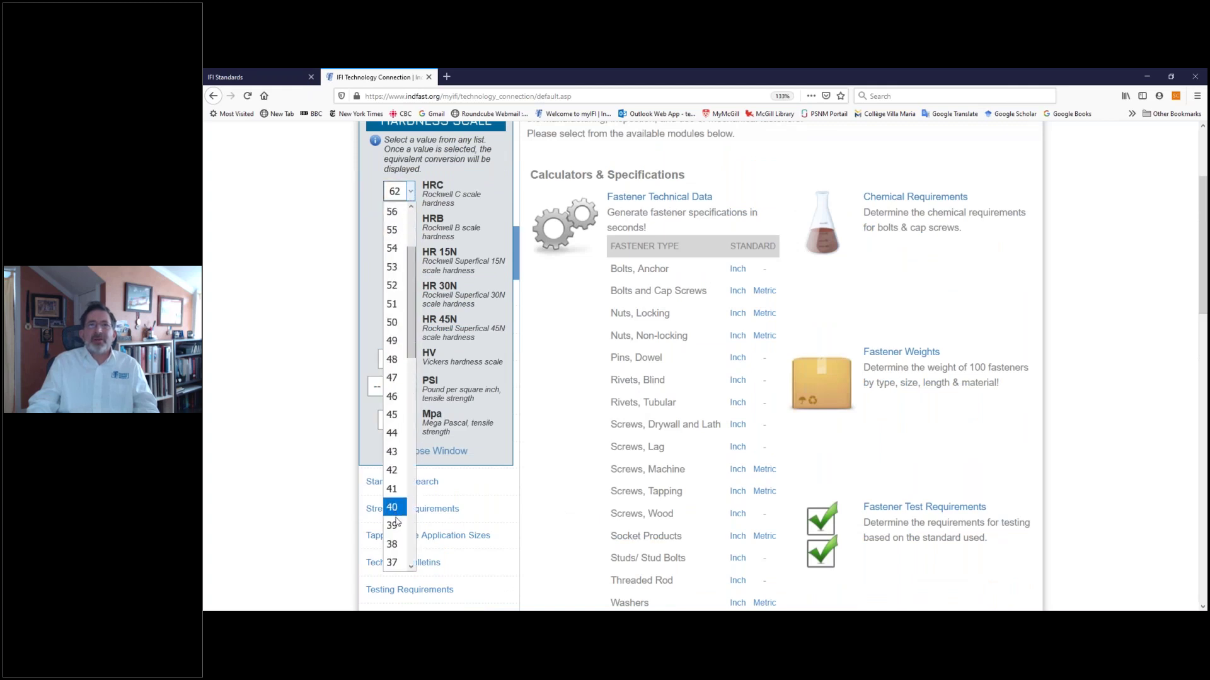
left_click(396, 524)
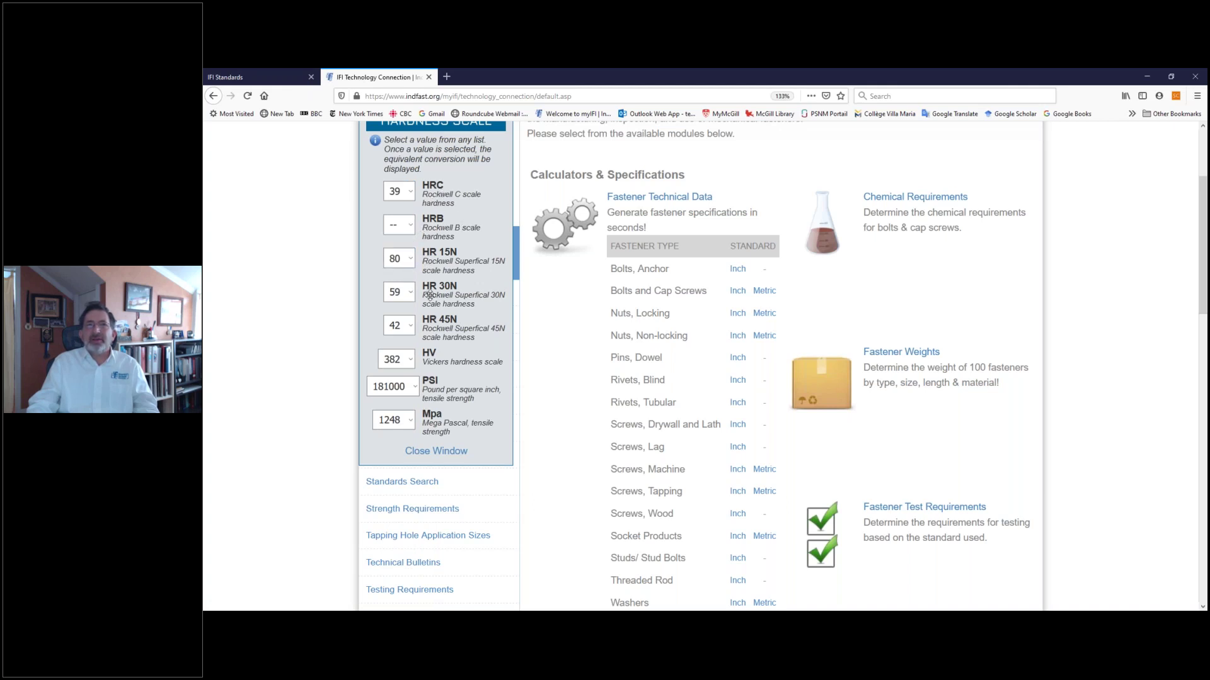
scroll(463, 275, "down", 2)
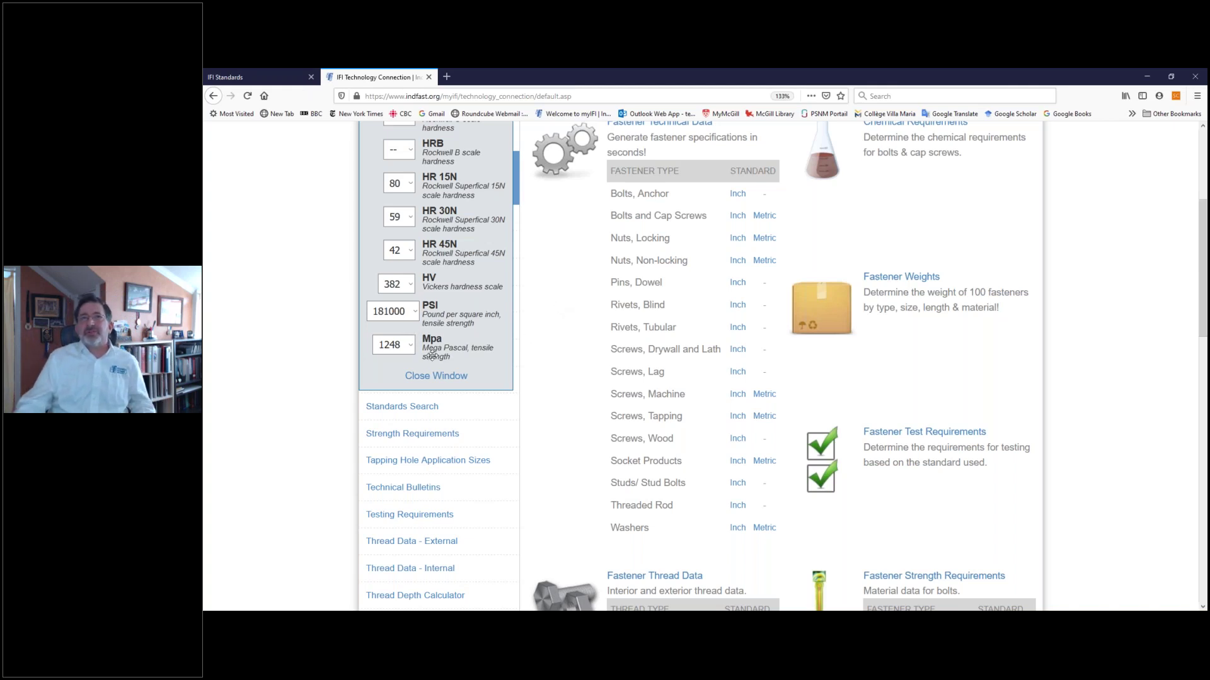
left_click(420, 375)
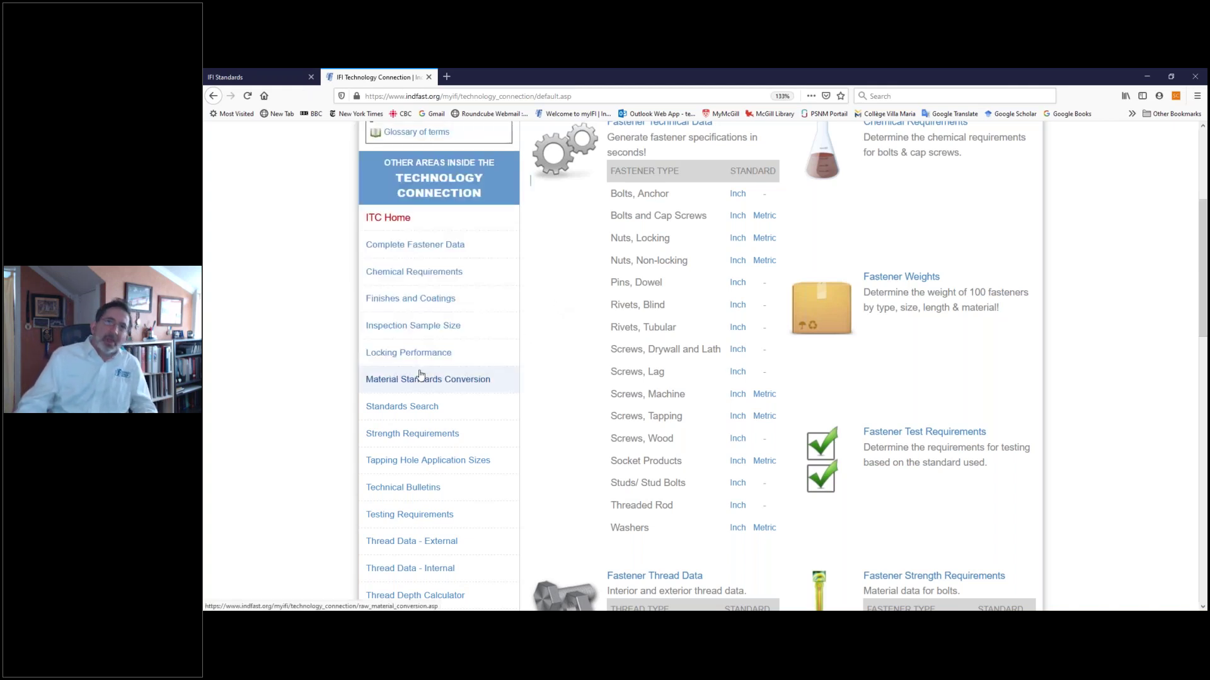
- Look up the definition of "blind fastener" in the Glossary of terms
scroll(438, 324, "up", 2)
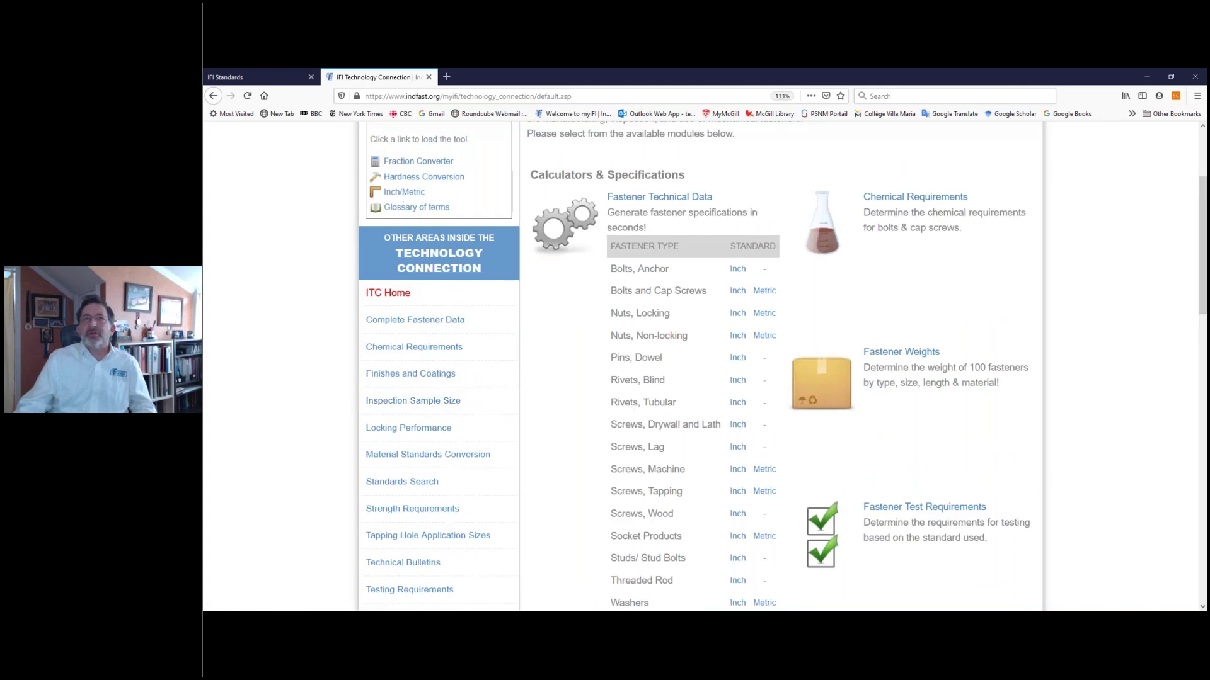
left_click(396, 210)
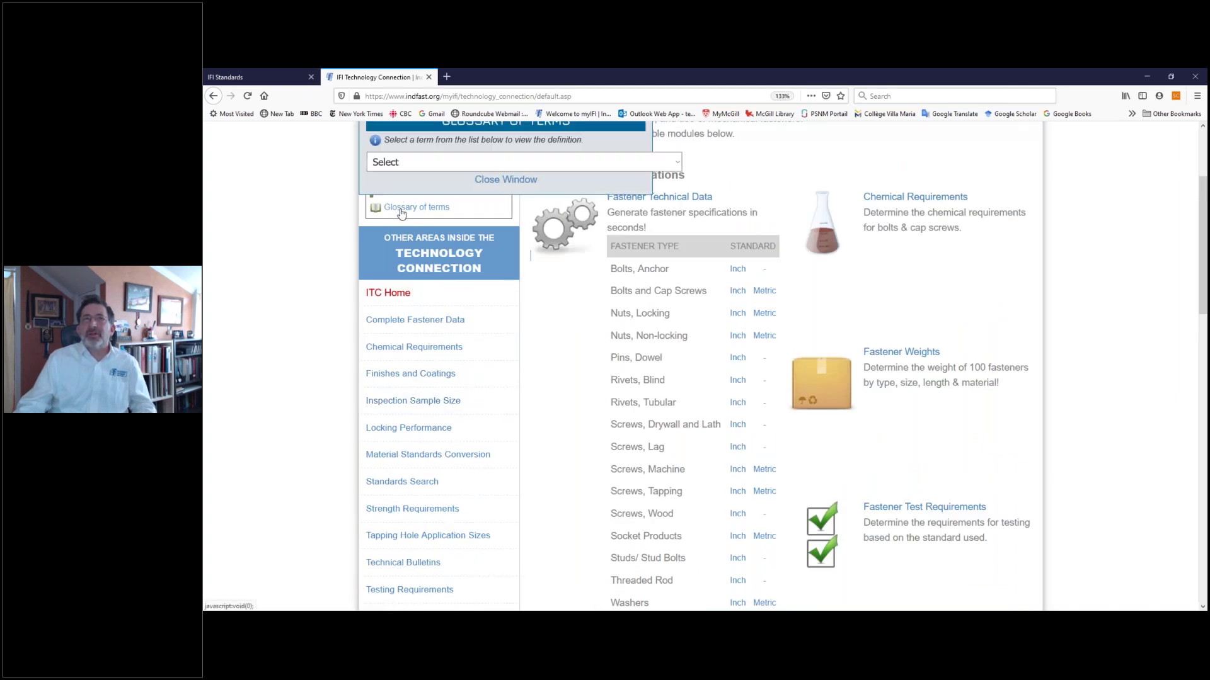
left_click(528, 165)
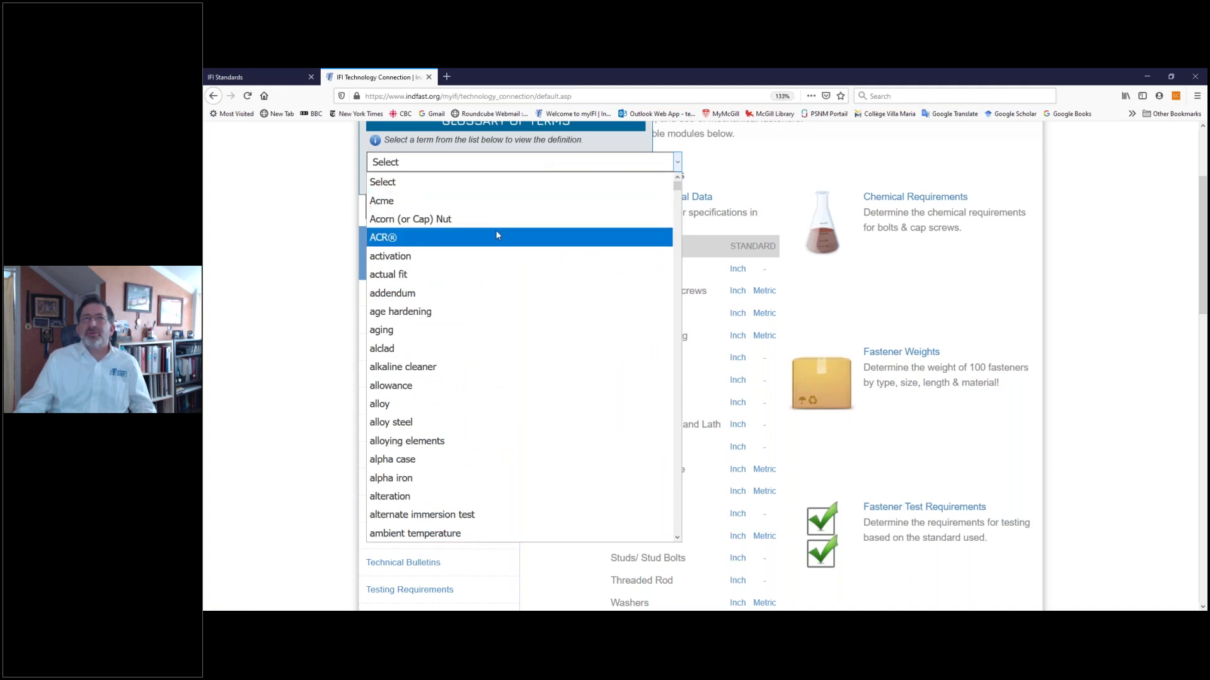
scroll(496, 235, "down", 8)
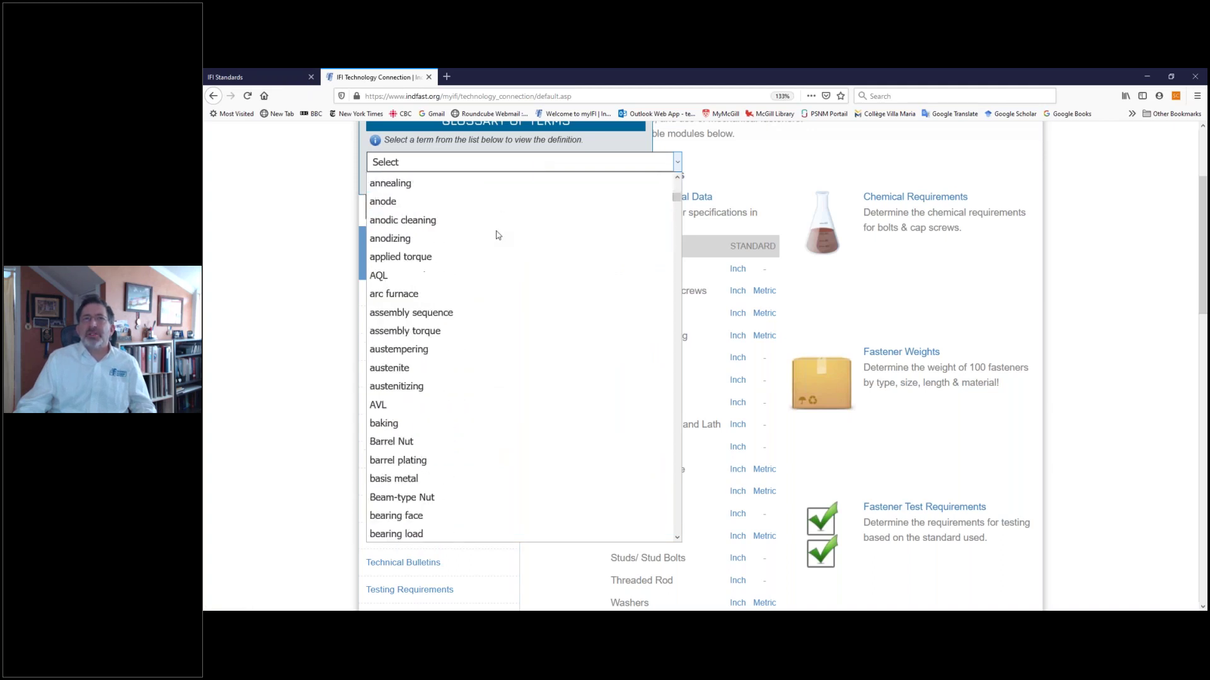
scroll(497, 235, "down", 3)
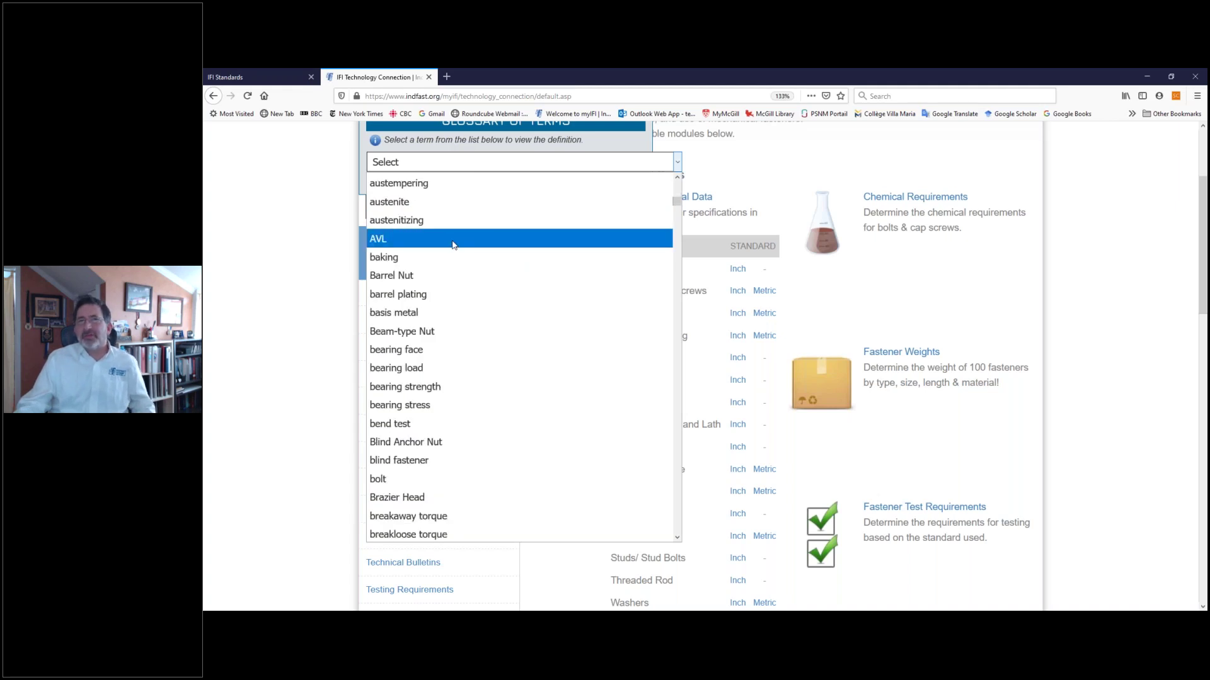
scroll(451, 245, "down", 3)
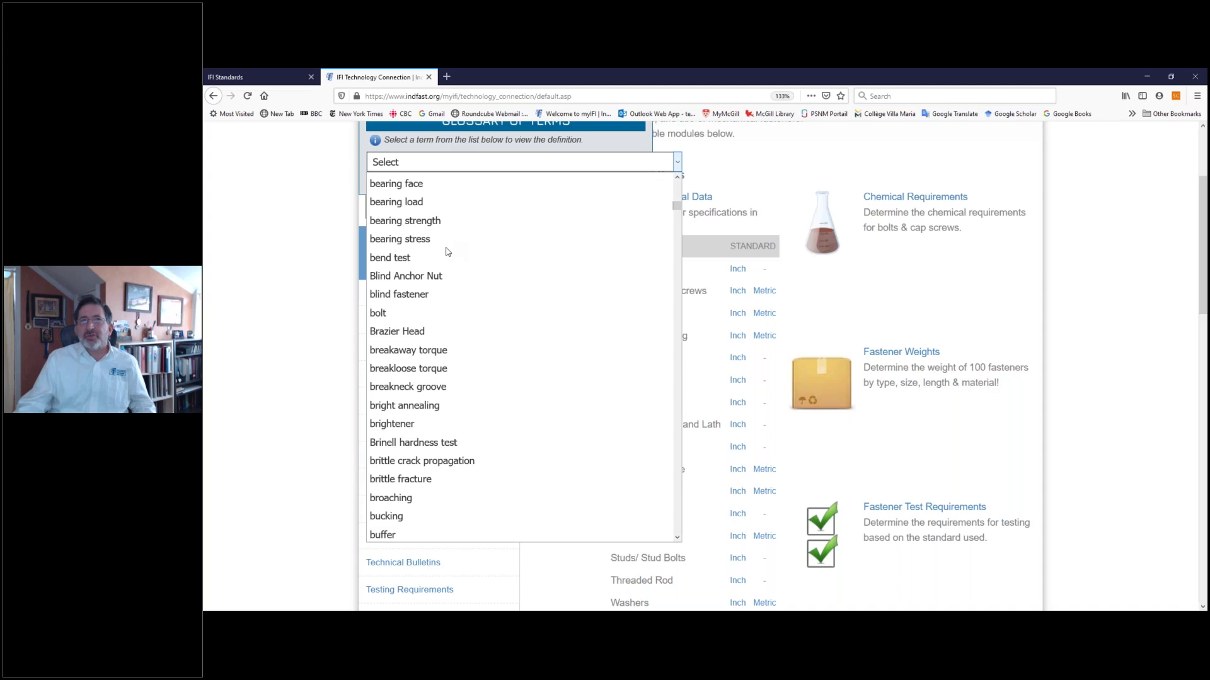
left_click(470, 294)
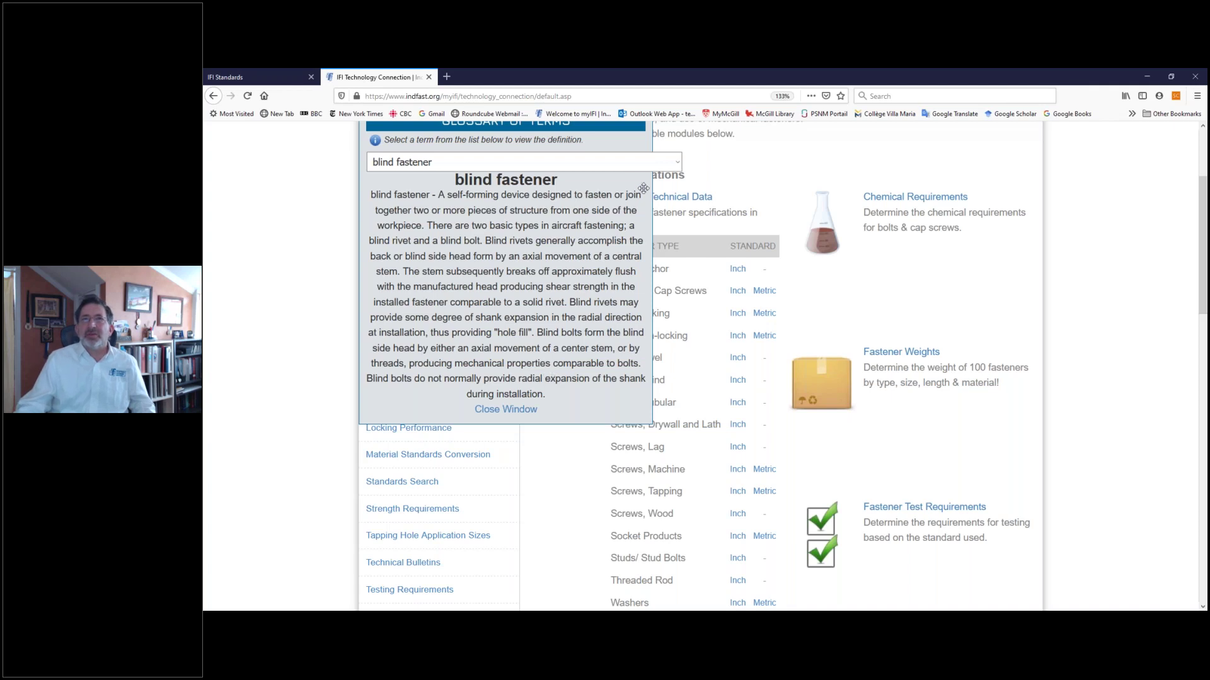
- Look up the definition of "austempering" in the glossary, and close the glossary window
left_click(635, 165)
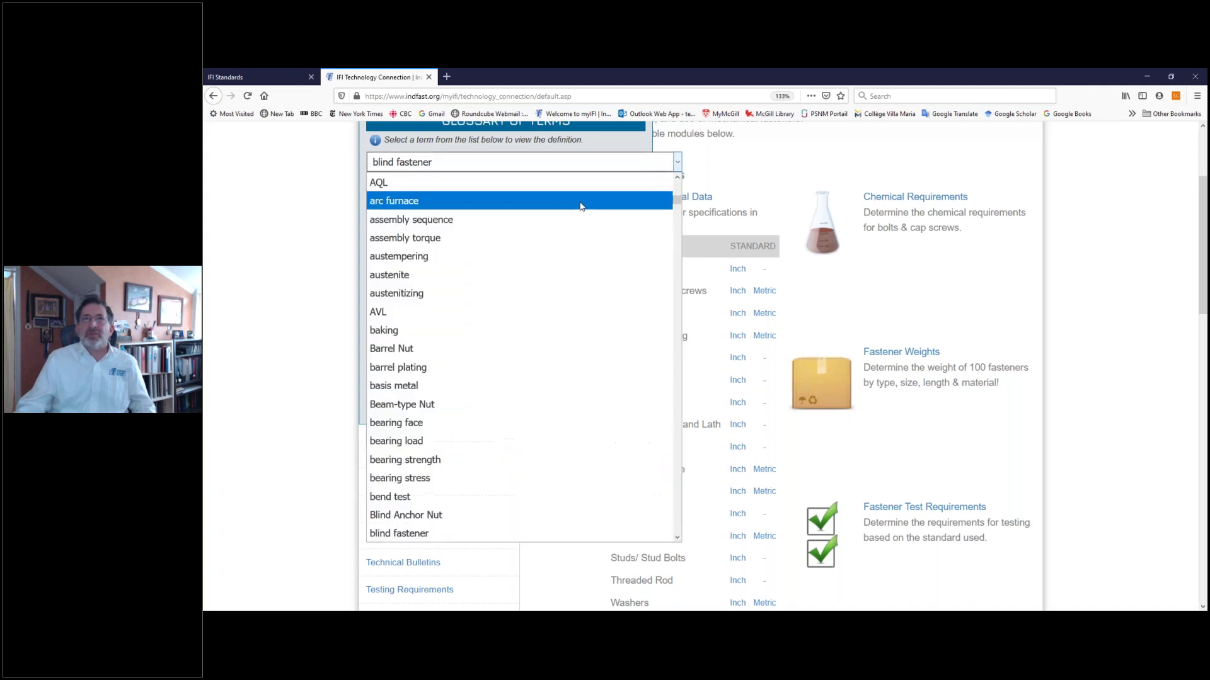
left_click(504, 259)
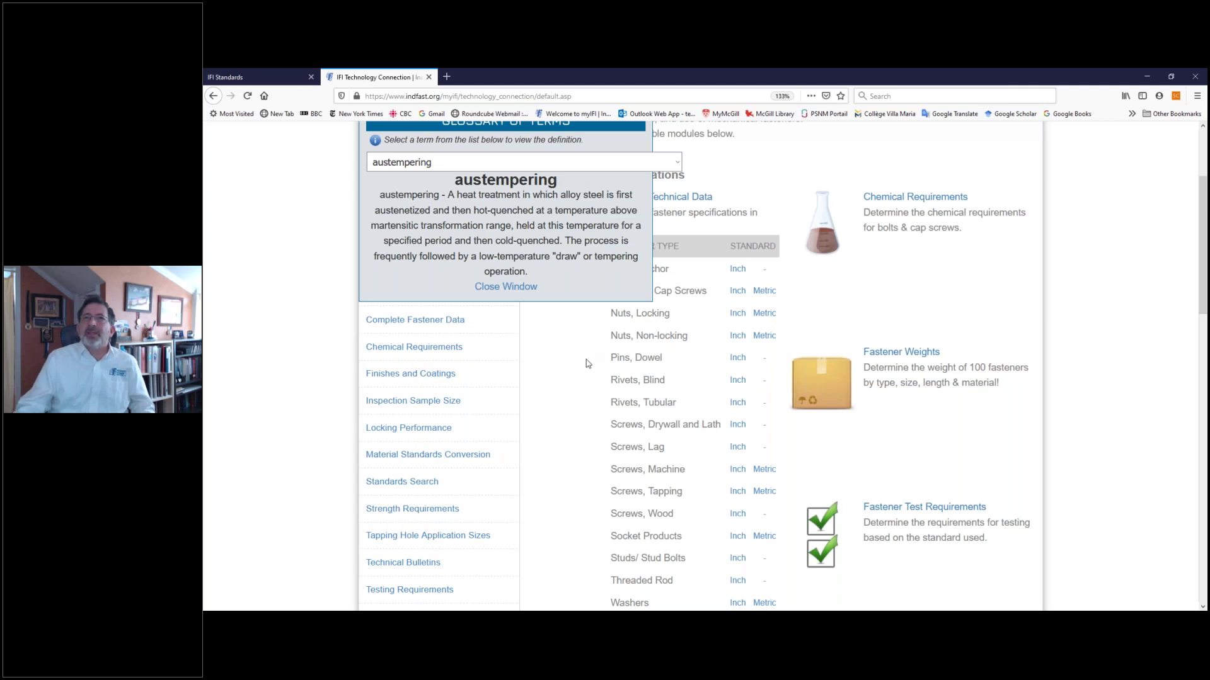
left_click(521, 289)
- Open the inch Bolts and Cap Screws list under Fastener Technical Data and look through its fastener types
scroll(625, 270, "down", 2)
scroll(626, 267, "down", 1)
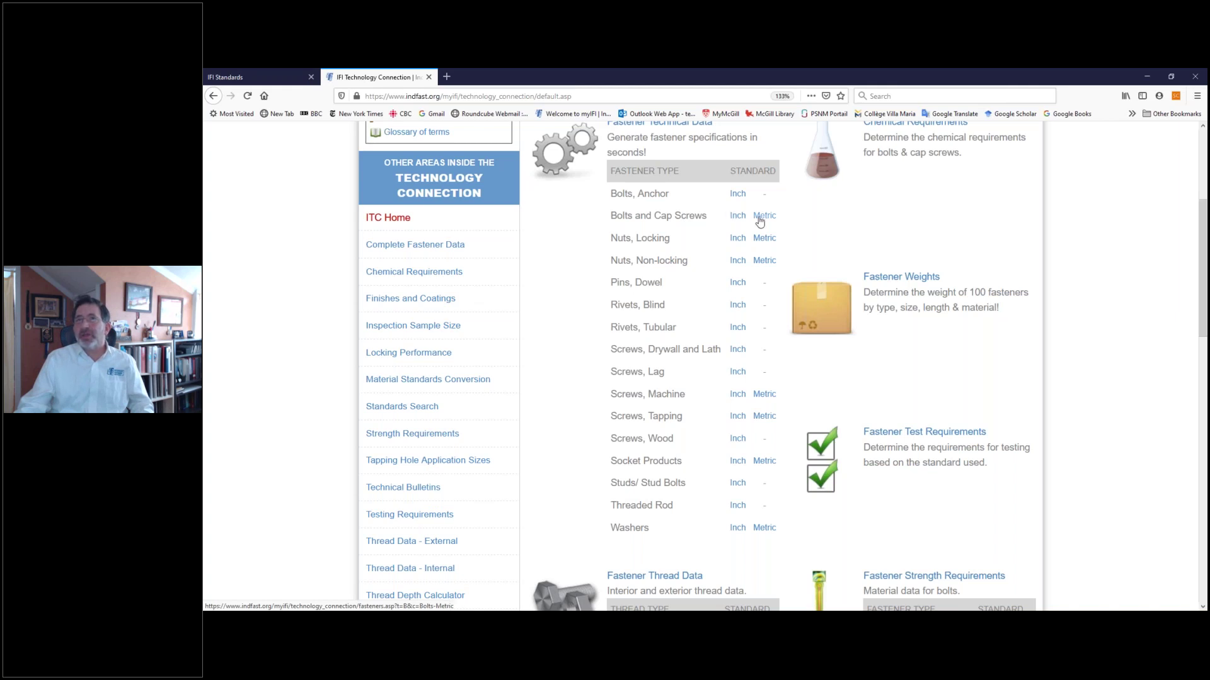
left_click(735, 218)
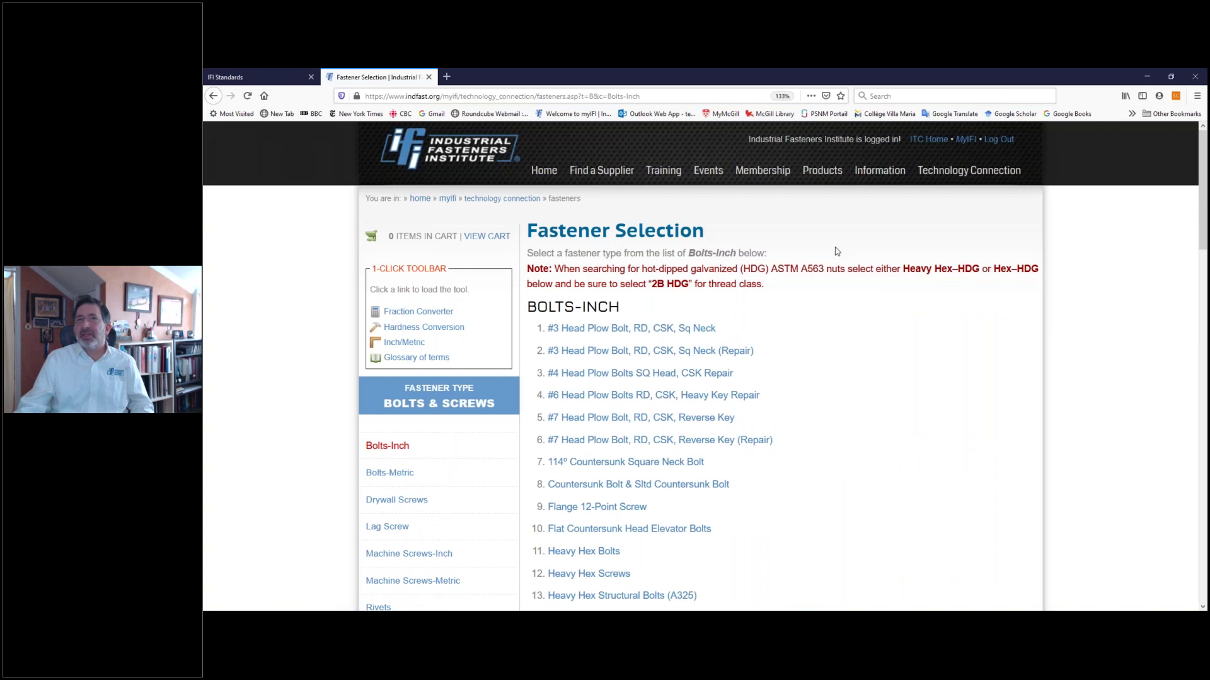
scroll(834, 247, "down", 3)
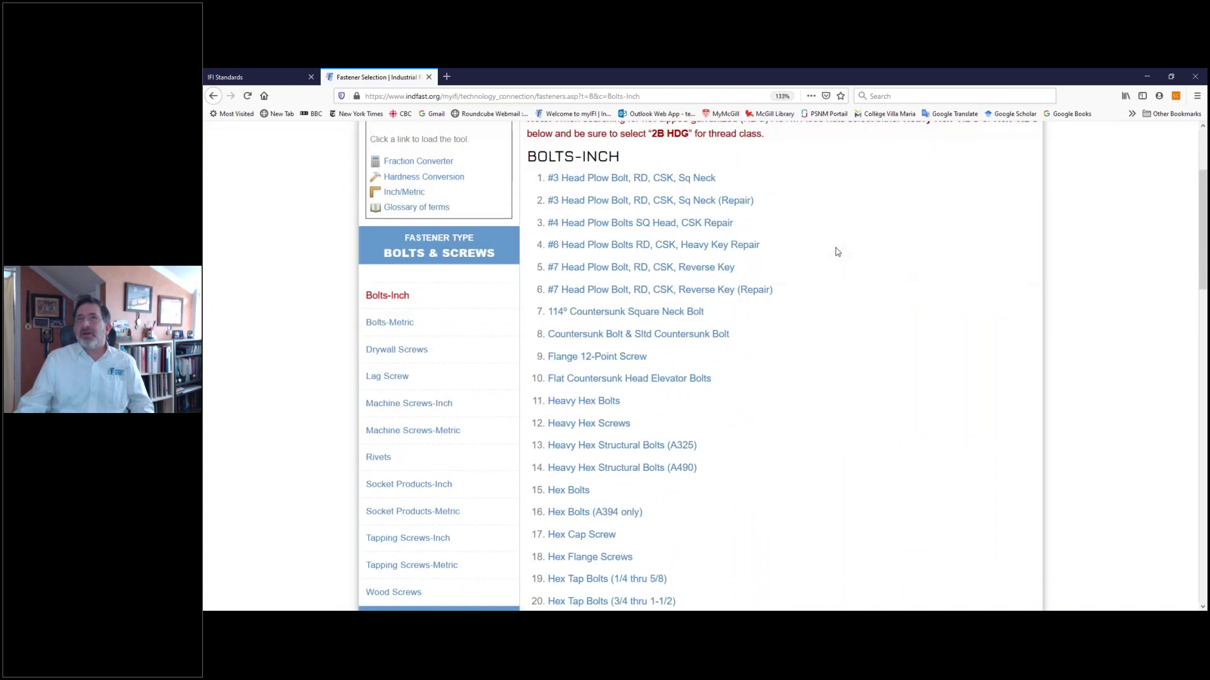
scroll(835, 248, "down", 3)
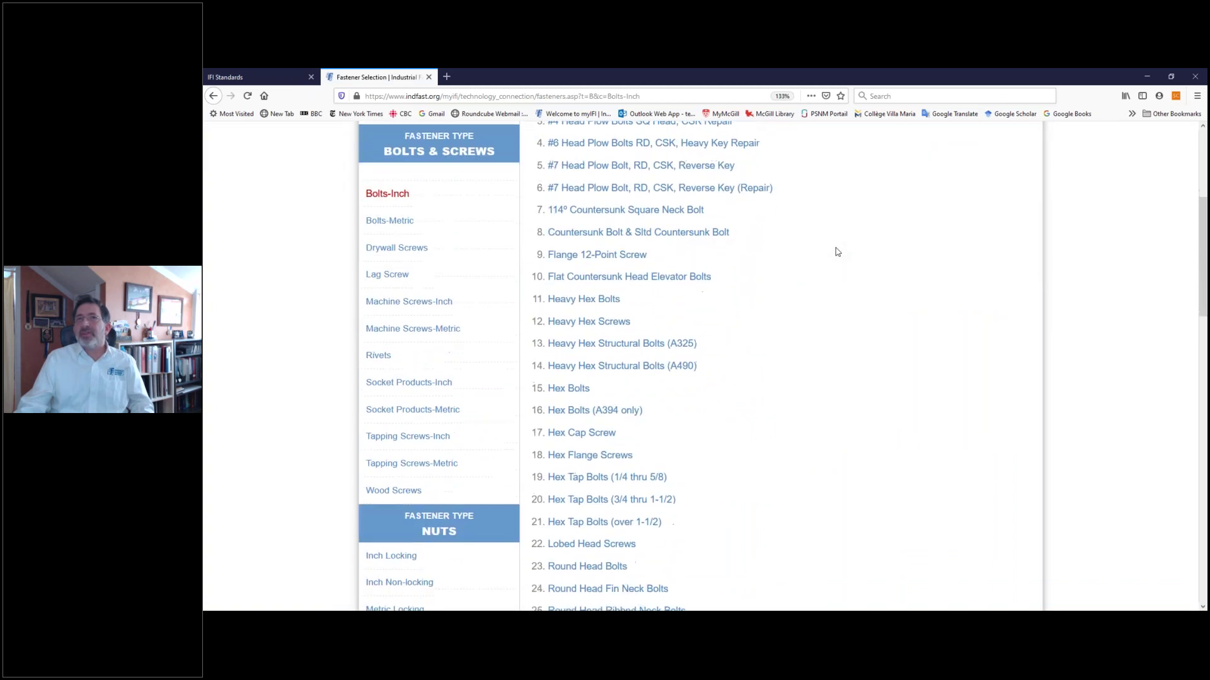
scroll(837, 251, "down", 6)
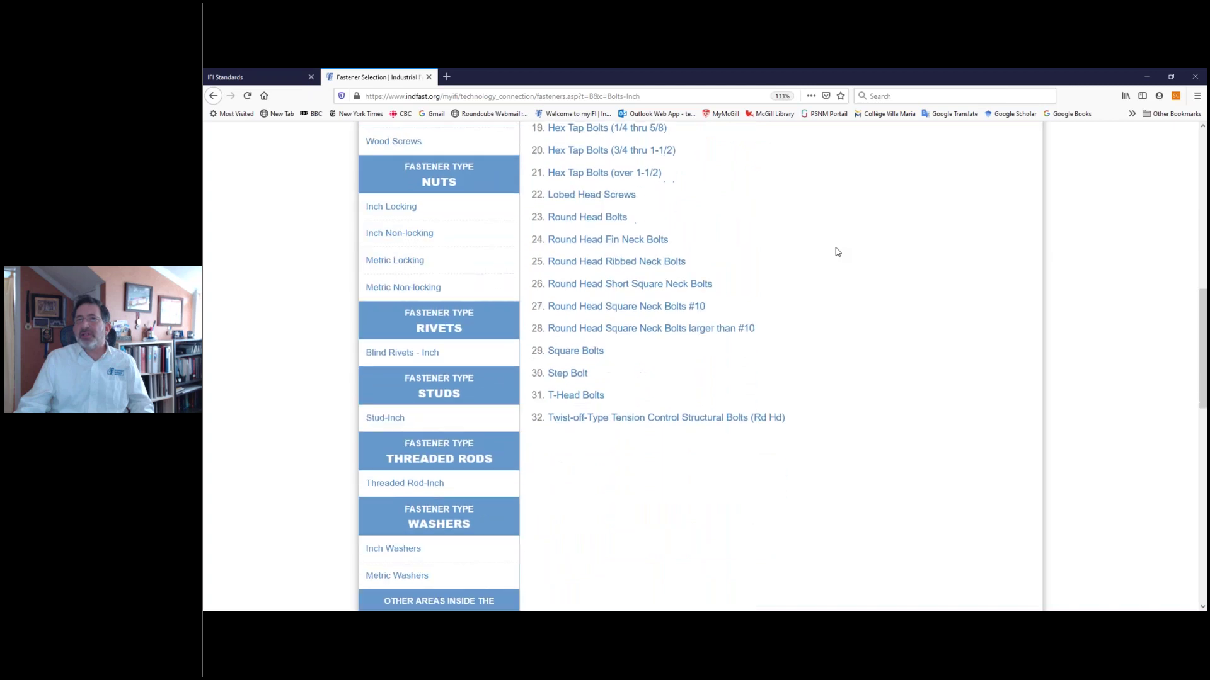
scroll(837, 252, "up", 4)
scroll(837, 252, "up", 5)
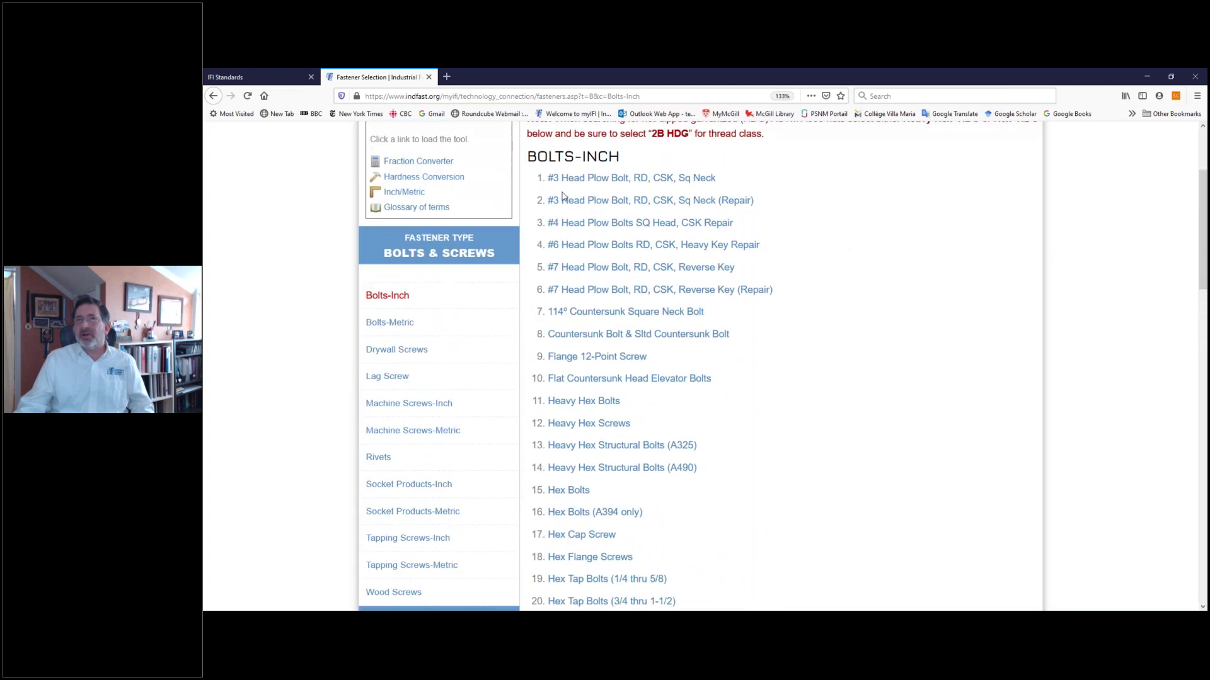
scroll(580, 238, "down", 5)
scroll(582, 233, "up", 3)
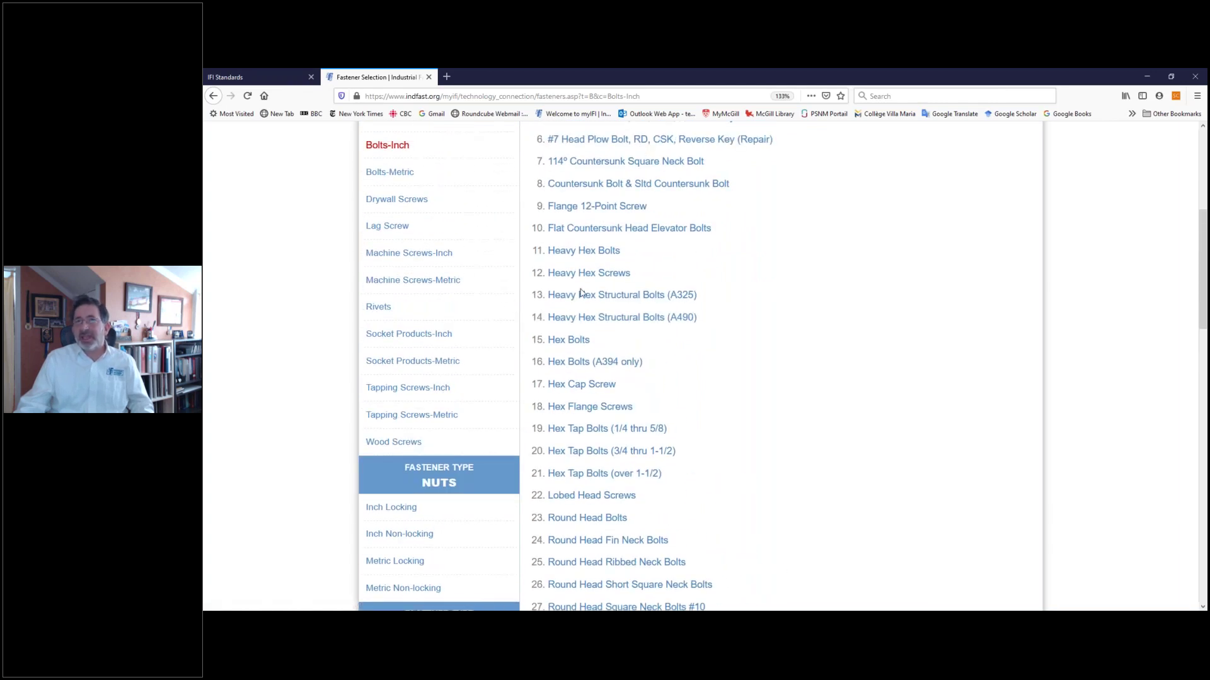
- Open the Fastener Data form for the Hex Cap Screw, and view its enlarged dimension drawing before closing the image
left_click(561, 387)
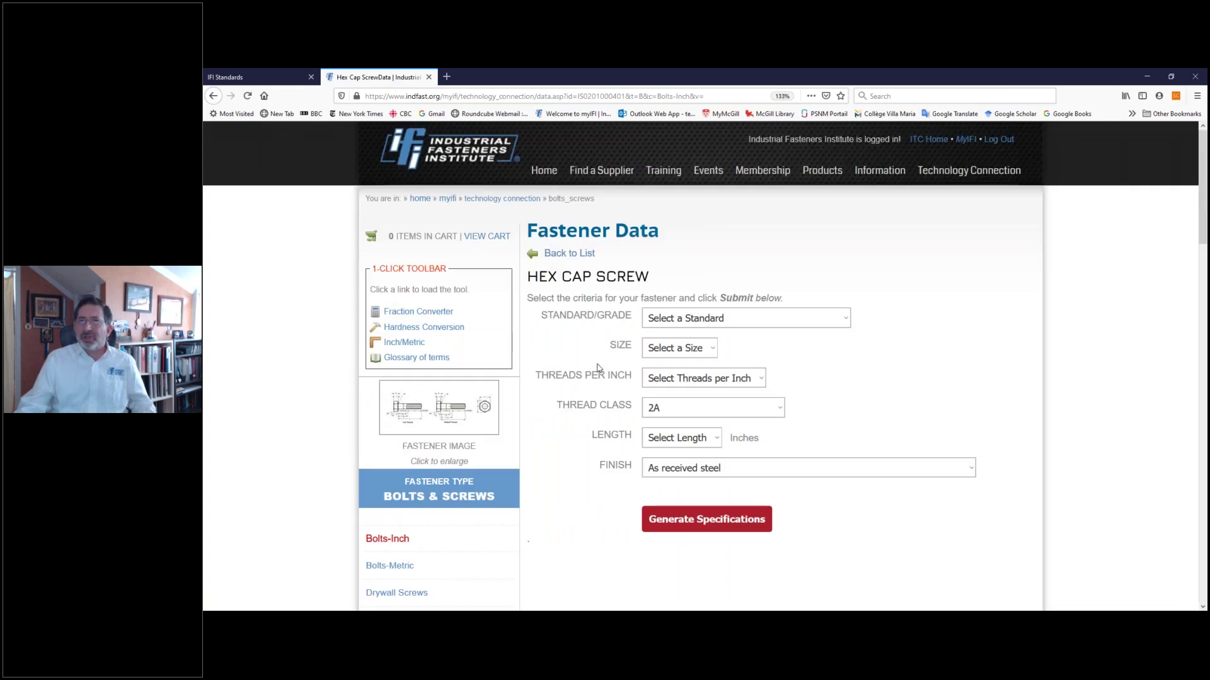
left_click(416, 419)
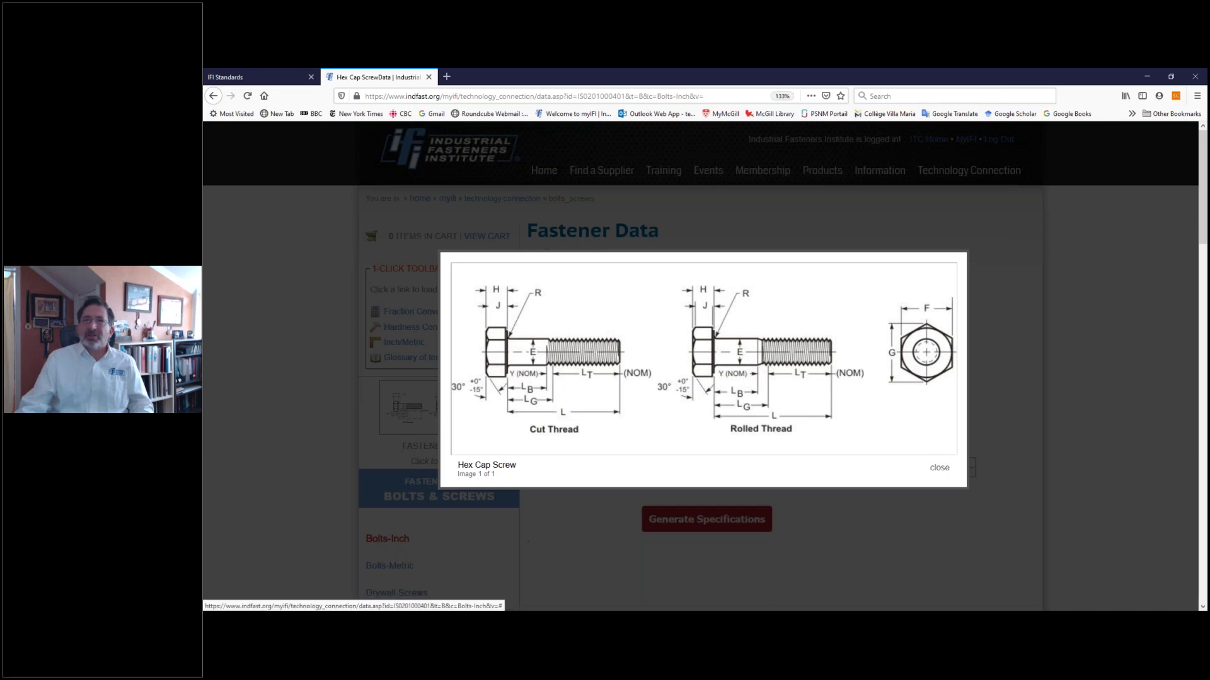
left_click(939, 467)
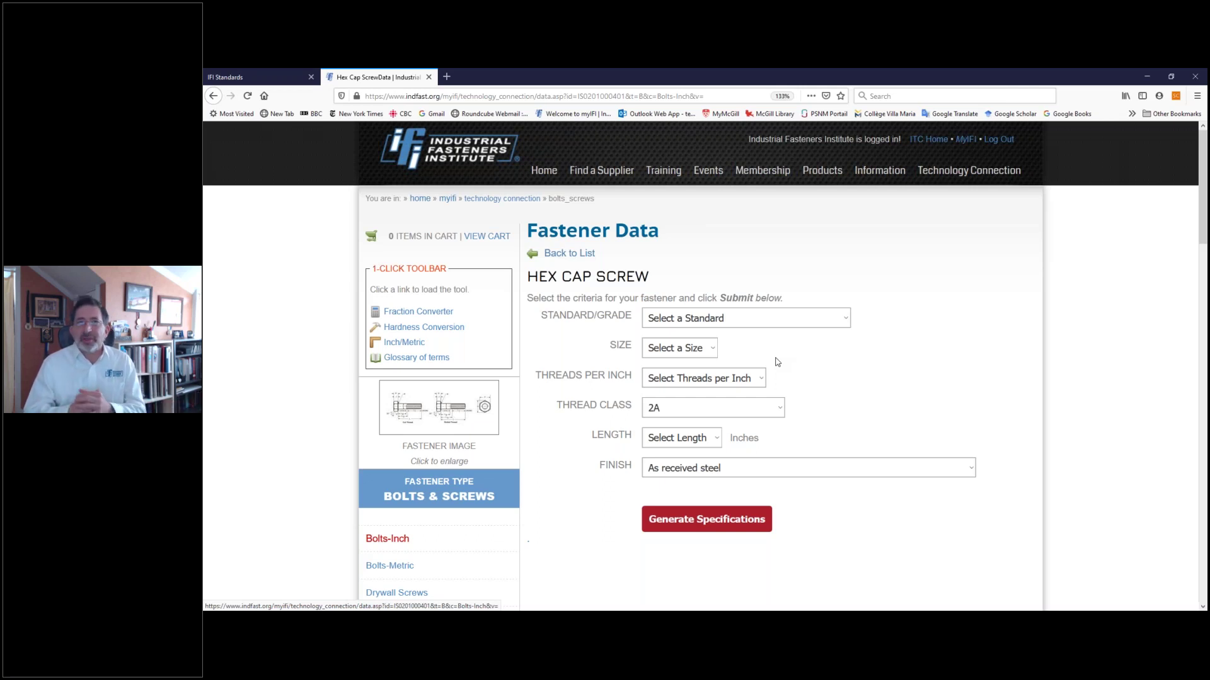
- Set the hex cap screw's standard to SAE J429-2014, Grade 8 and its size to 1/2
left_click(779, 322)
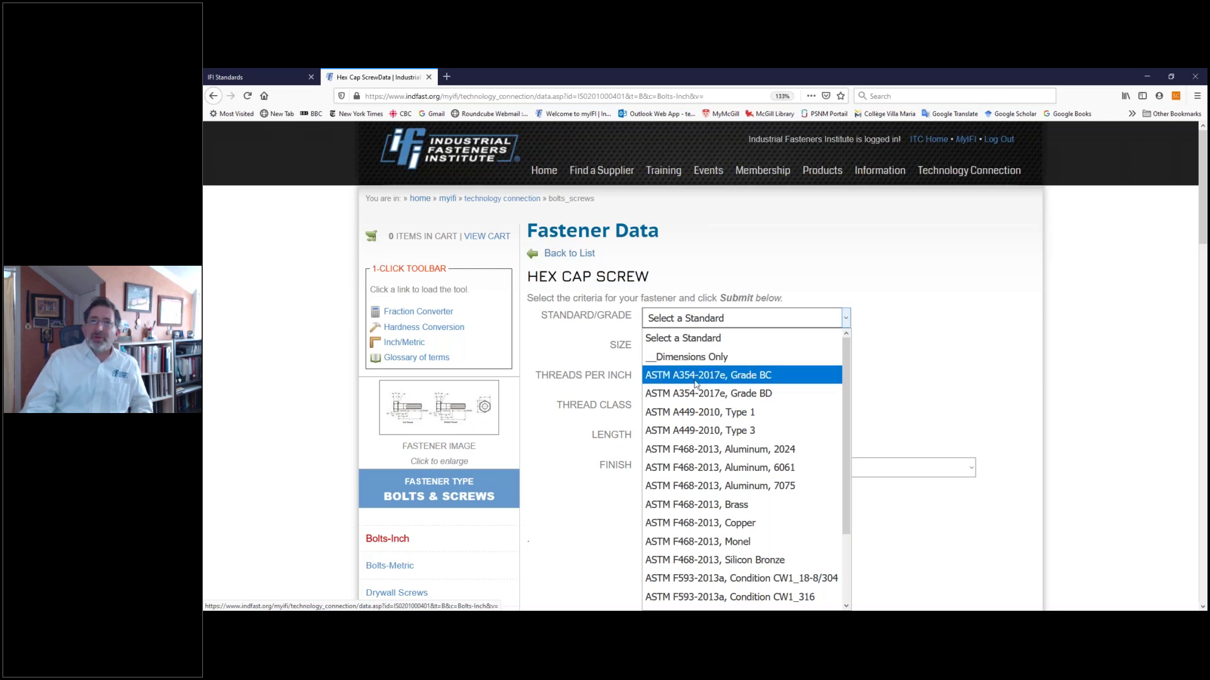
scroll(711, 396, "down", 2)
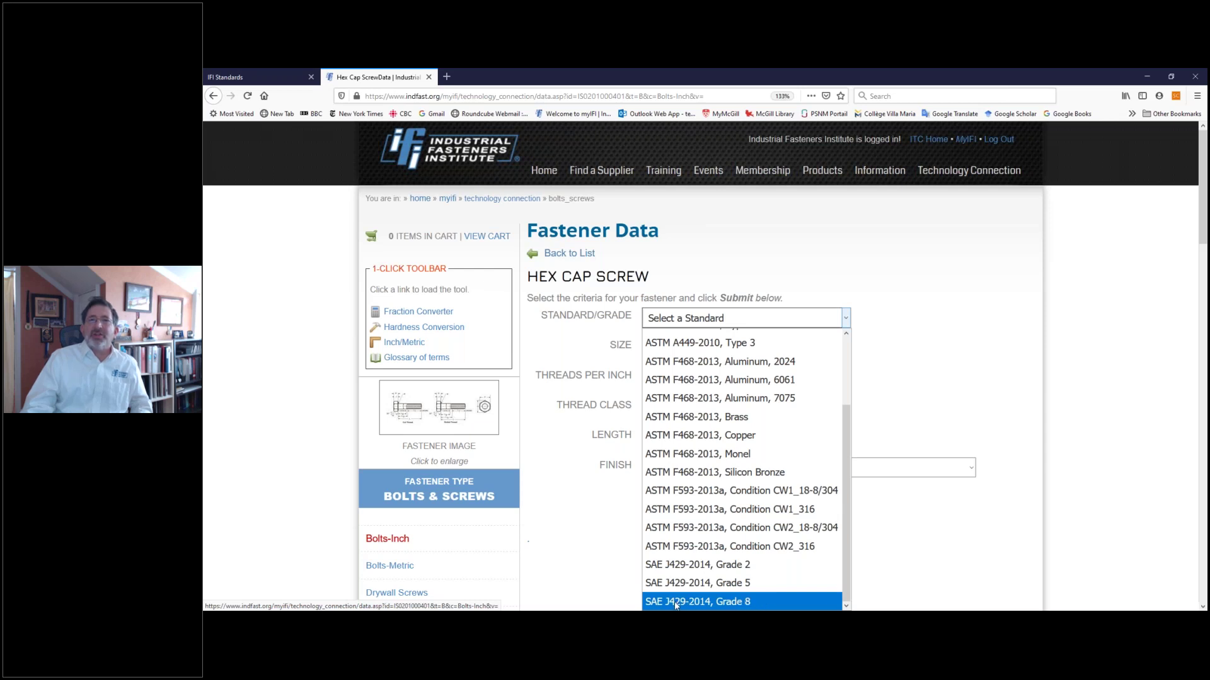
left_click(757, 602)
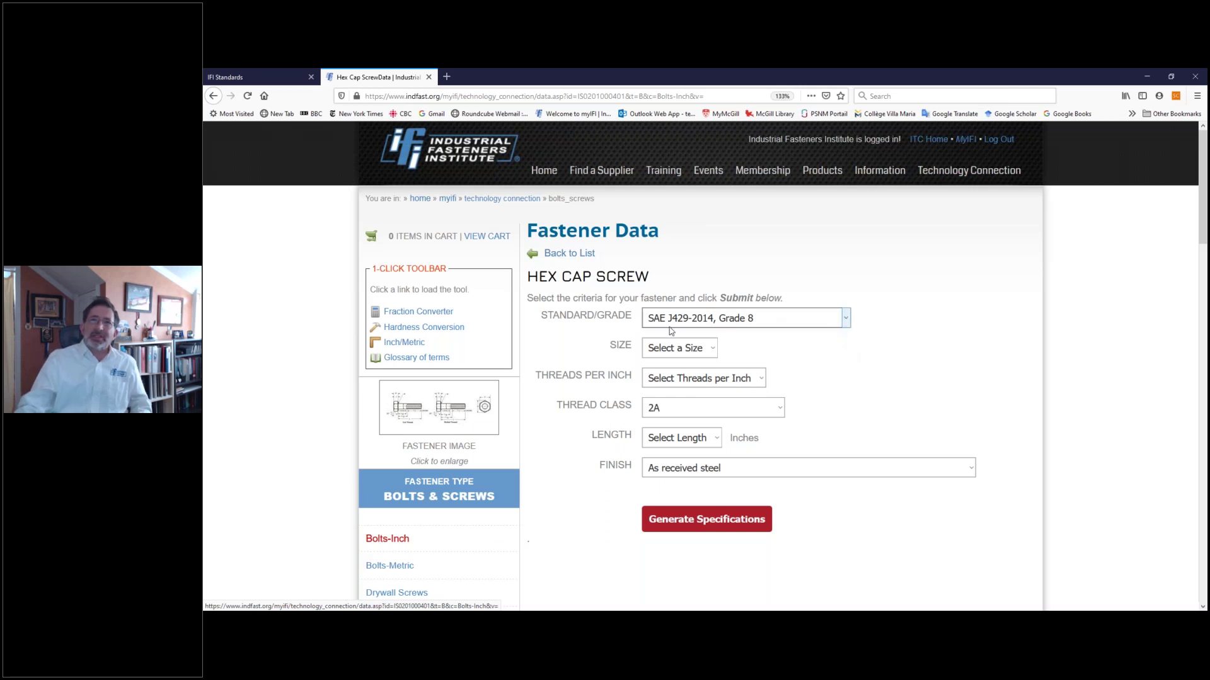
left_click(712, 352)
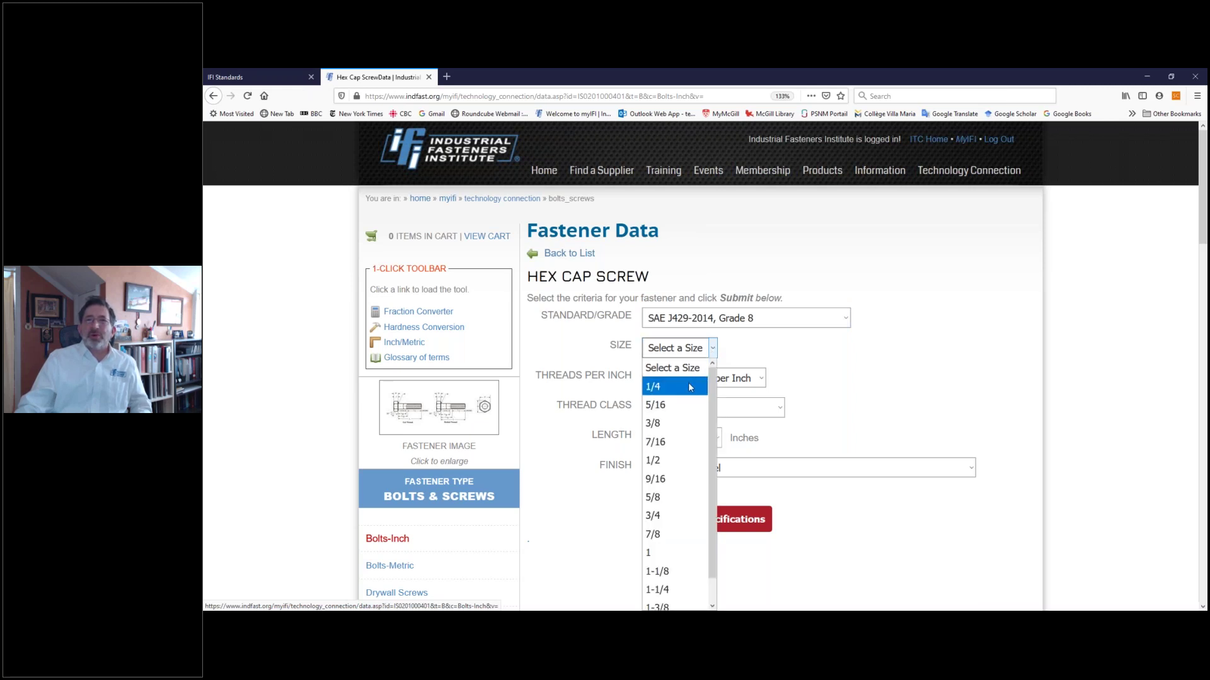
scroll(688, 383, "down", 1)
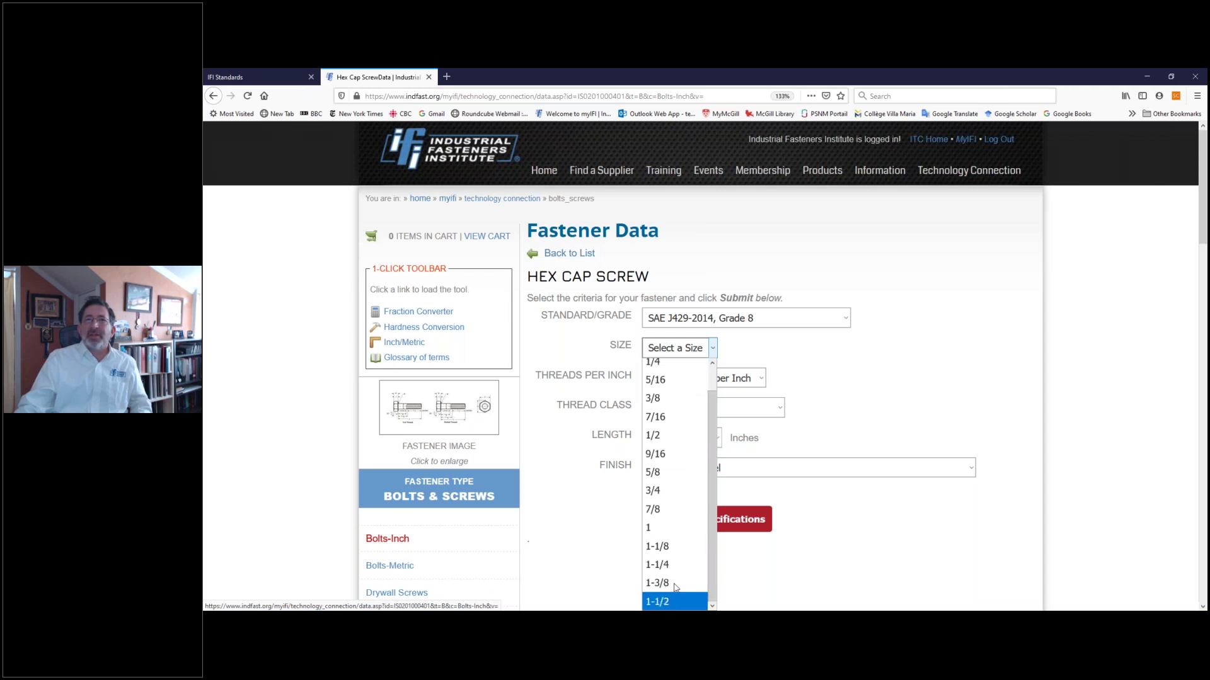
scroll(691, 428, "up", 1)
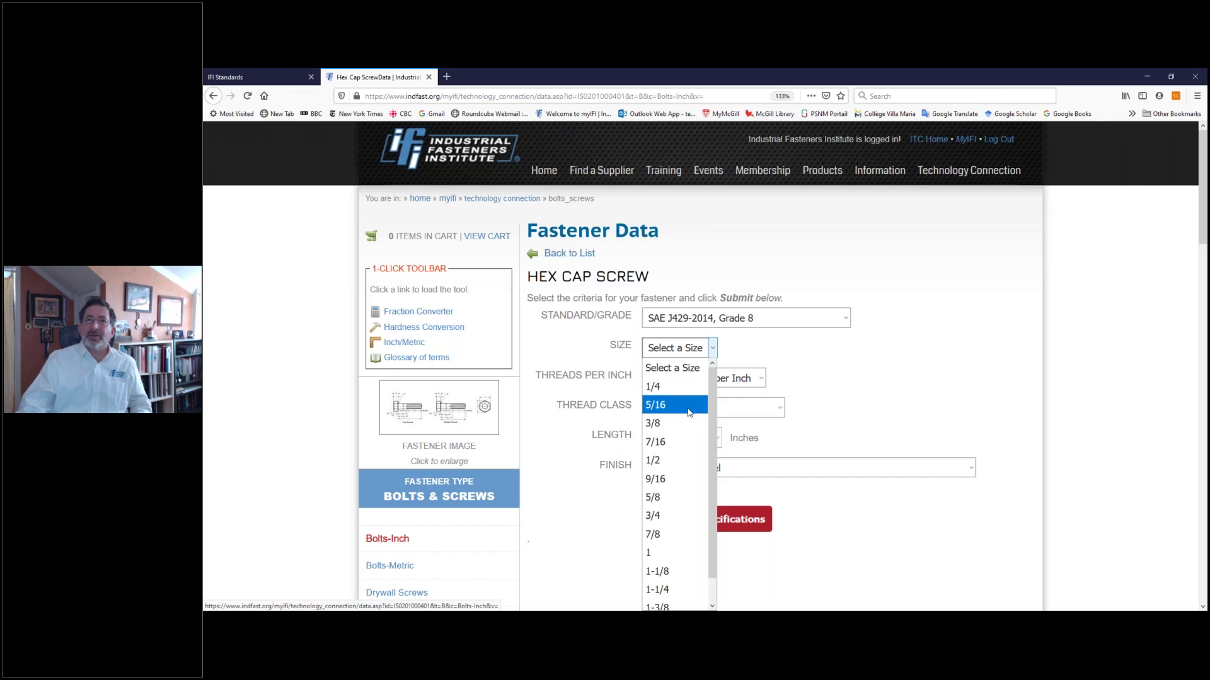
left_click(679, 456)
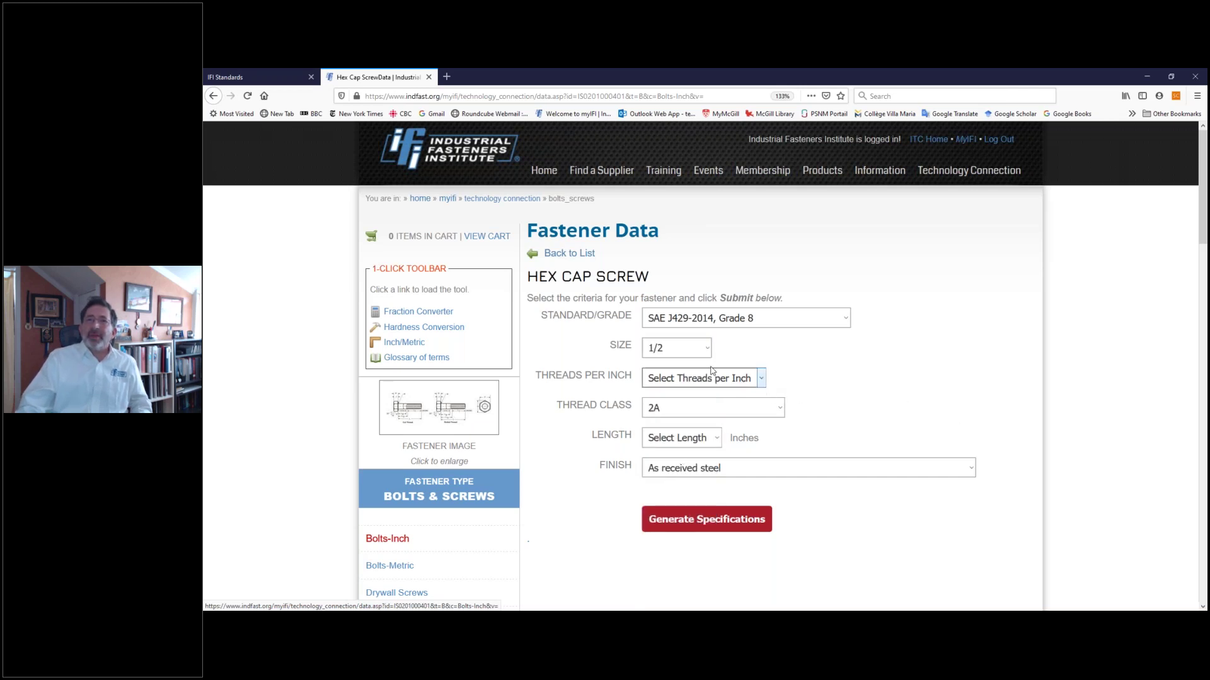
- Set the threads per inch to 13 and the thread class to 2A Plated (3A GO/ 2A NOGO)
left_click(749, 383)
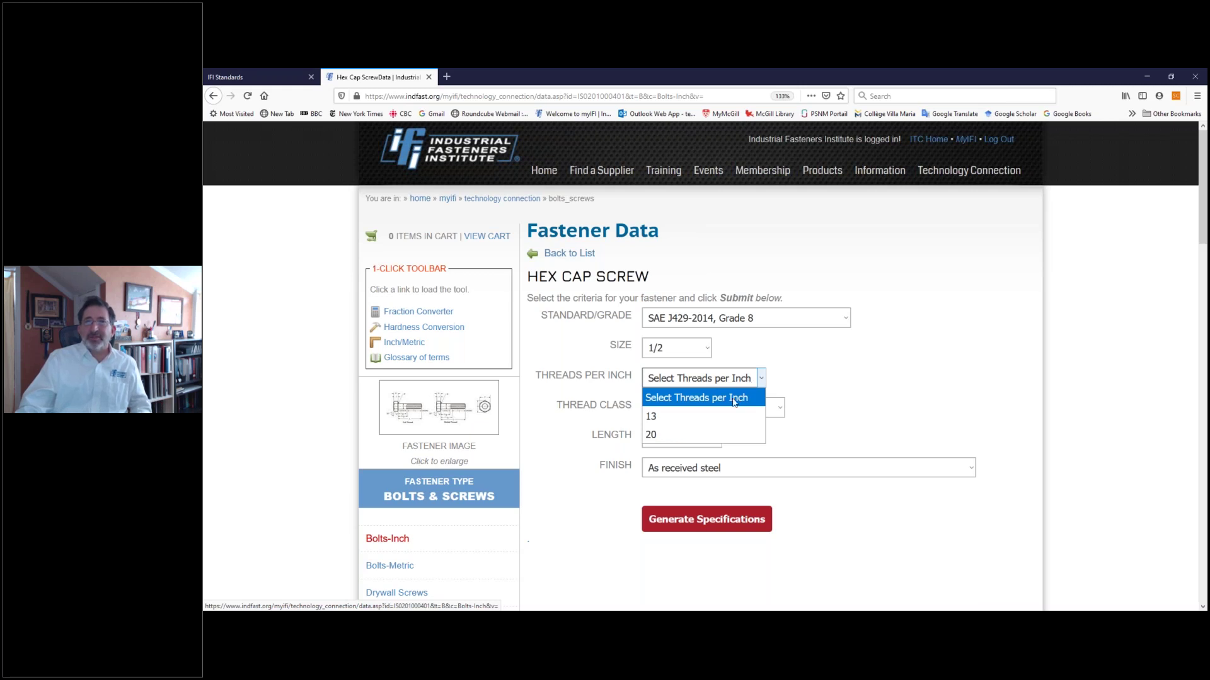
left_click(699, 416)
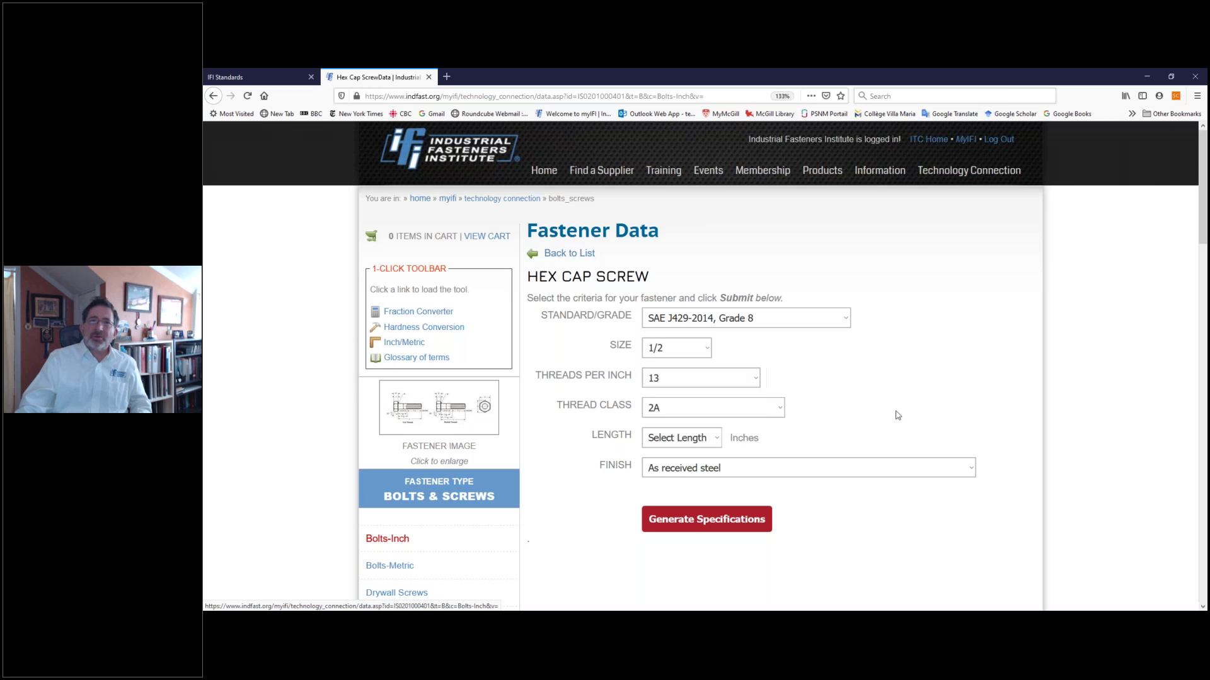
left_click(780, 408)
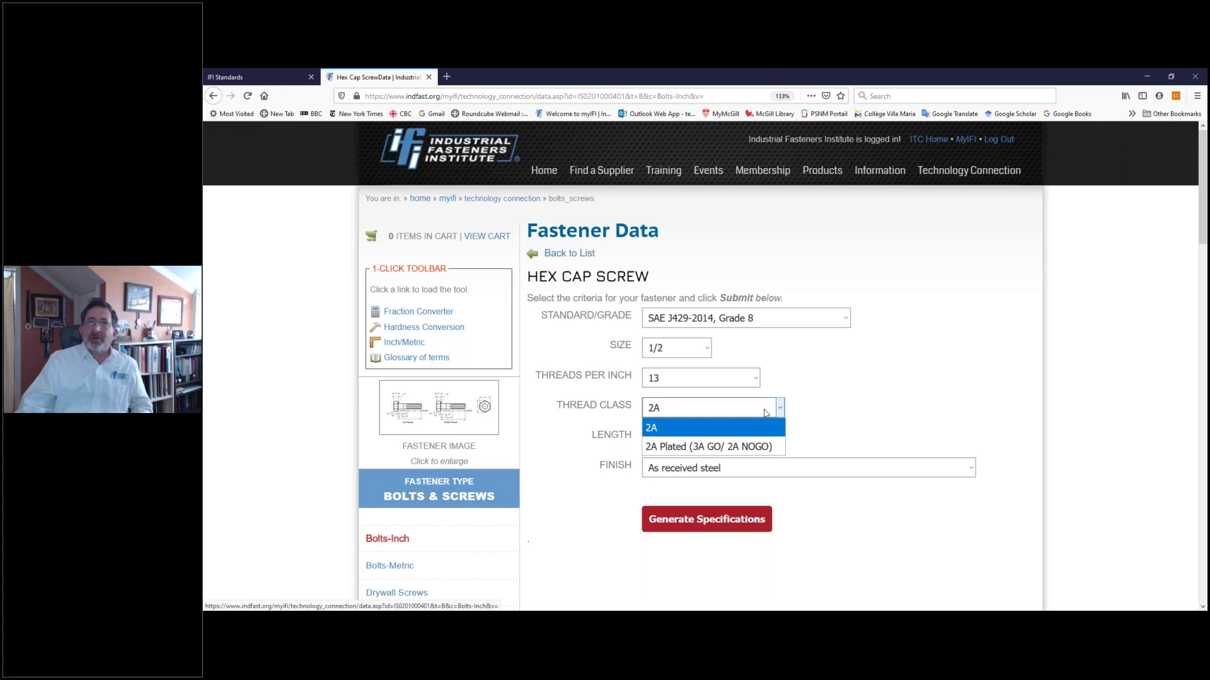
left_click(741, 448)
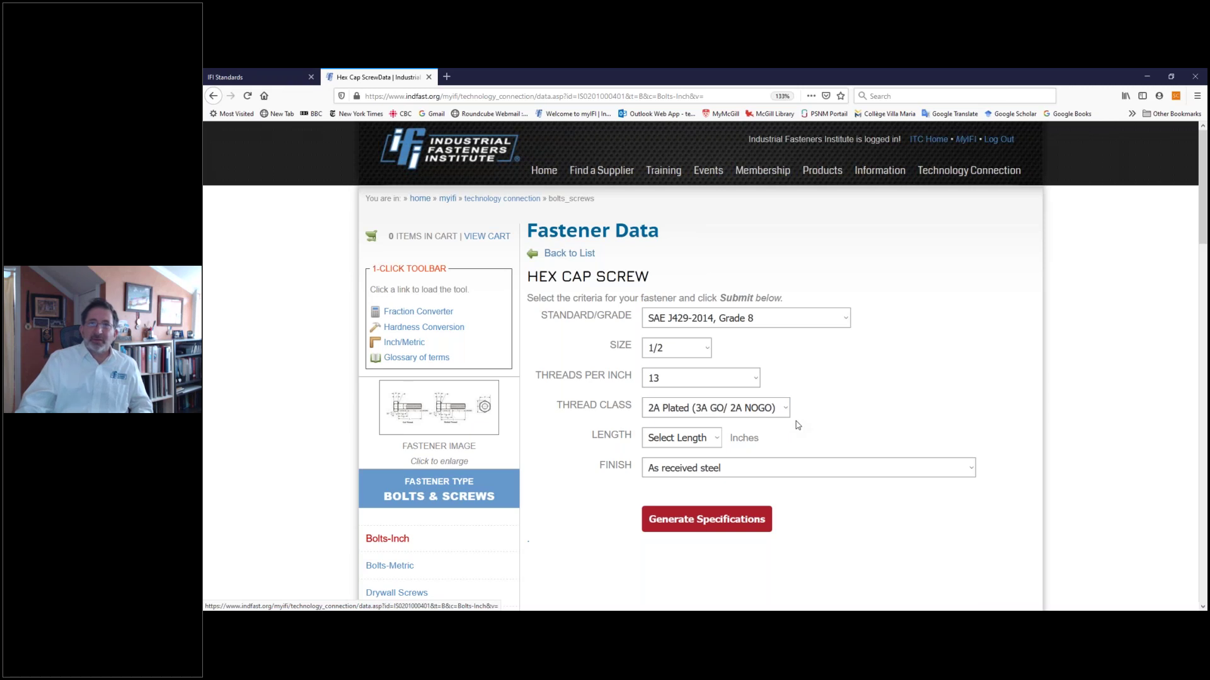
- Set the hex cap screw's length to 2 inches
left_click(715, 438)
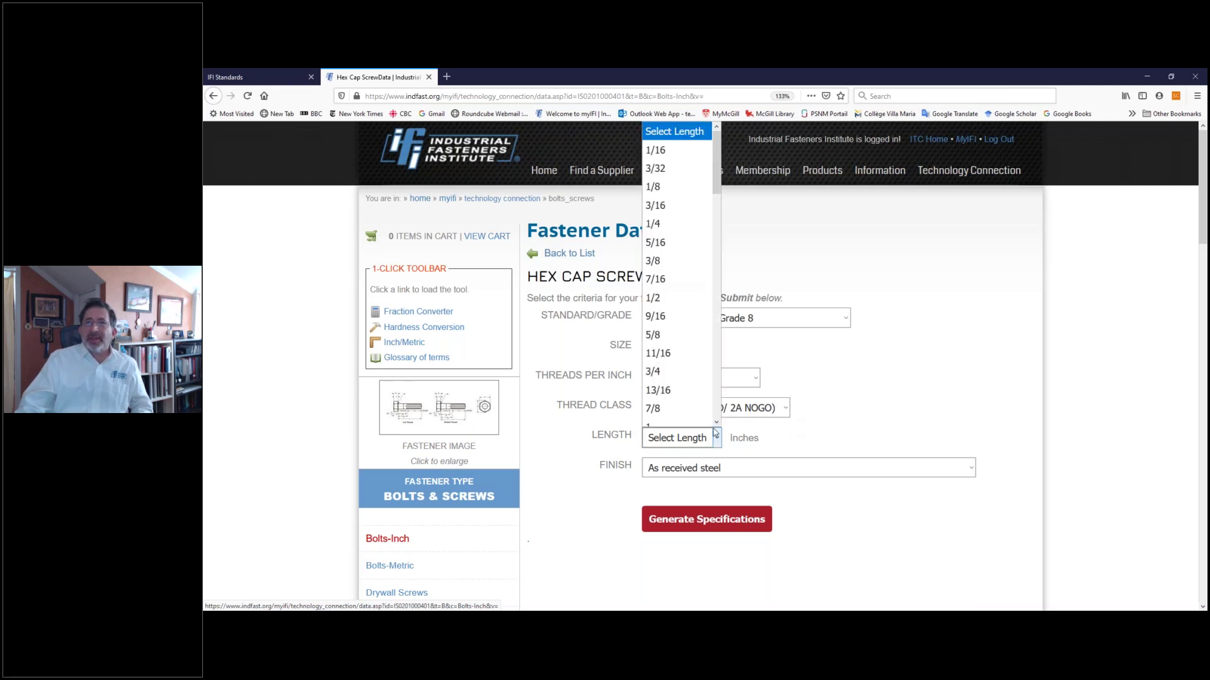
scroll(713, 396, "down", 2)
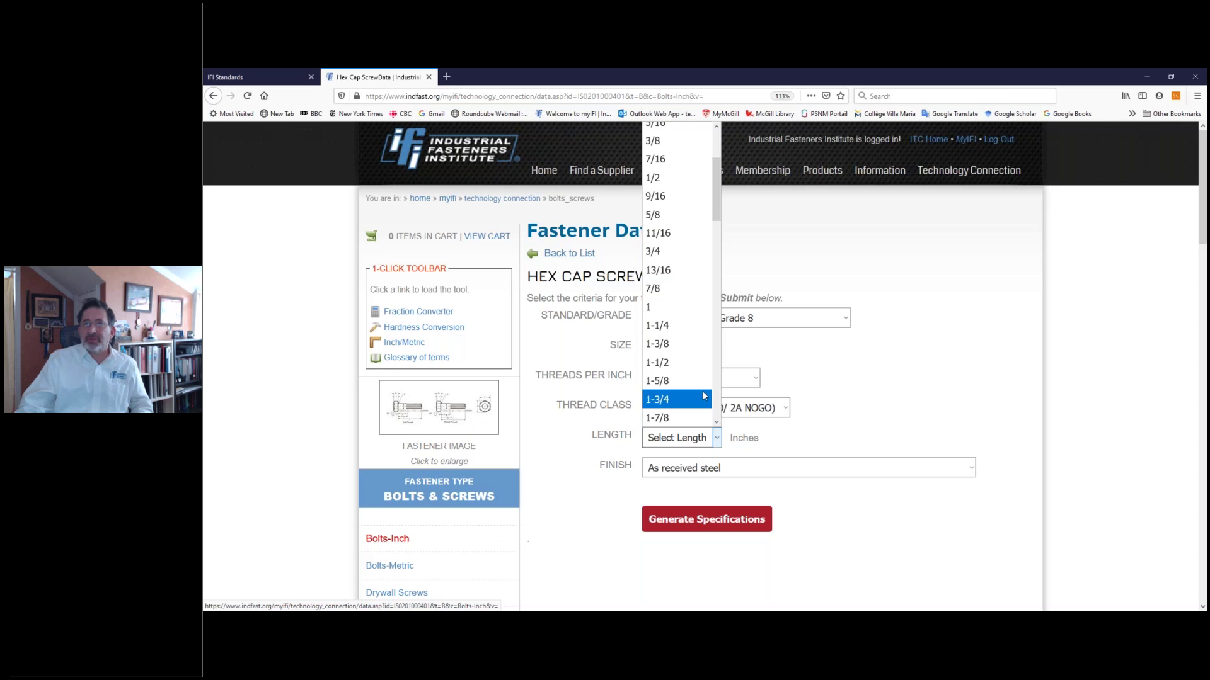
scroll(704, 396, "down", 1)
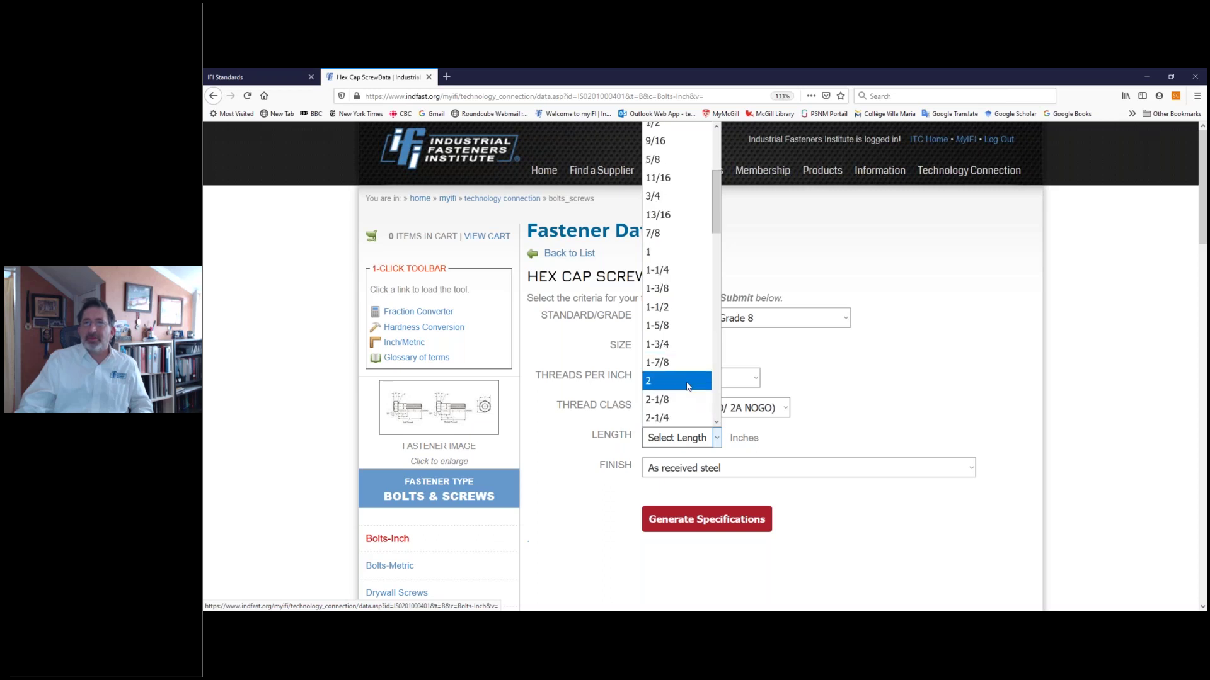
left_click(687, 386)
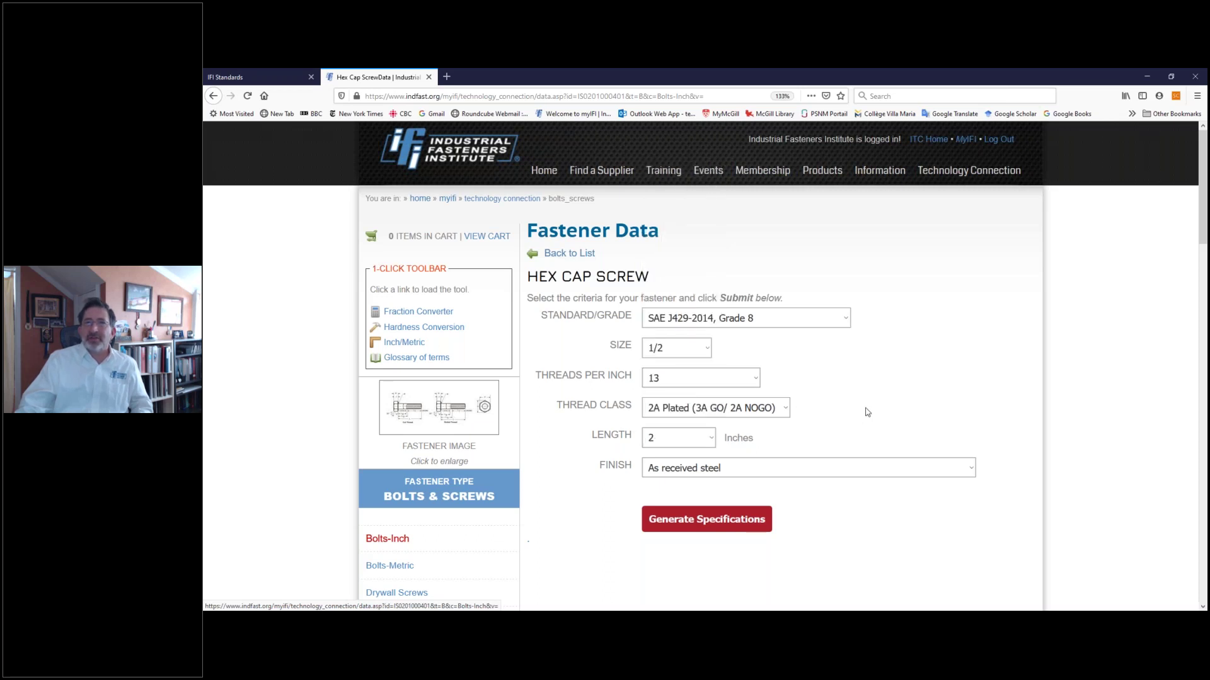
- Browse the available finishes and set the finish to Zinc & Yellow non-hexavalent/Cr(VI) free - .0001"/ 3µm
left_click(824, 469)
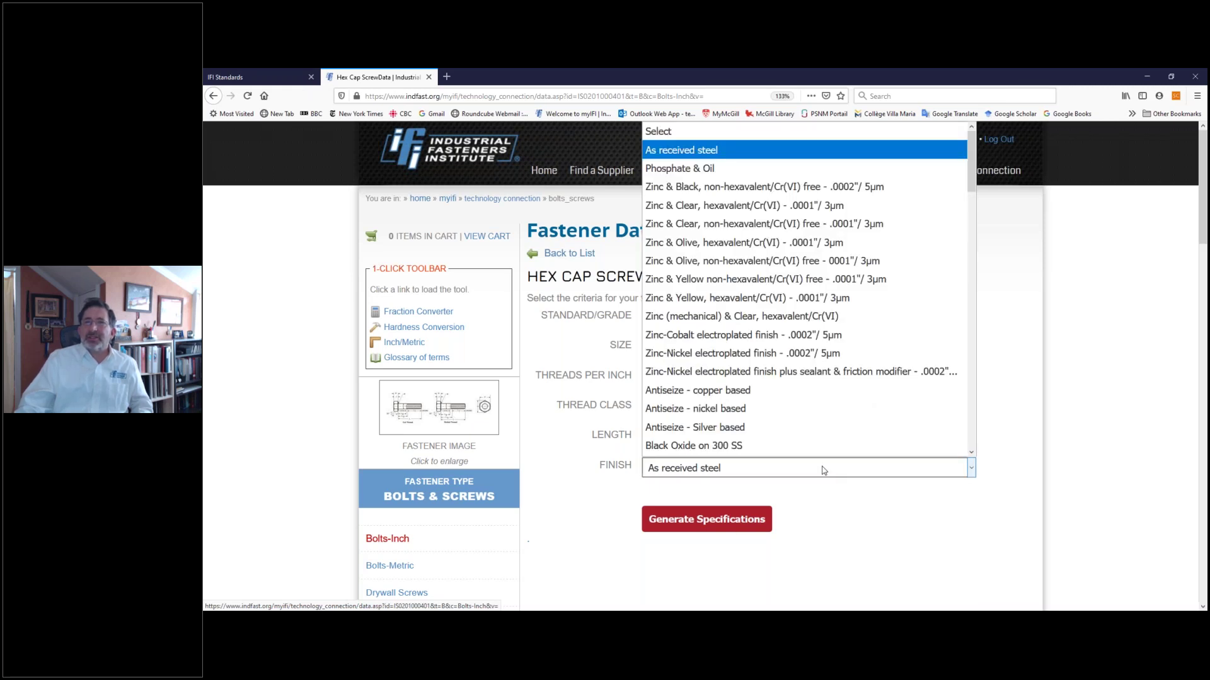
scroll(844, 328, "down", 6)
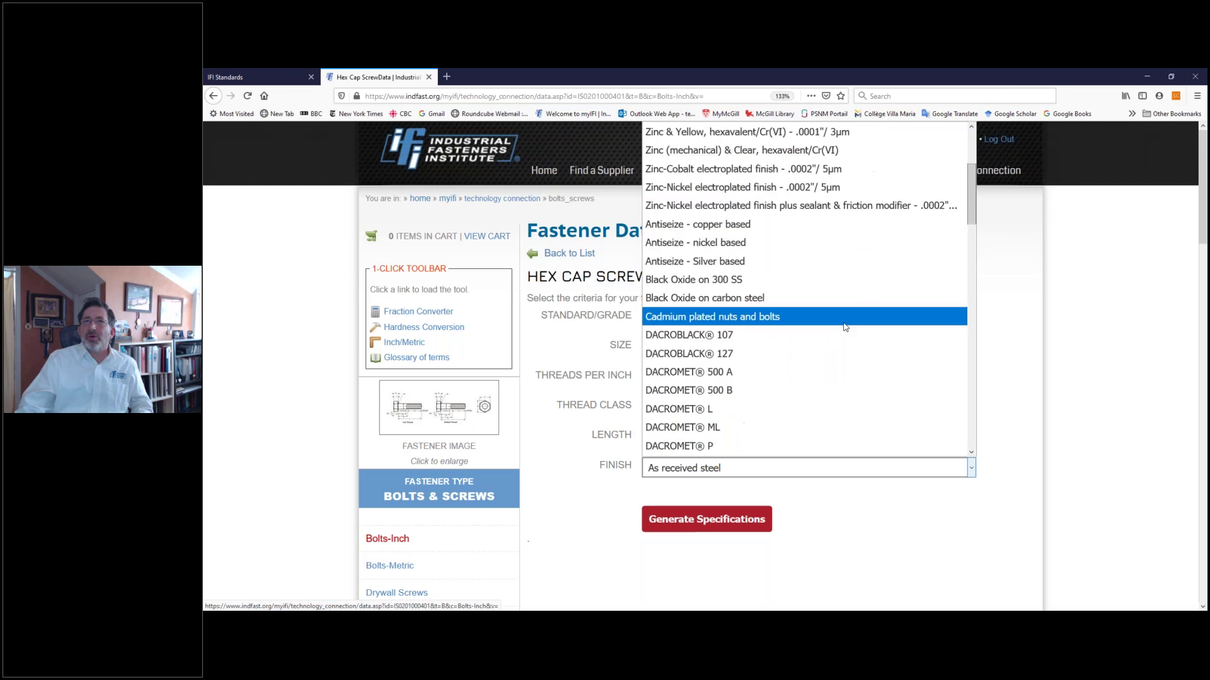
scroll(845, 328, "down", 6)
scroll(844, 327, "up", 6)
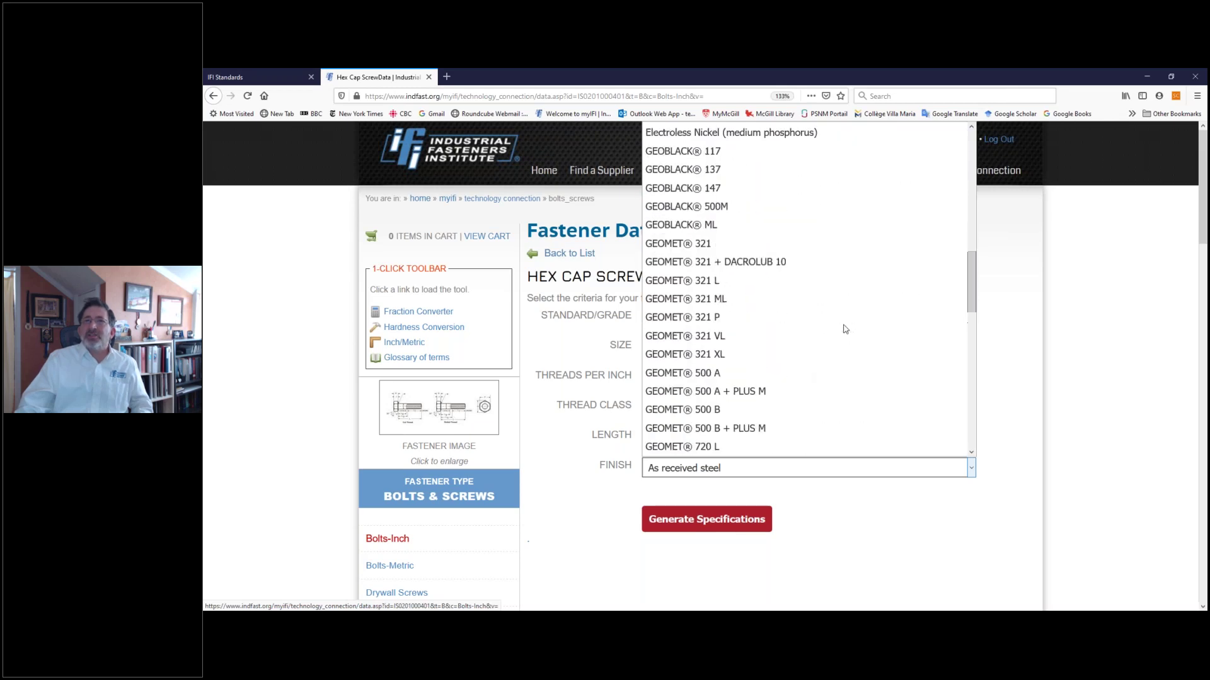
scroll(844, 328, "up", 5)
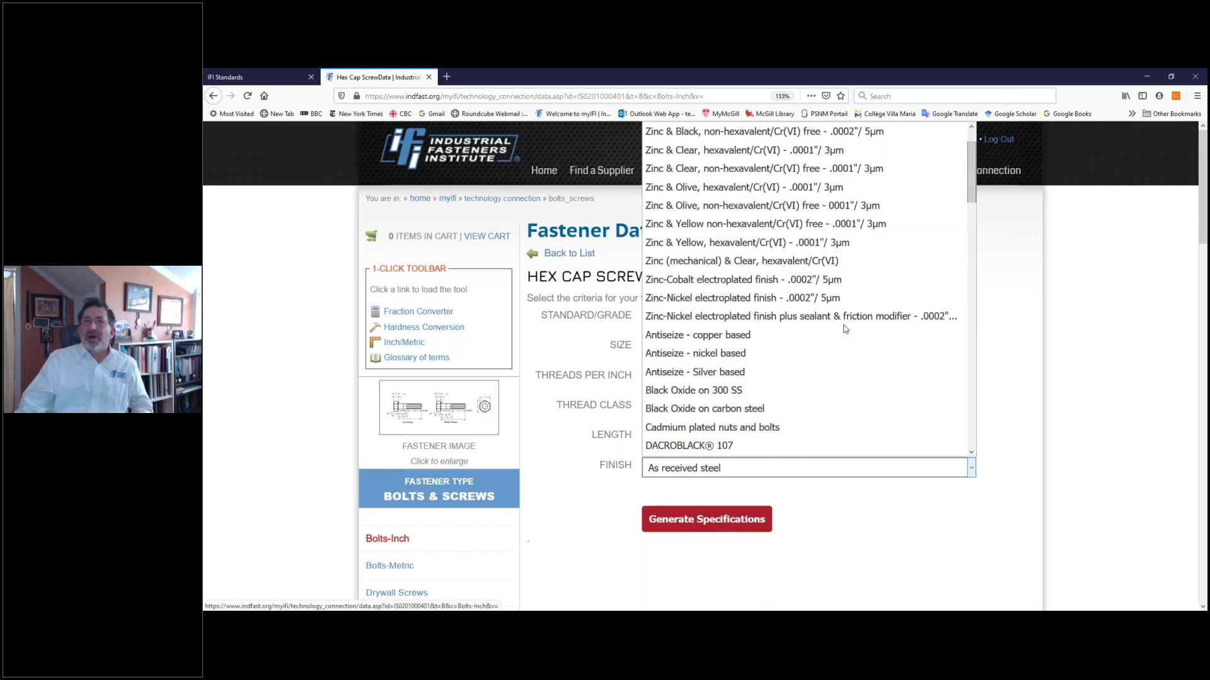
scroll(845, 329, "up", 1)
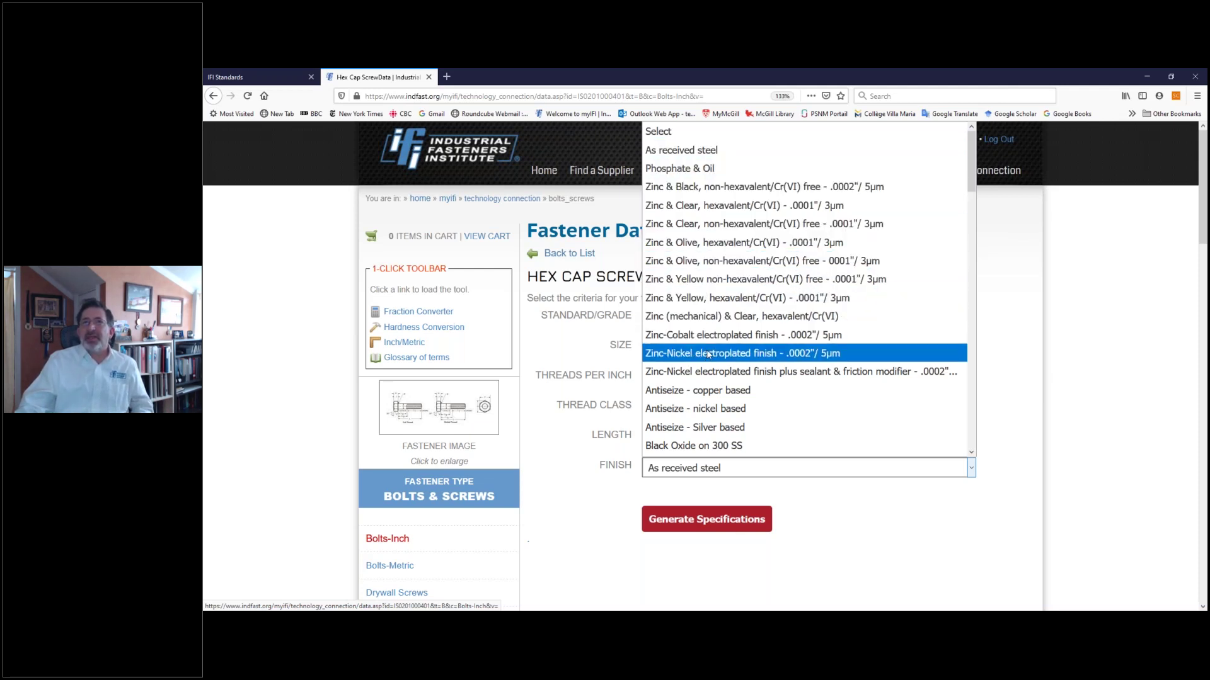
scroll(723, 368, "down", 6)
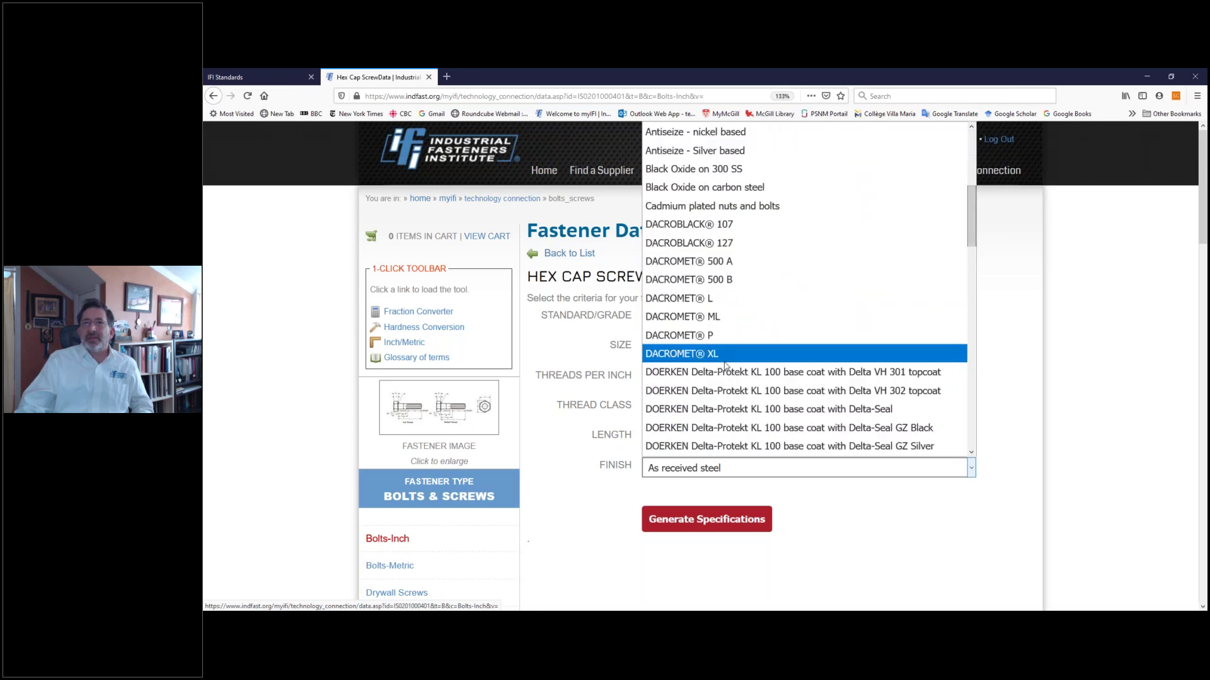
scroll(724, 365, "down", 3)
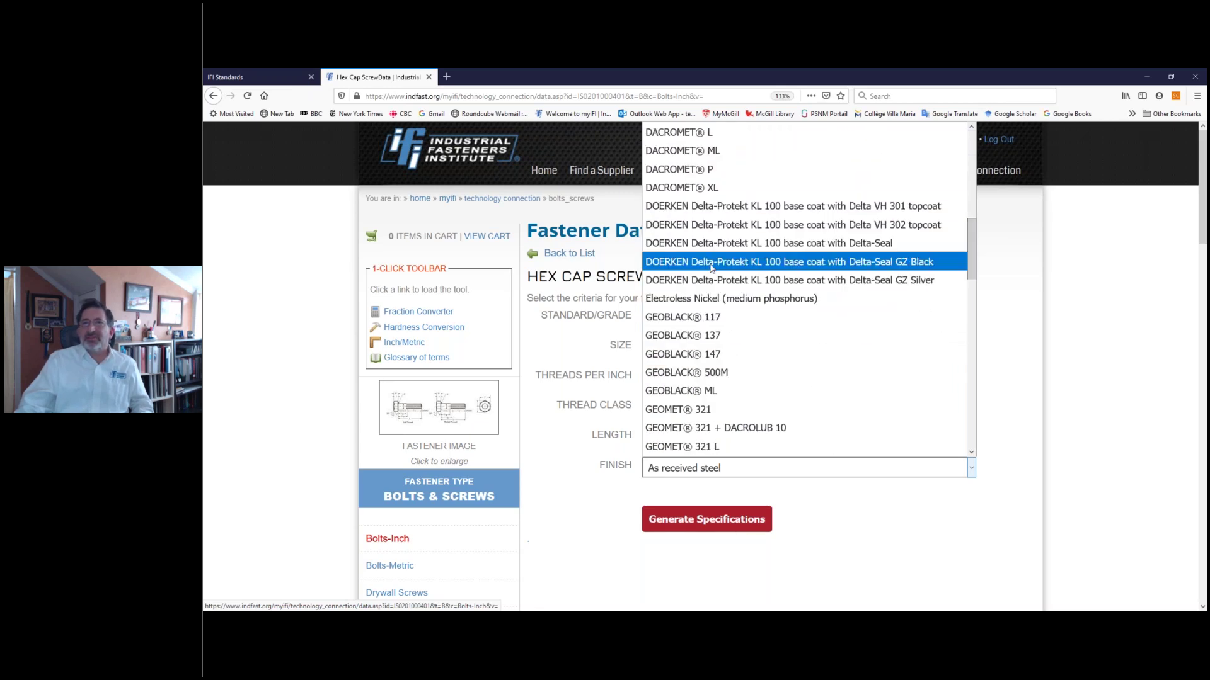
scroll(711, 272, "down", 2)
scroll(711, 272, "up", 10)
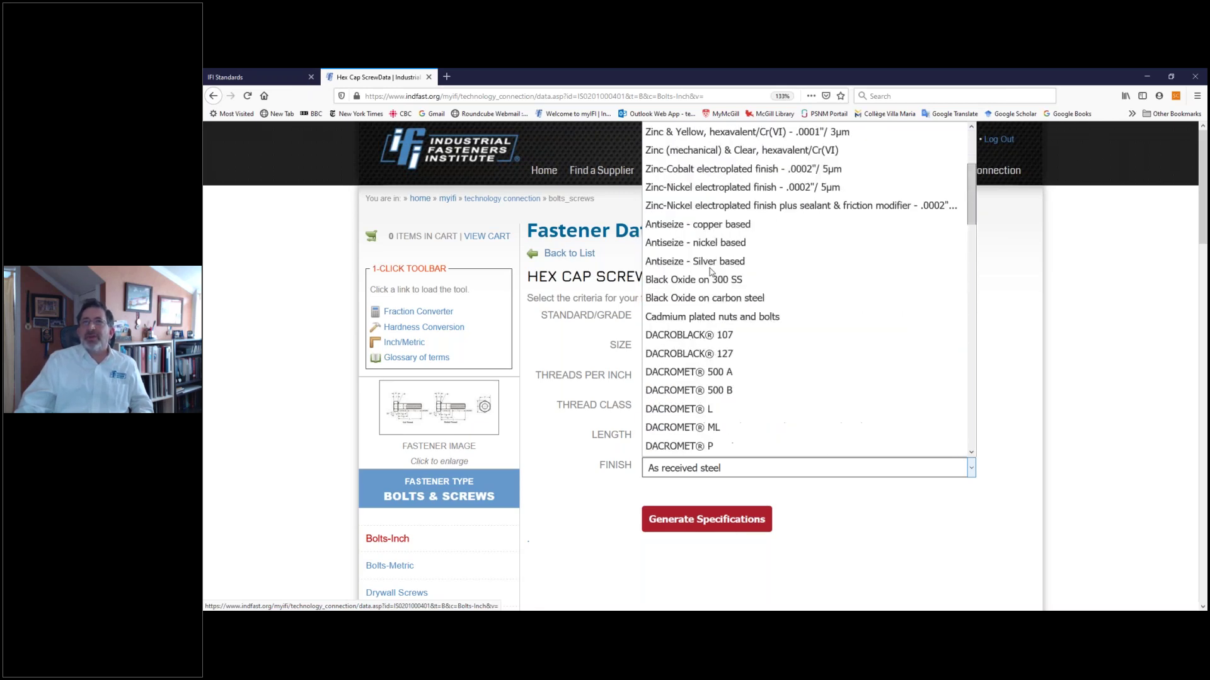
scroll(710, 273, "up", 1)
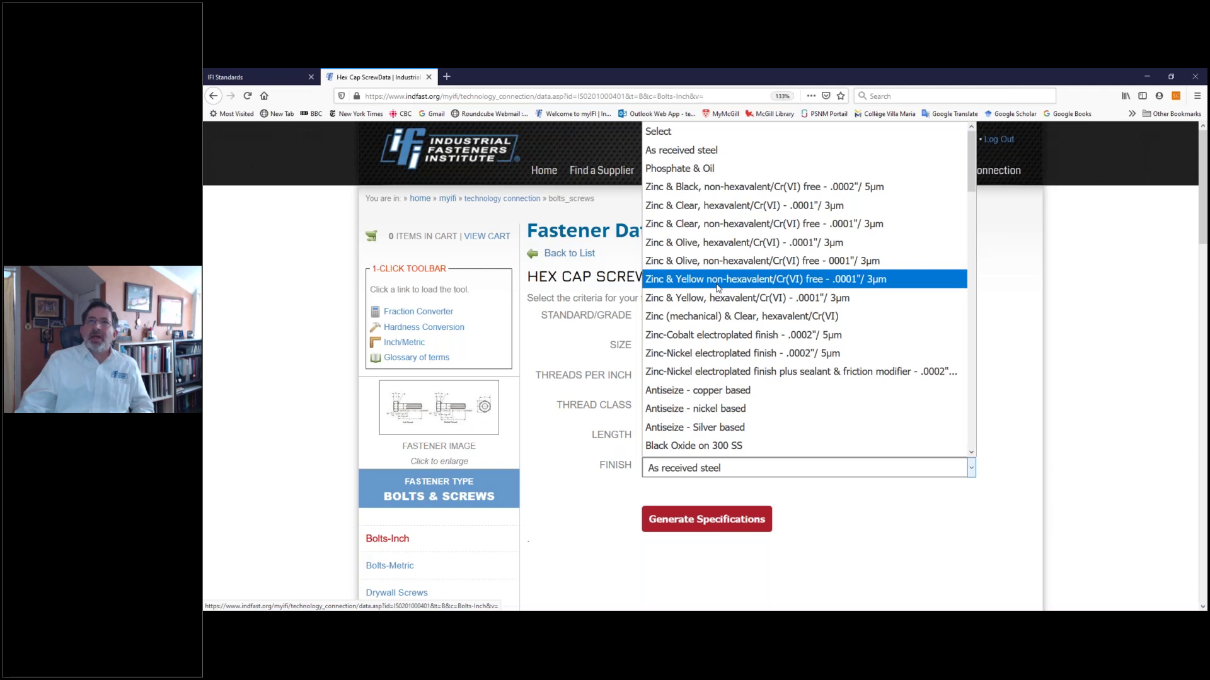
left_click(719, 285)
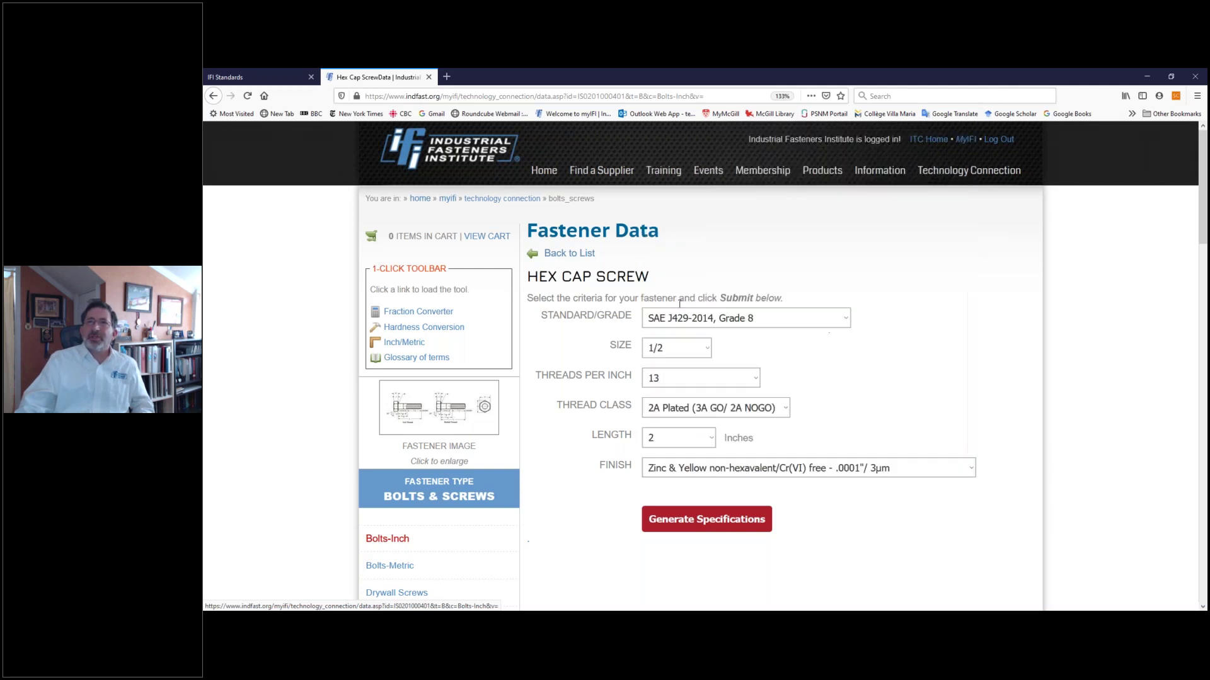
- Generate the hex cap screw's specifications and look through its thread, dimensional and physical data
left_click(725, 518)
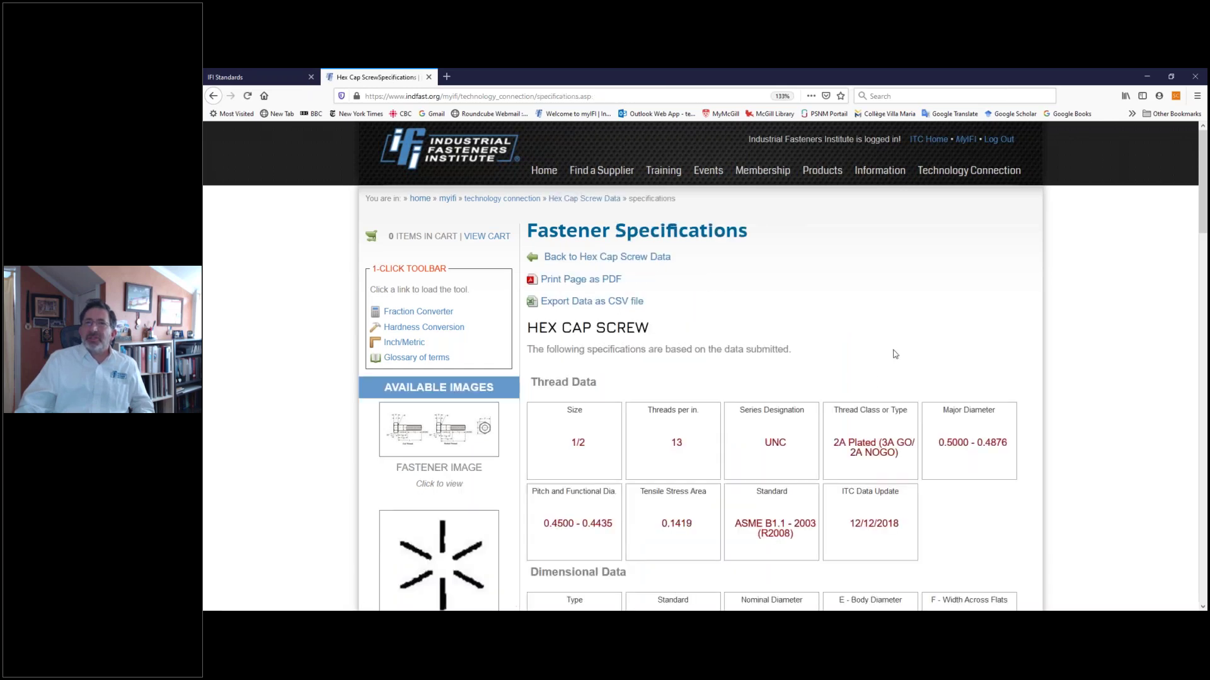
scroll(888, 359, "down", 5)
scroll(895, 354, "down", 1)
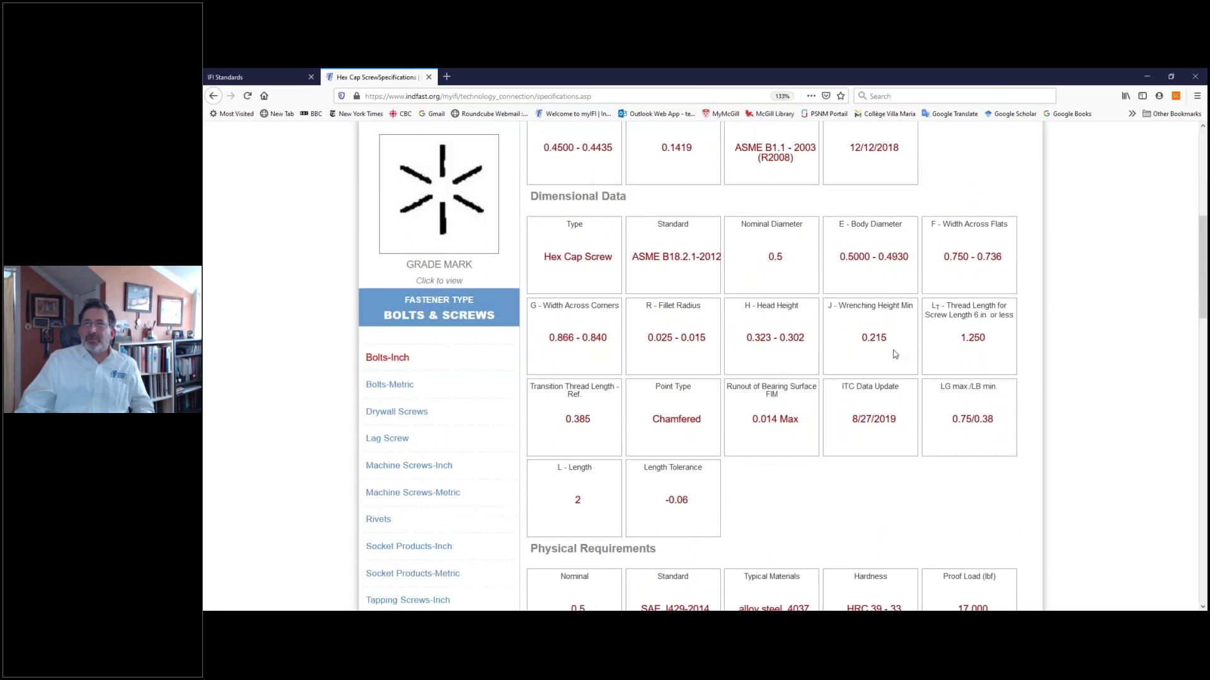
scroll(896, 354, "down", 2)
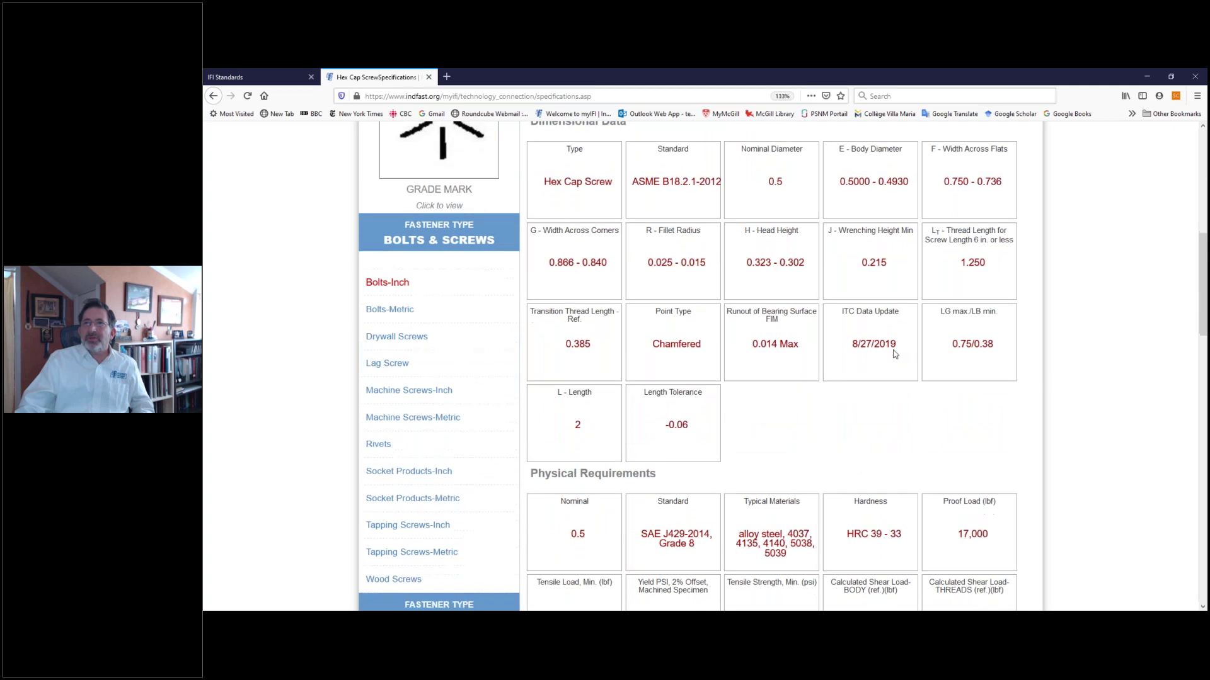
scroll(896, 354, "down", 2)
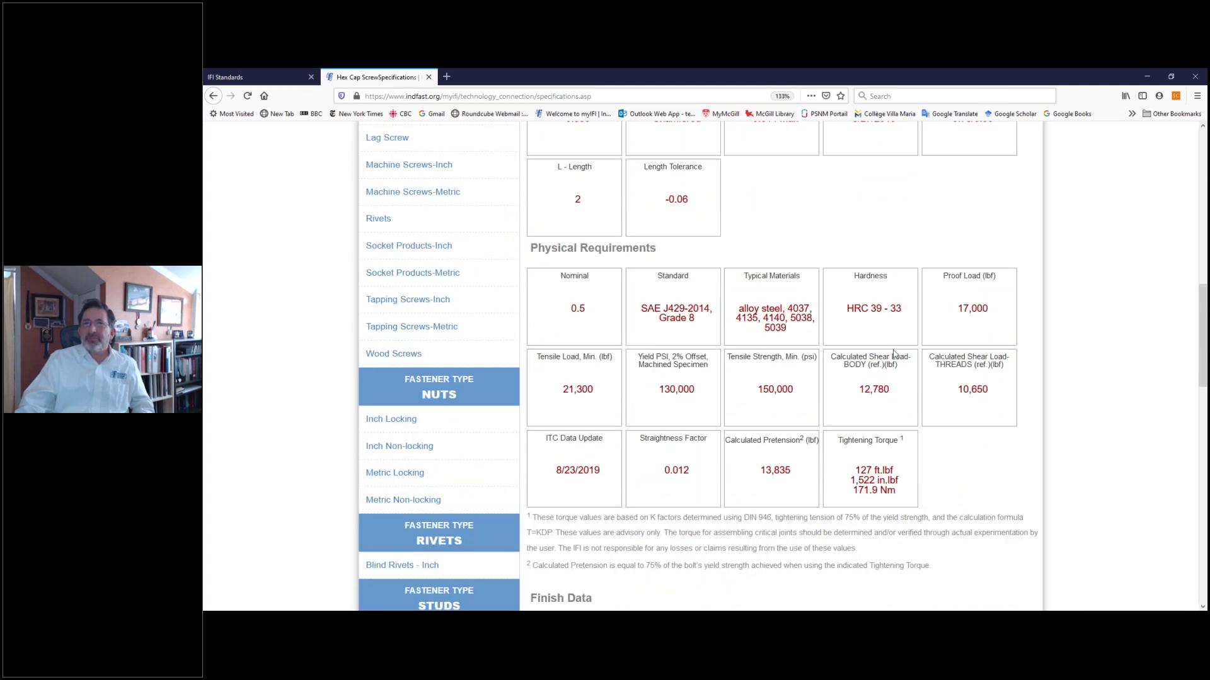
scroll(893, 354, "up", 6)
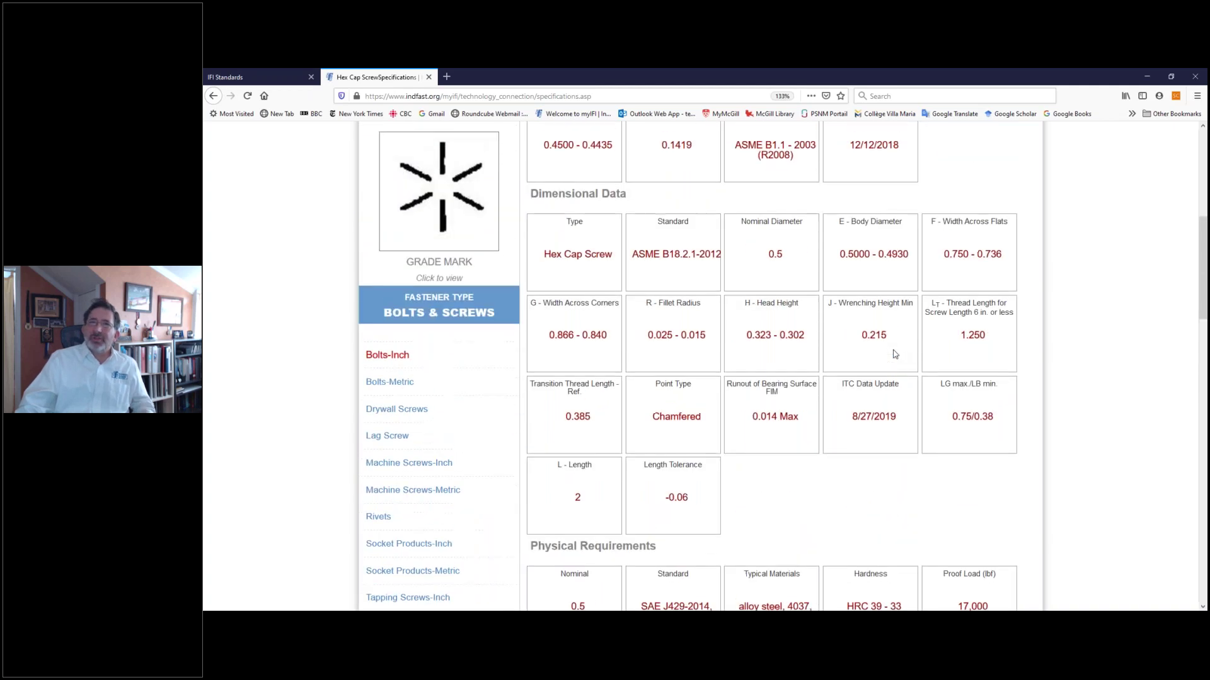
scroll(793, 325, "up", 3)
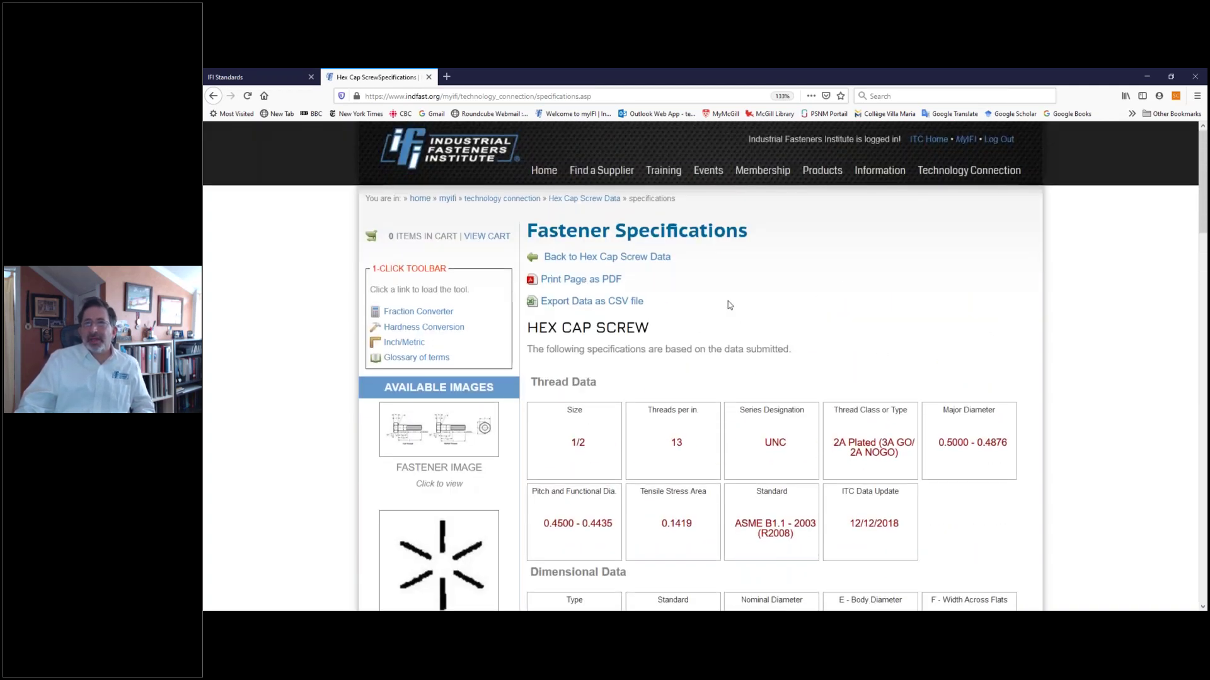
- Output the specifications page as a PDF and open the downloaded file in Adobe Acrobat
left_click(608, 281)
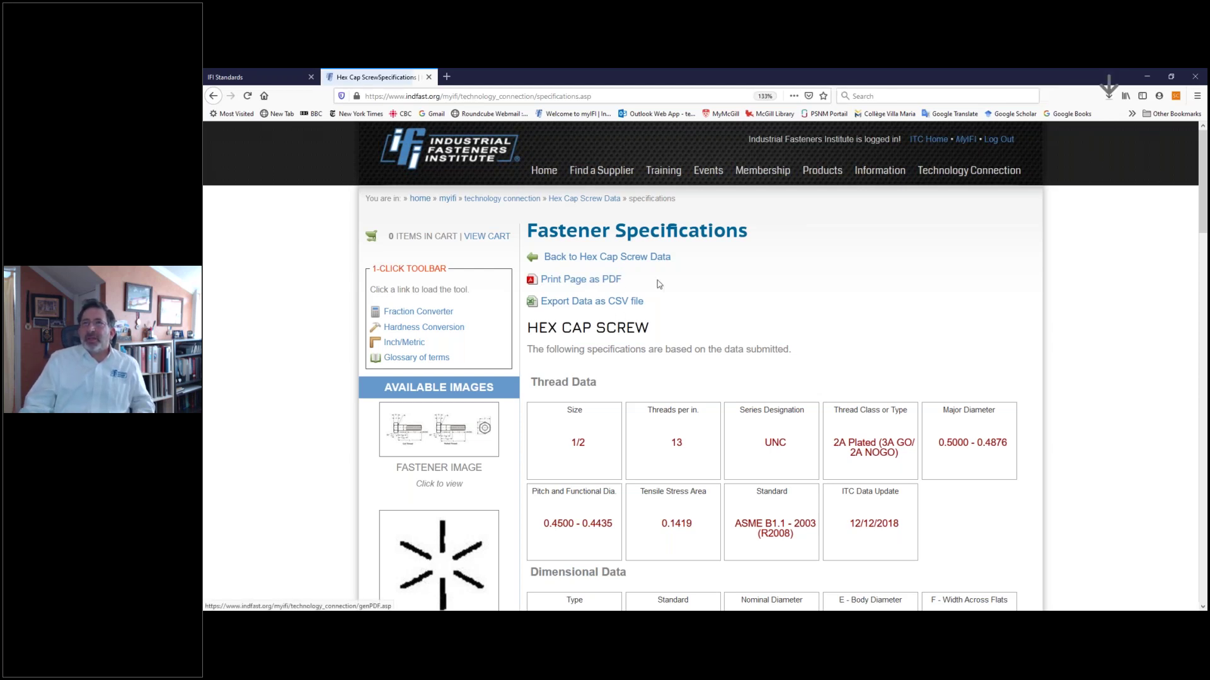
left_click(1109, 96)
left_click(998, 120)
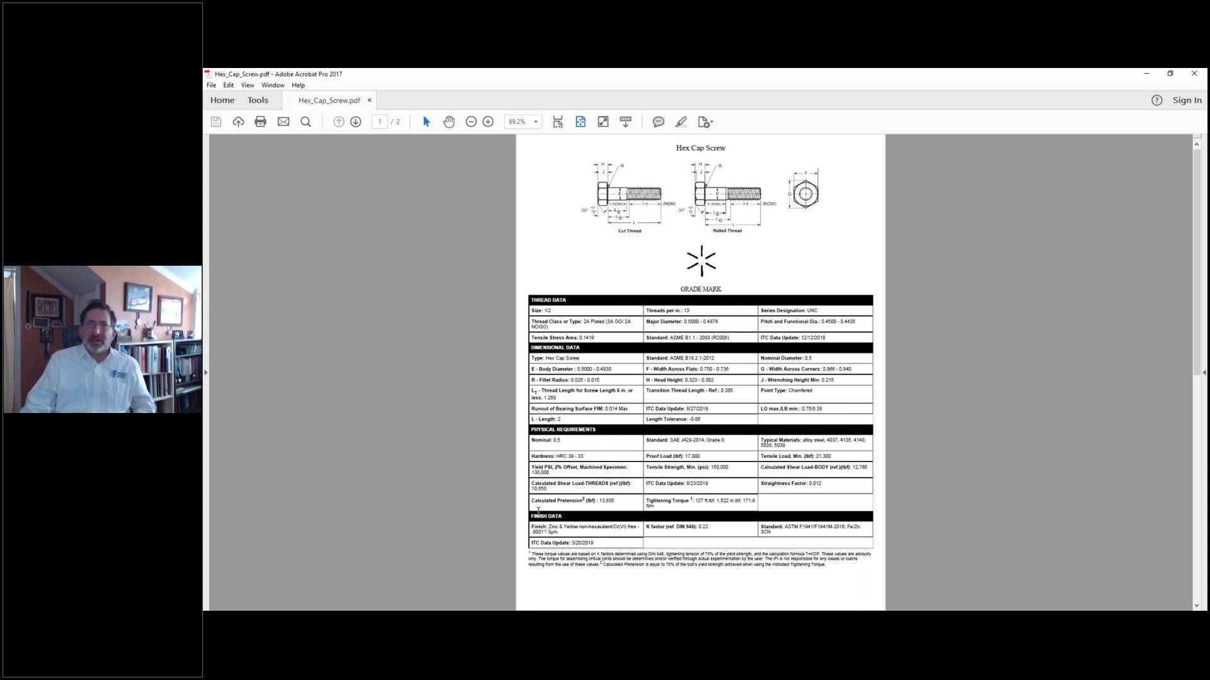
- Look through both pages of Hex_Cap_Screw.pdf and return to the first page
scroll(601, 408, "down", 3)
scroll(601, 409, "up", 3)
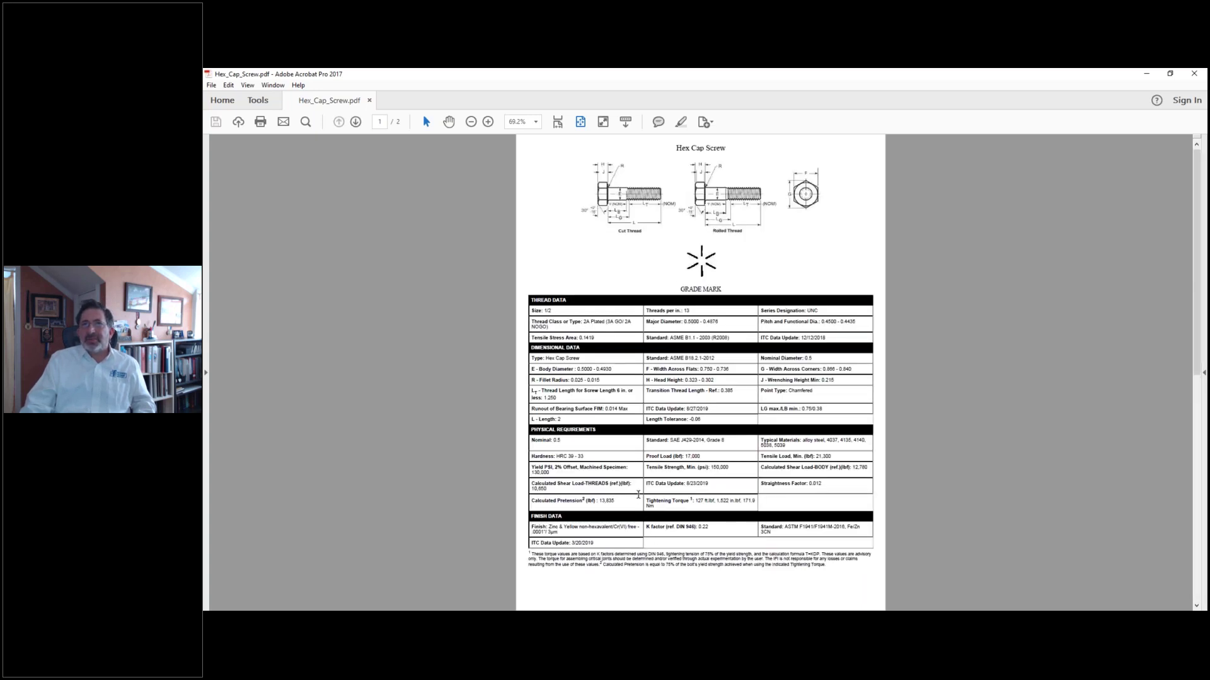
scroll(638, 494, "down", 3)
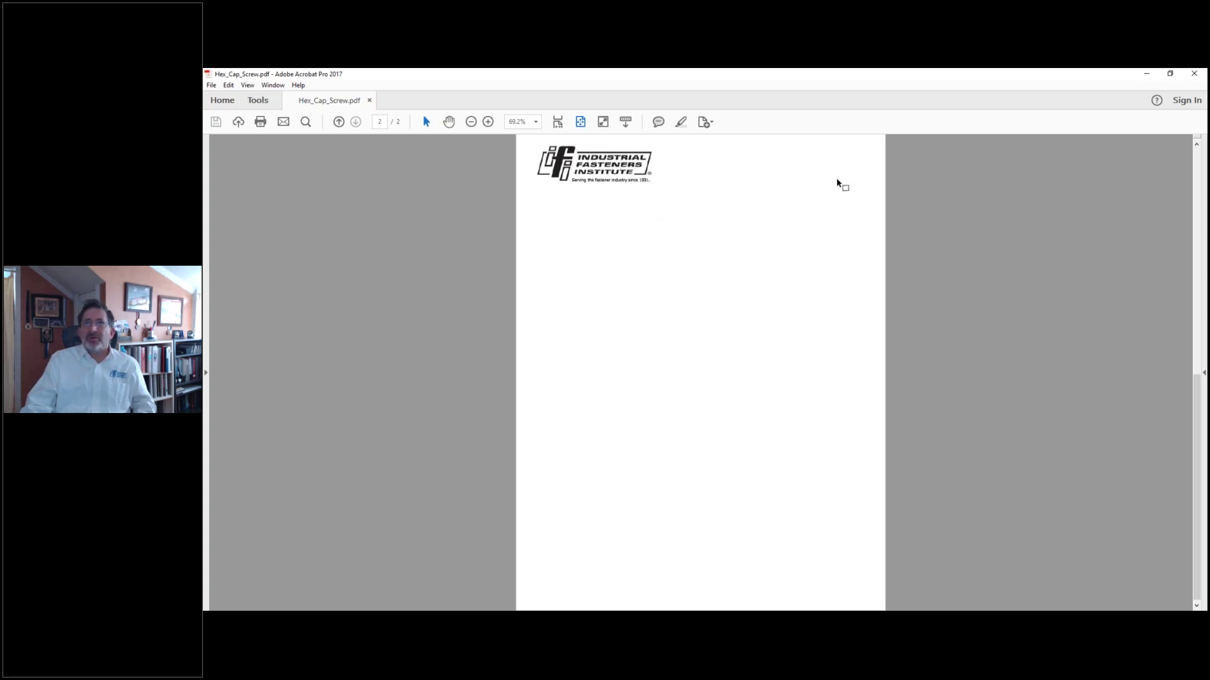
scroll(793, 170, "up", 3)
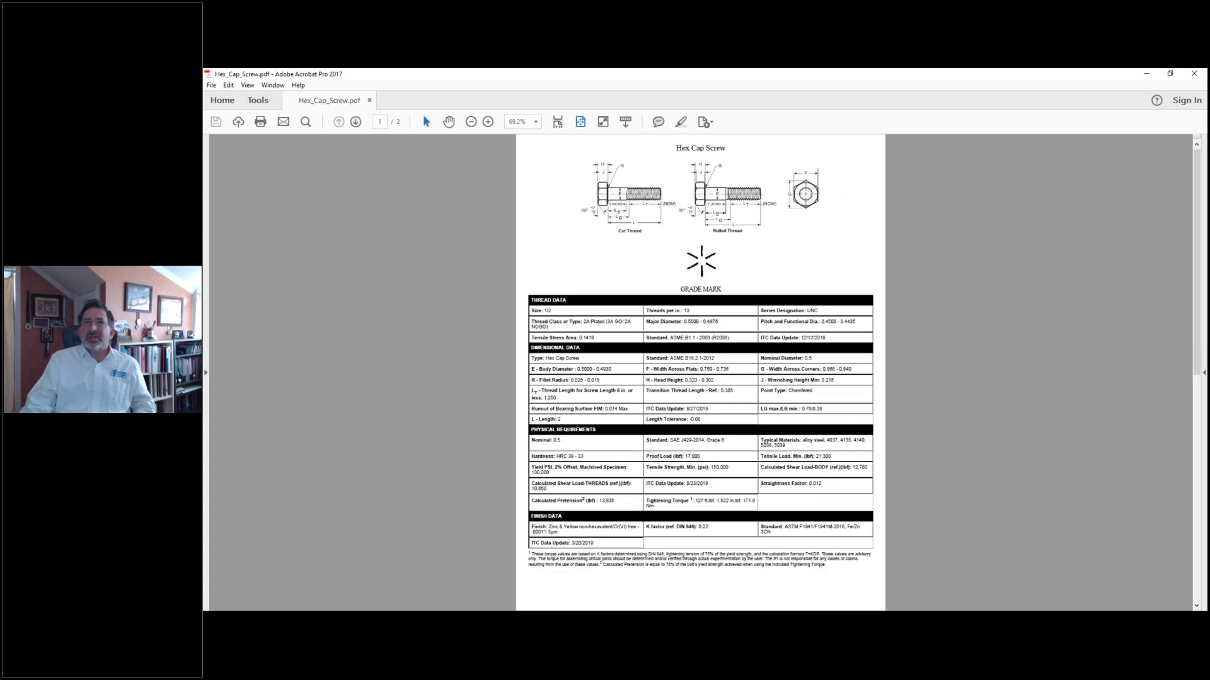
- Enlarge the PDF page and examine the drawings, grade mark, and the thread, dimensional, physical and finish data tables
key("ctrl+2")
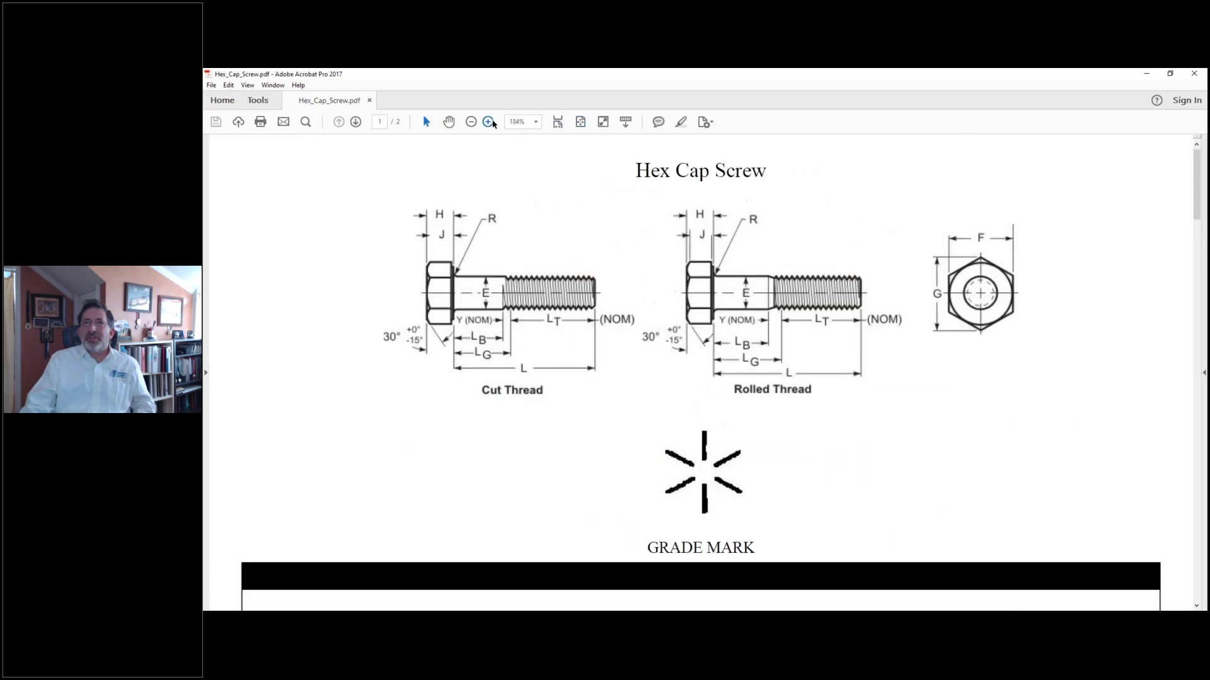
scroll(596, 252, "down", 3)
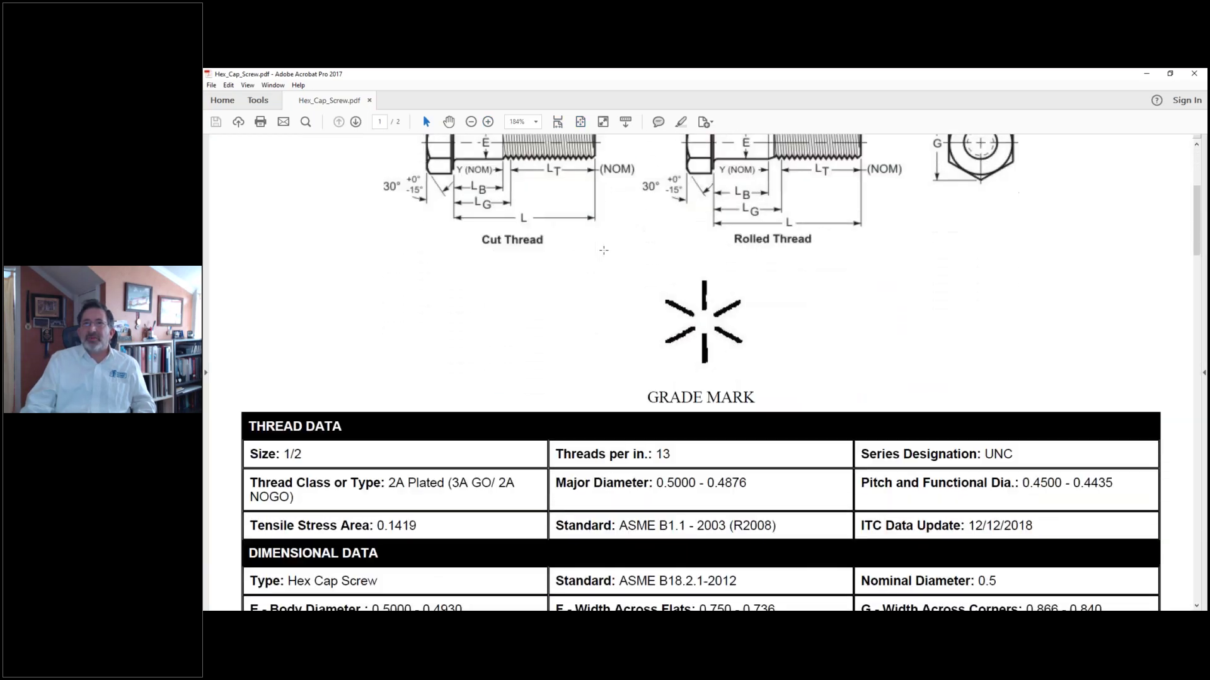
scroll(699, 371, "down", 3)
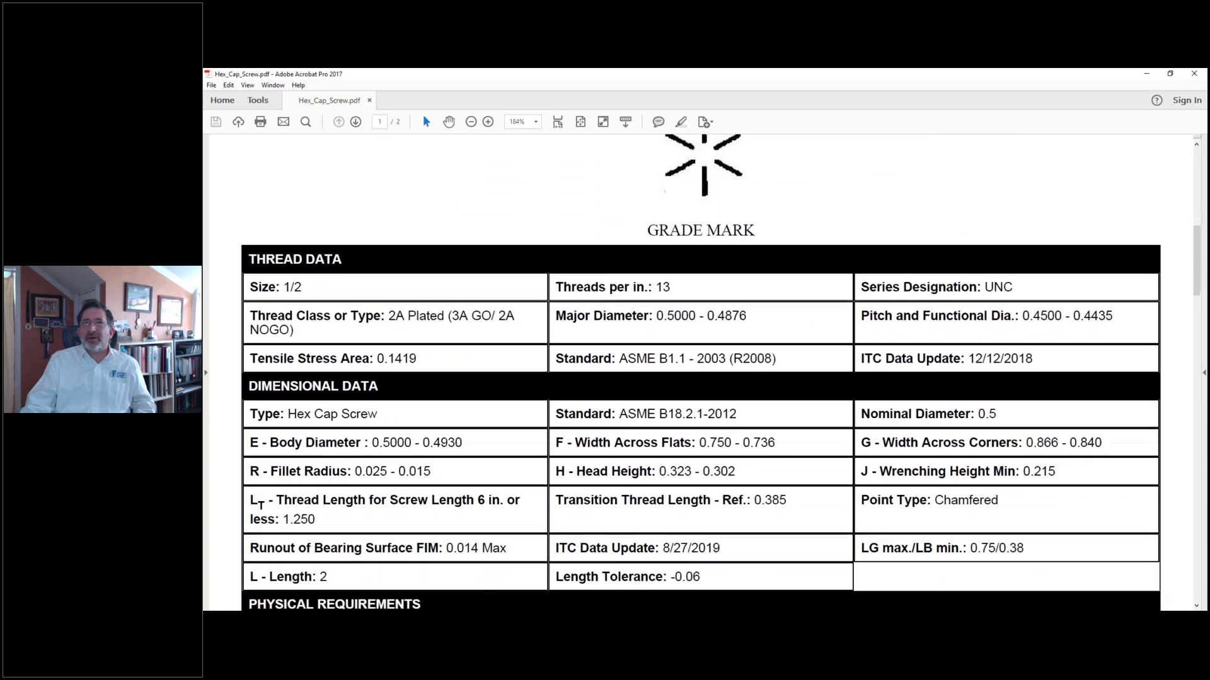
scroll(321, 187, "down", 1)
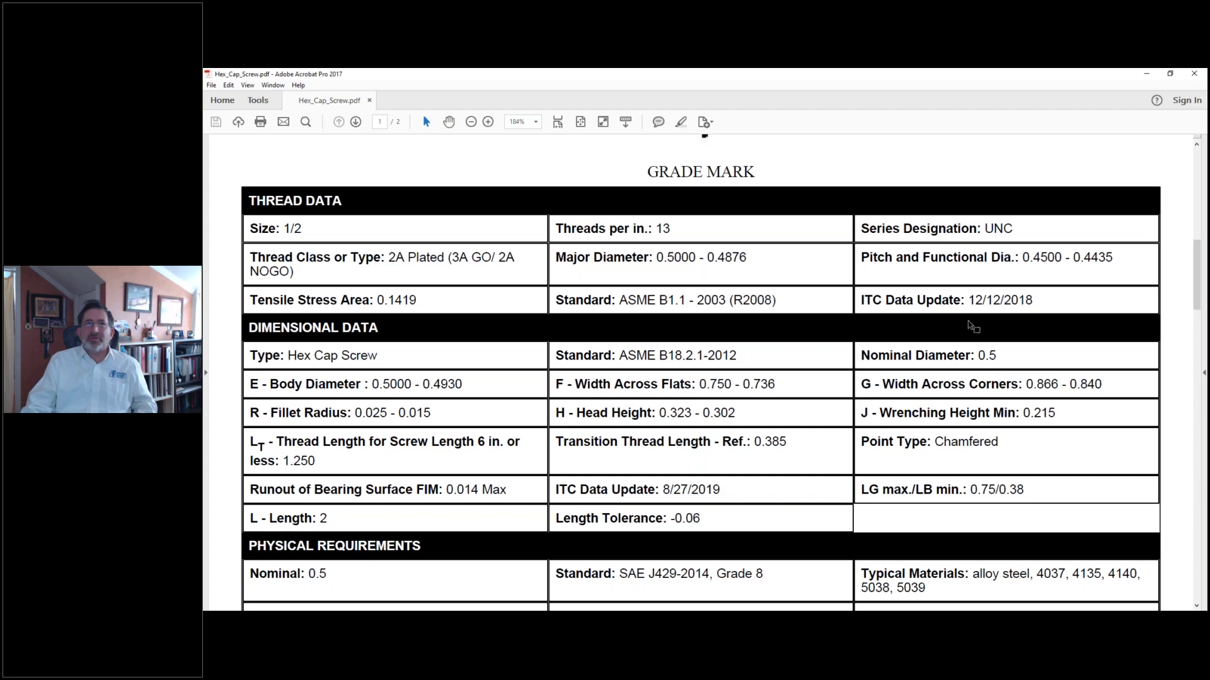
scroll(973, 327, "down", 3)
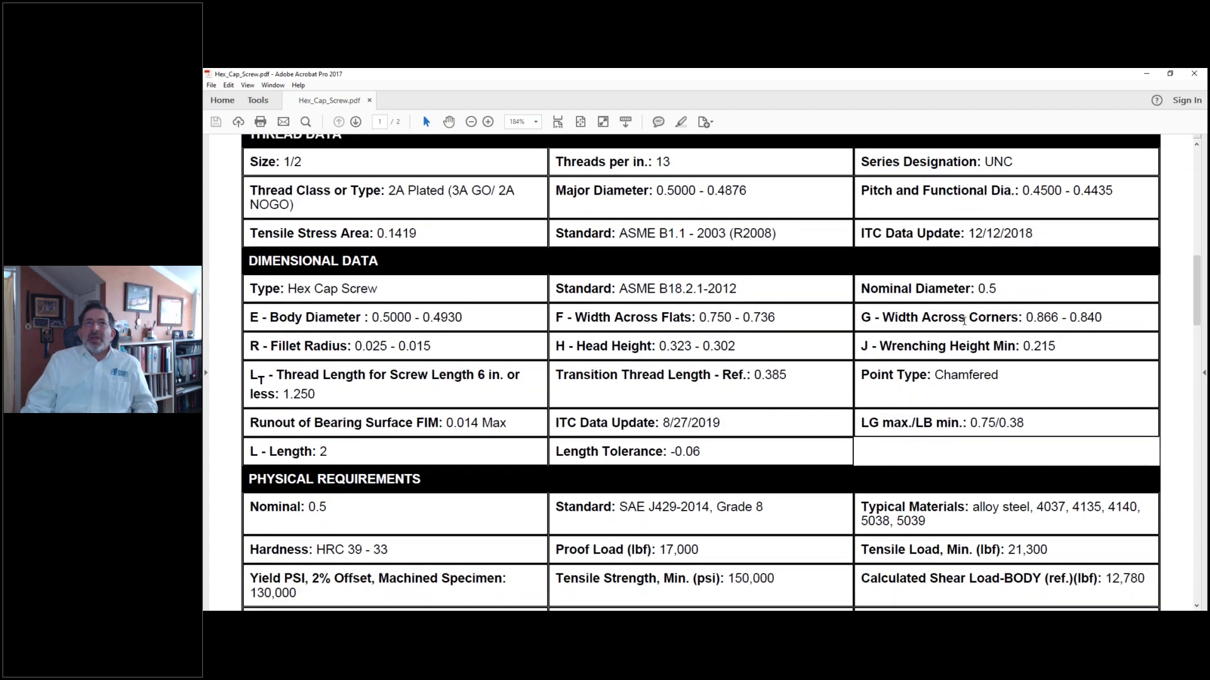
scroll(964, 321, "down", 3)
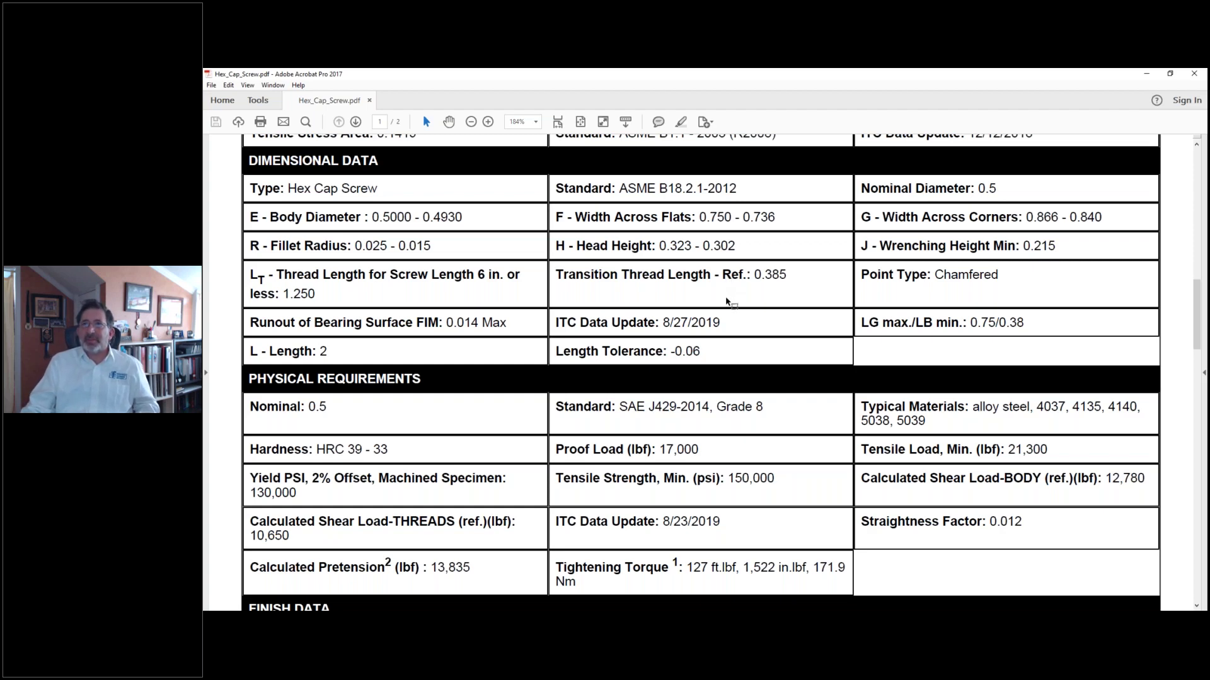
scroll(728, 302, "down", 3)
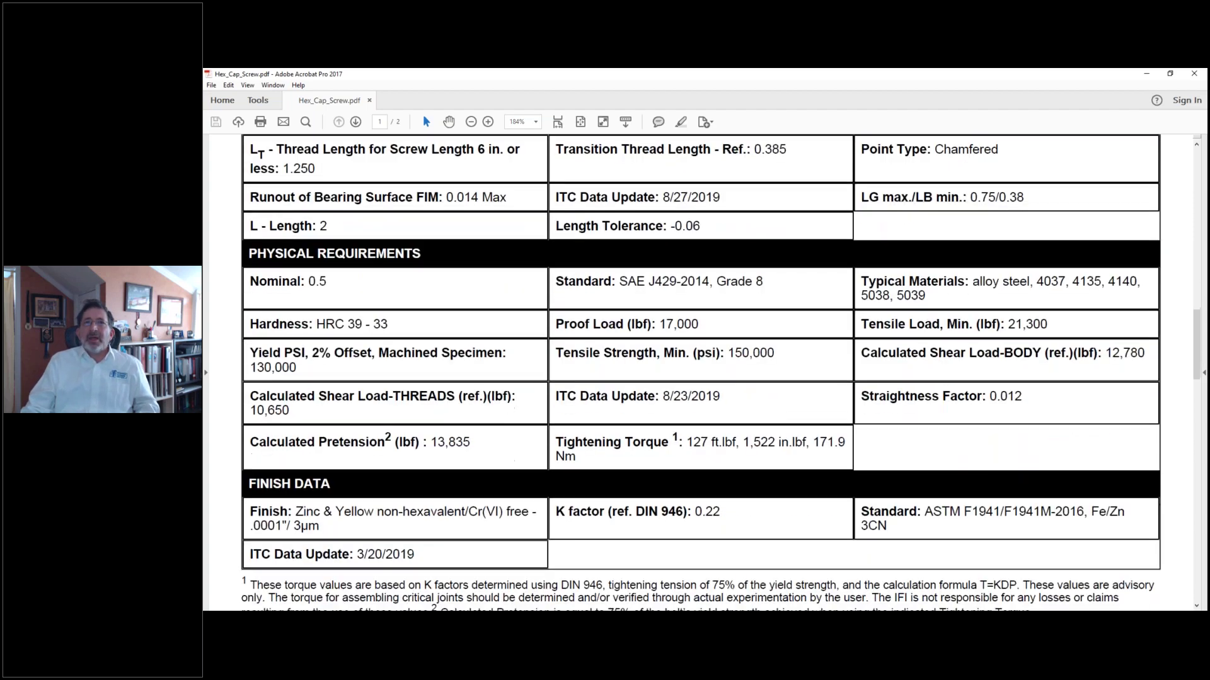
- Select the Point Type entry in the dimensional data, and examine the physical requirements, finish data and torque footnotes
scroll(939, 172, "up", 1)
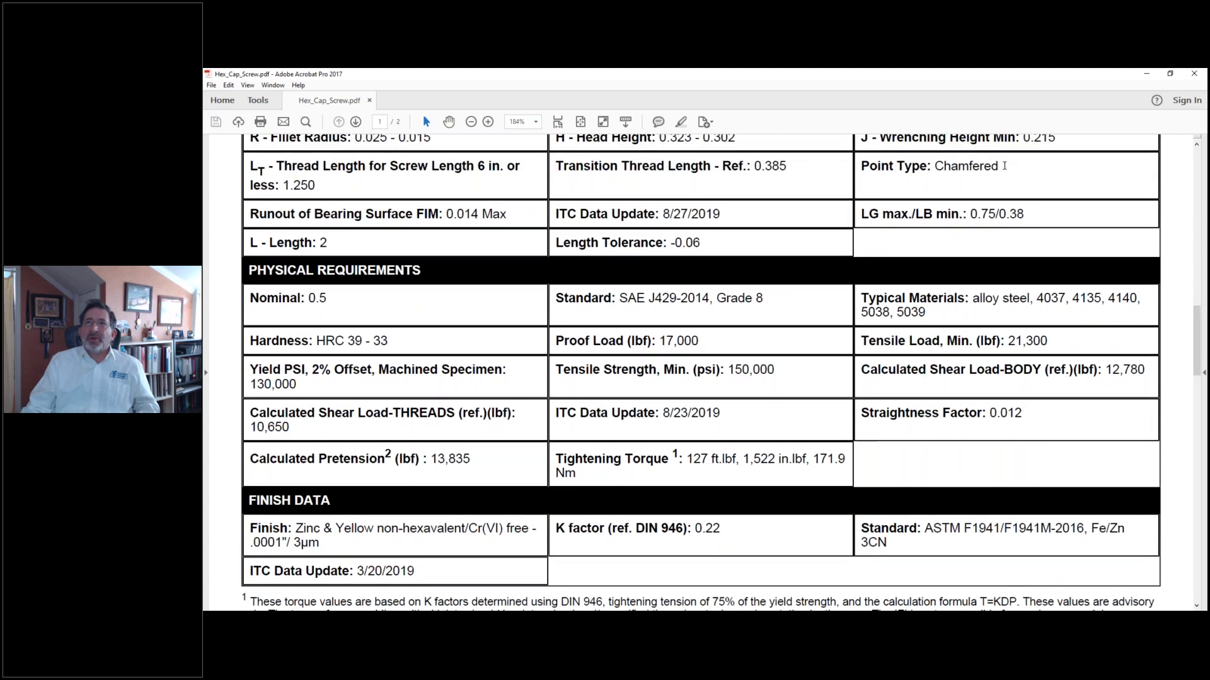
left_click_drag(1004, 165, 861, 169)
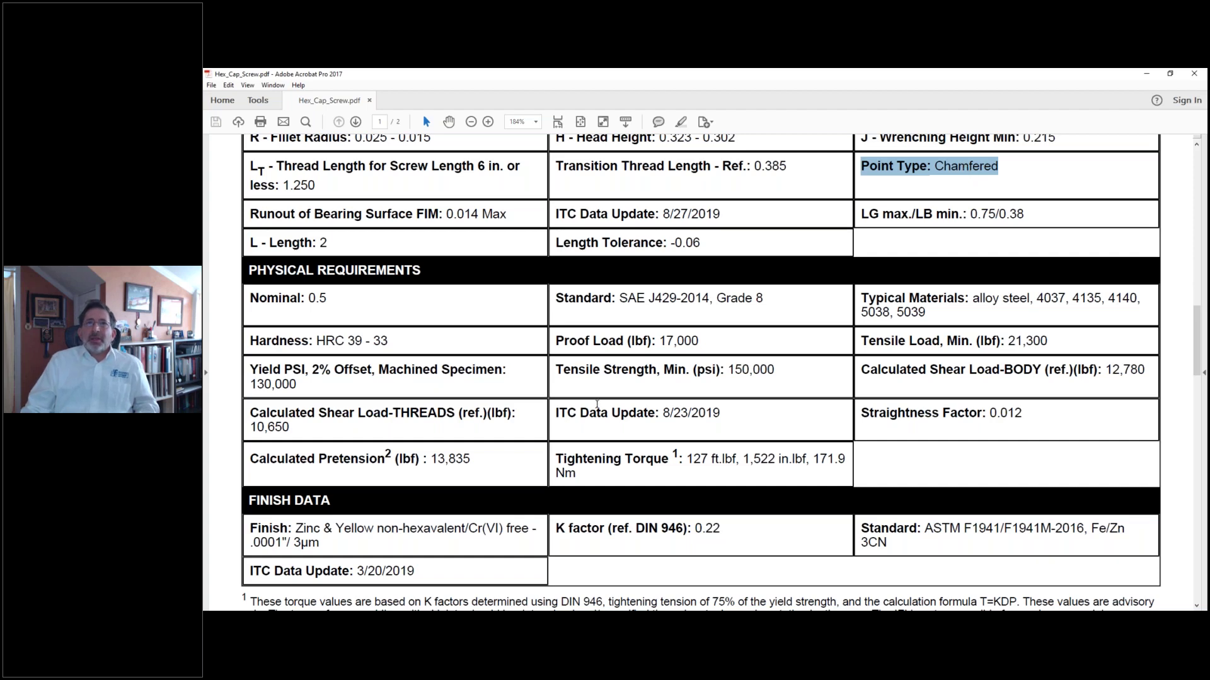
scroll(597, 404, "down", 4)
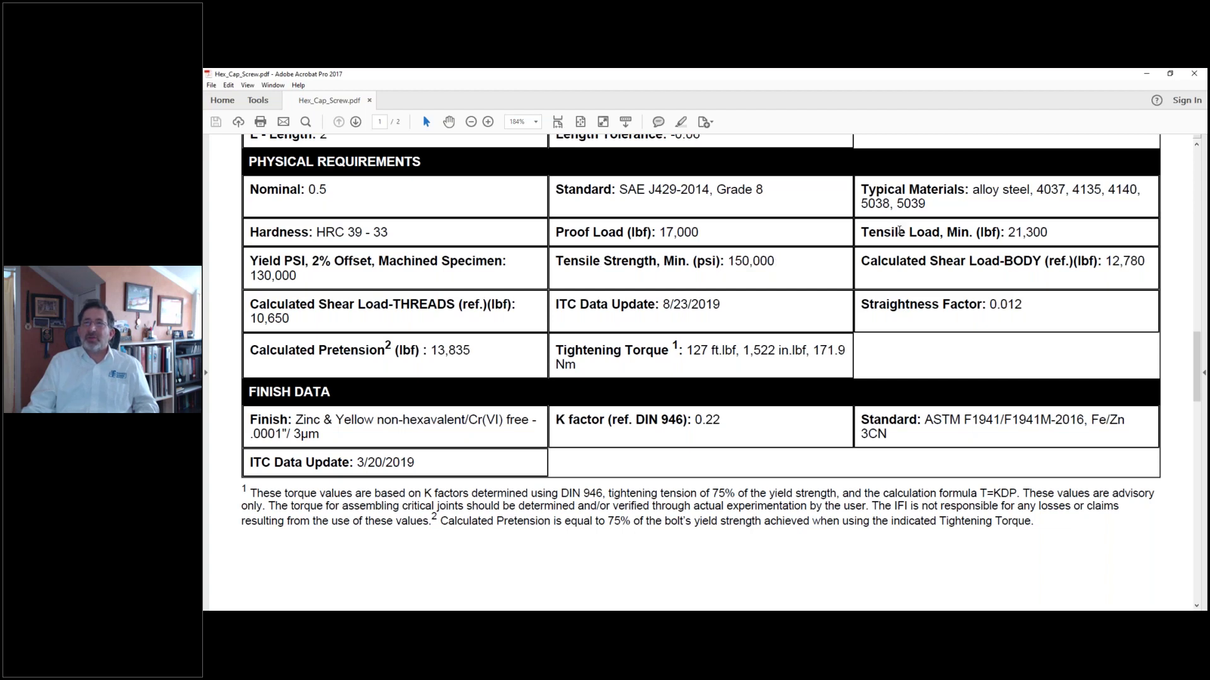
- Highlight the minimum tensile load entry and the proof load value, and examine the remaining physical requirements
left_click_drag(872, 232, 1047, 233)
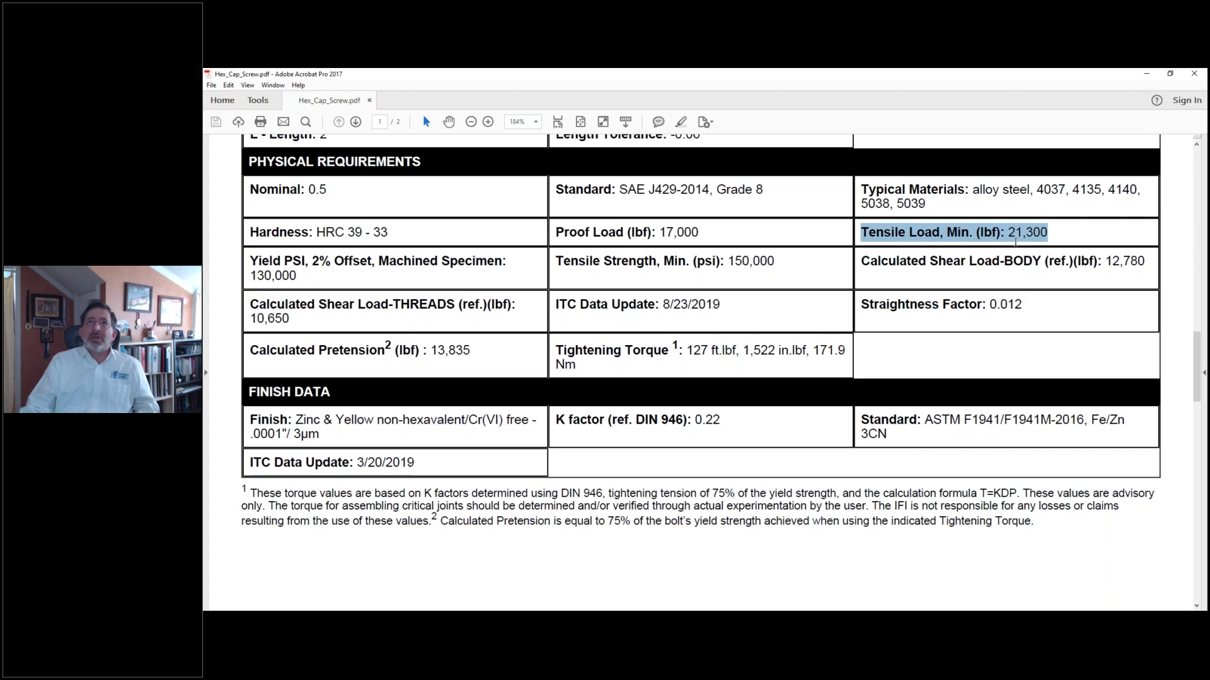
left_click_drag(659, 232, 700, 232)
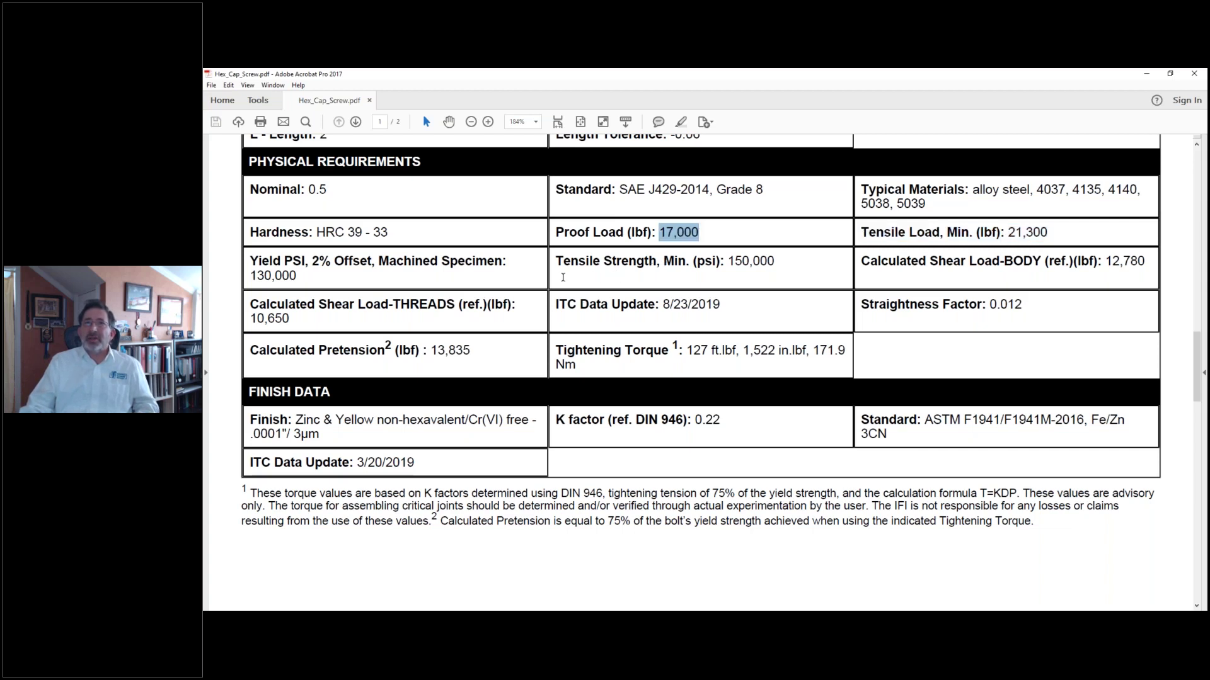
scroll(477, 296, "down", 1)
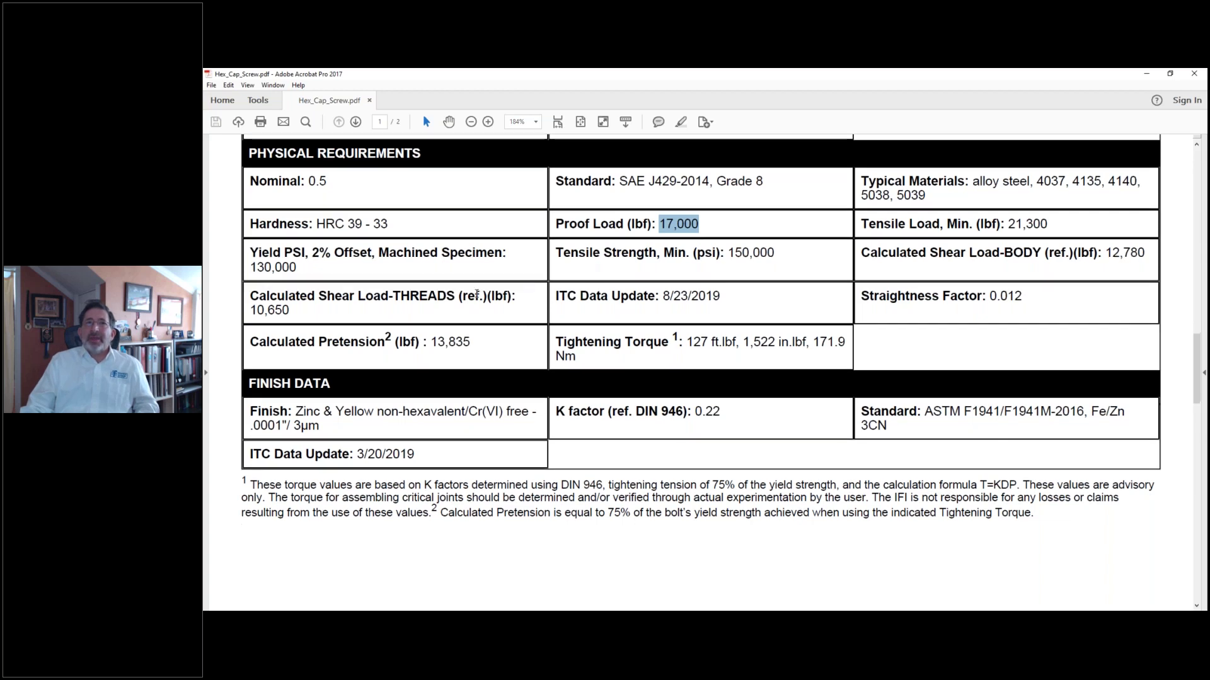
scroll(477, 295, "down", 1)
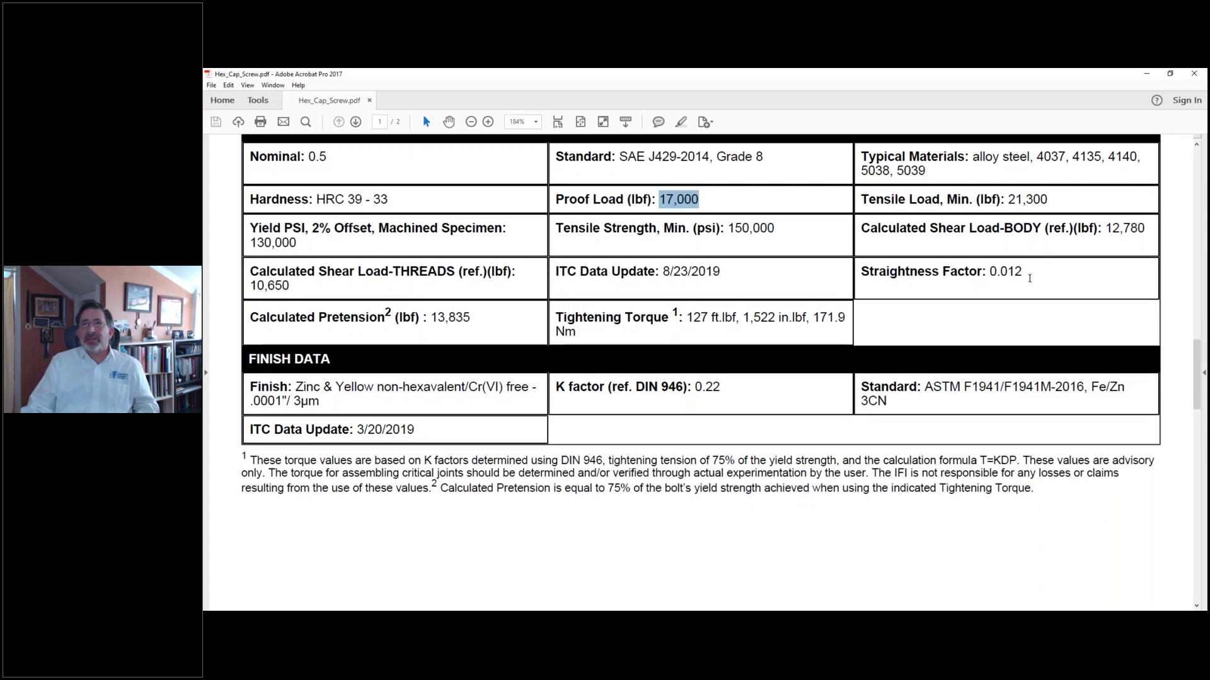
scroll(1024, 304, "down", 2)
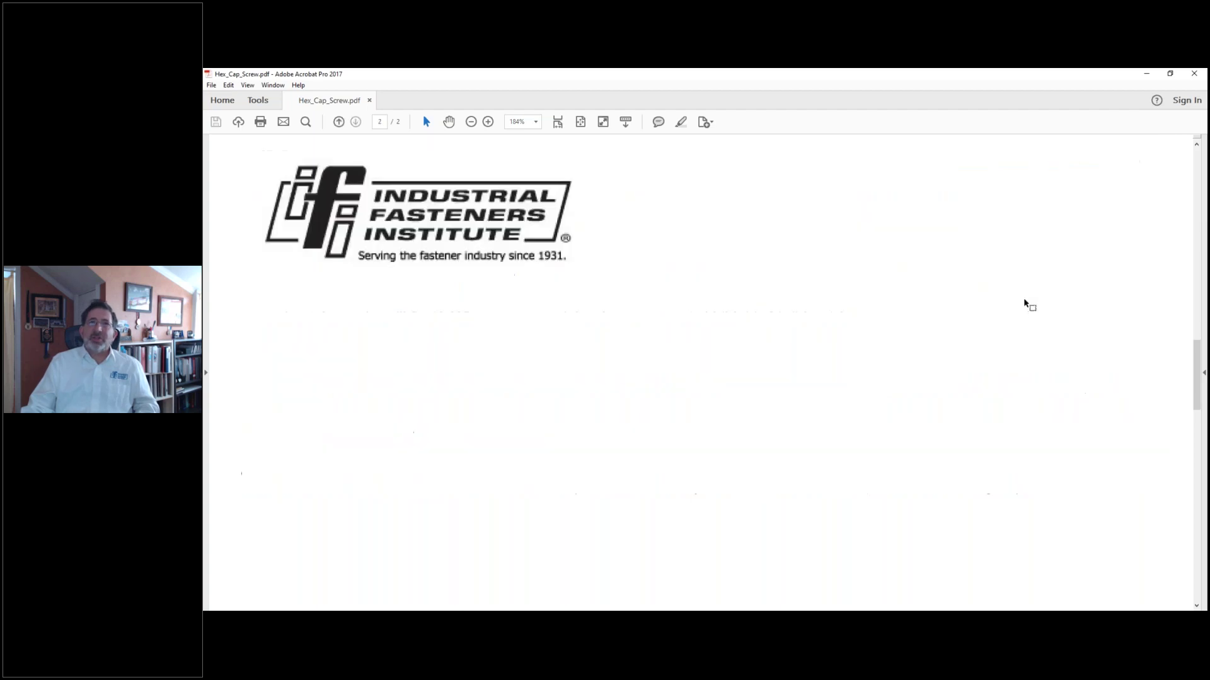
scroll(1025, 304, "up", 2)
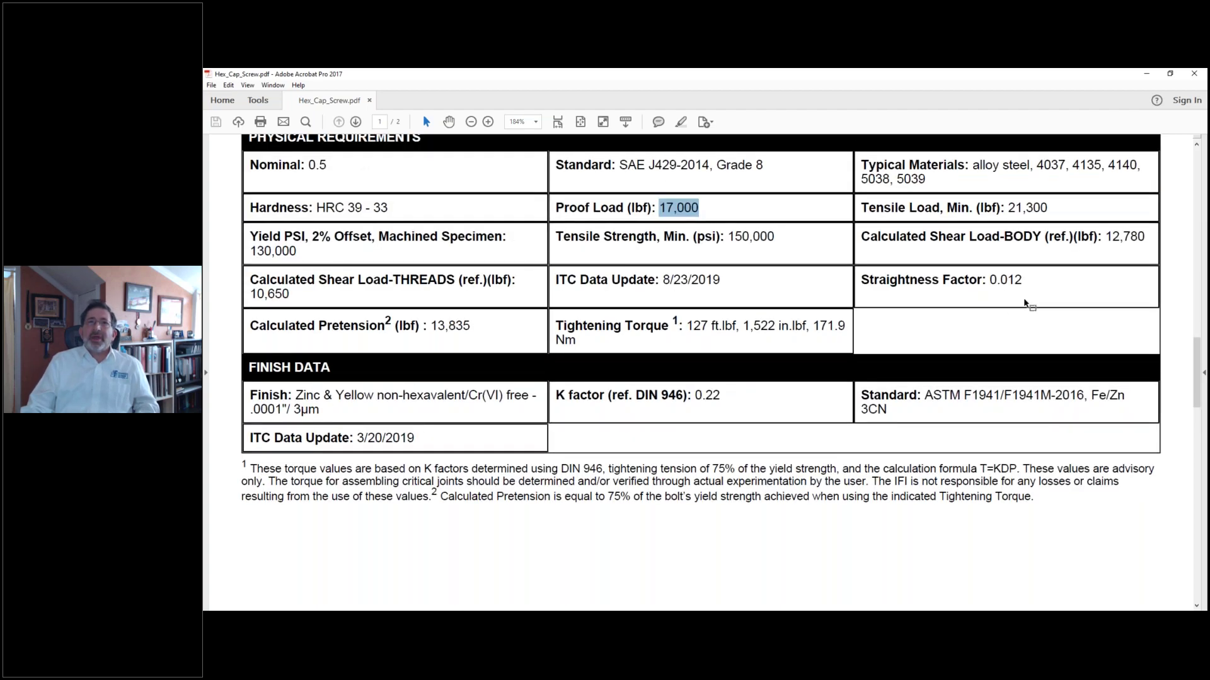
scroll(482, 352, "down", 1)
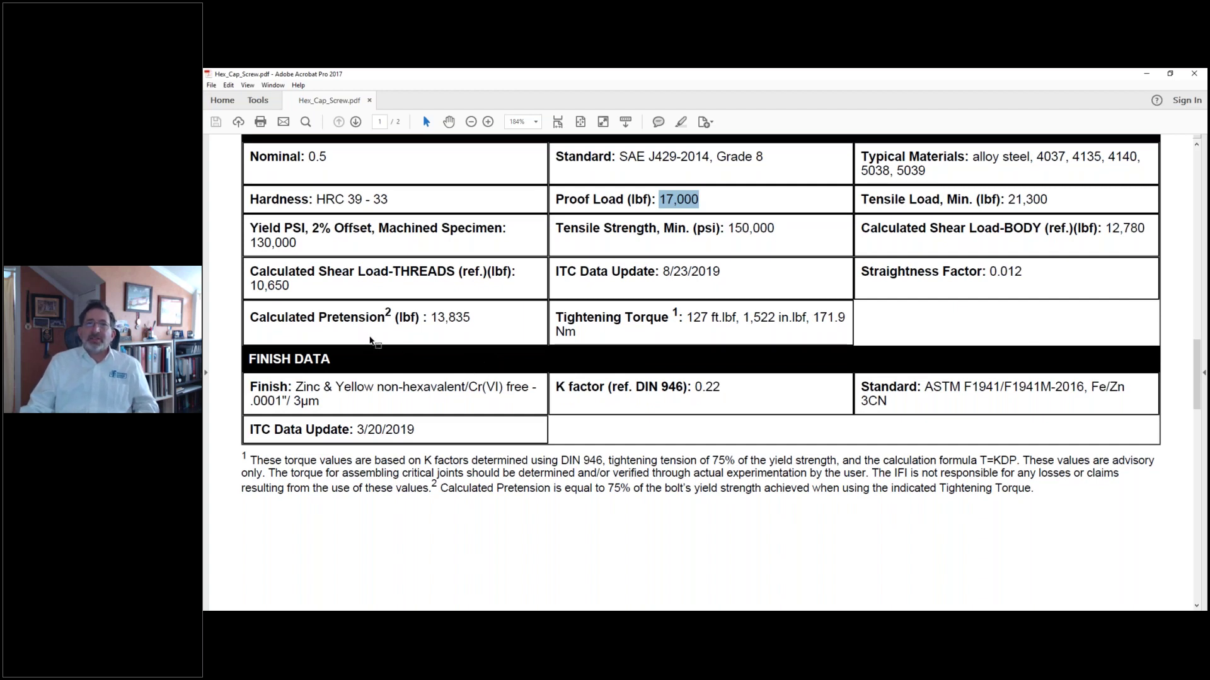
- Highlight the calculated pretension, K factor, tightening torque and finish standard in turn to review the torque and finish data
left_click_drag(400, 318, 471, 320)
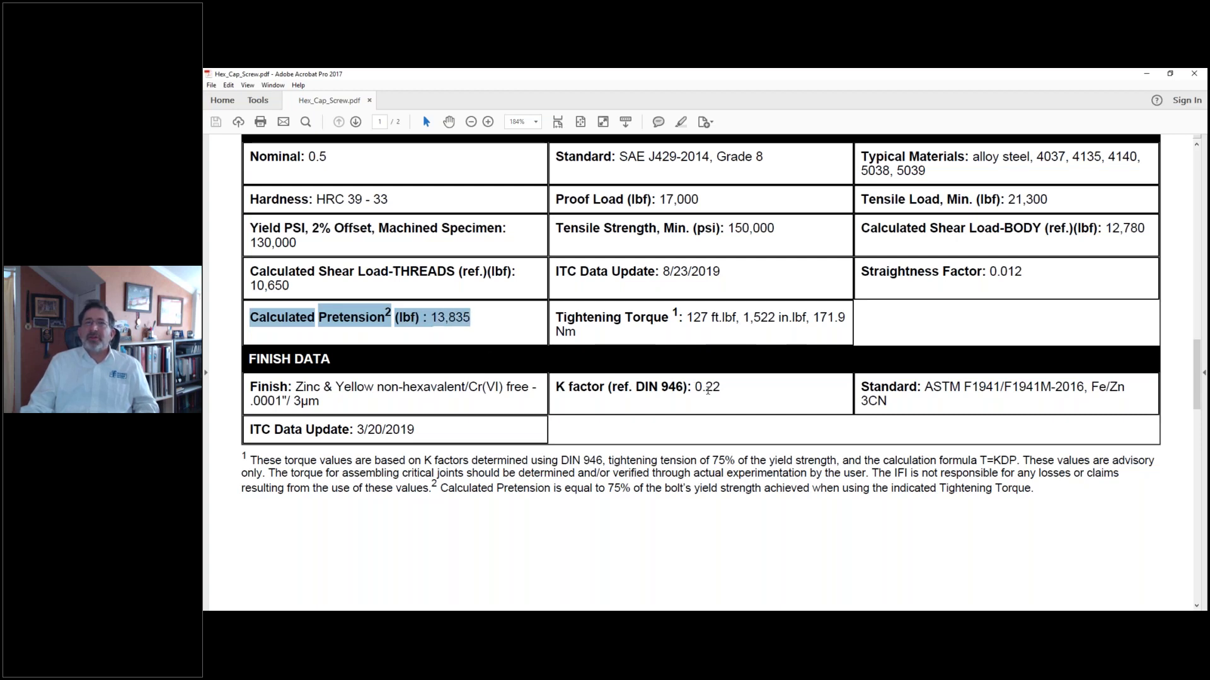
left_click_drag(724, 389, 693, 391)
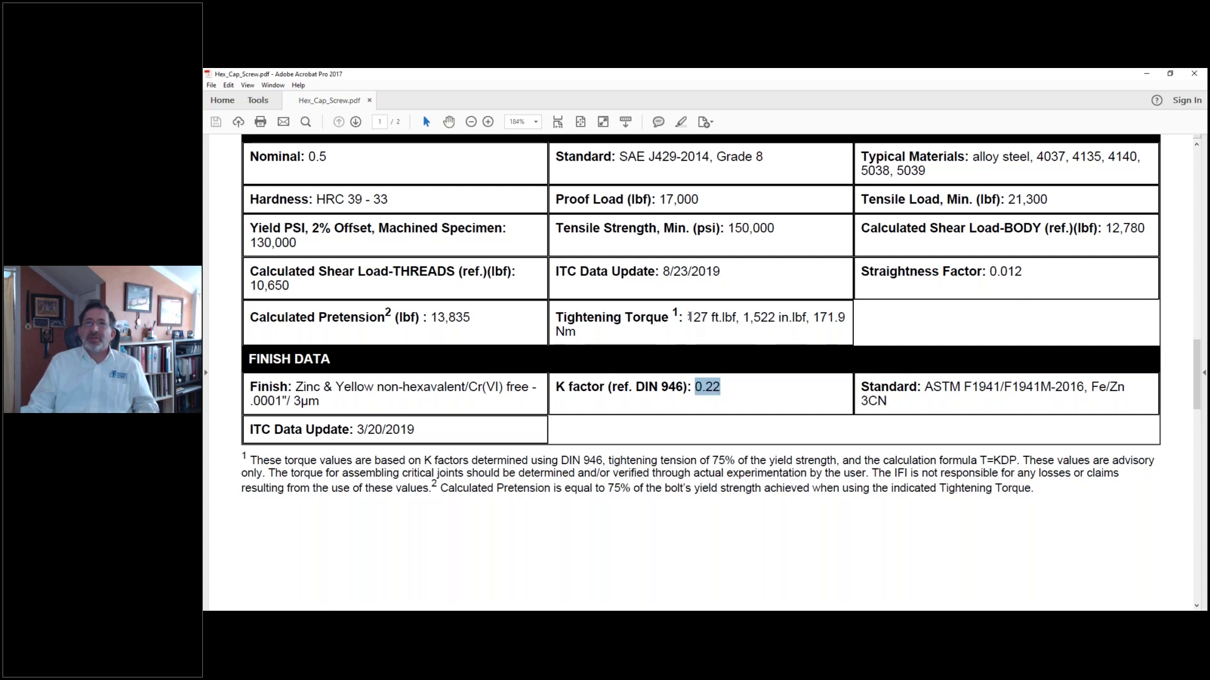
left_click_drag(709, 317, 694, 317)
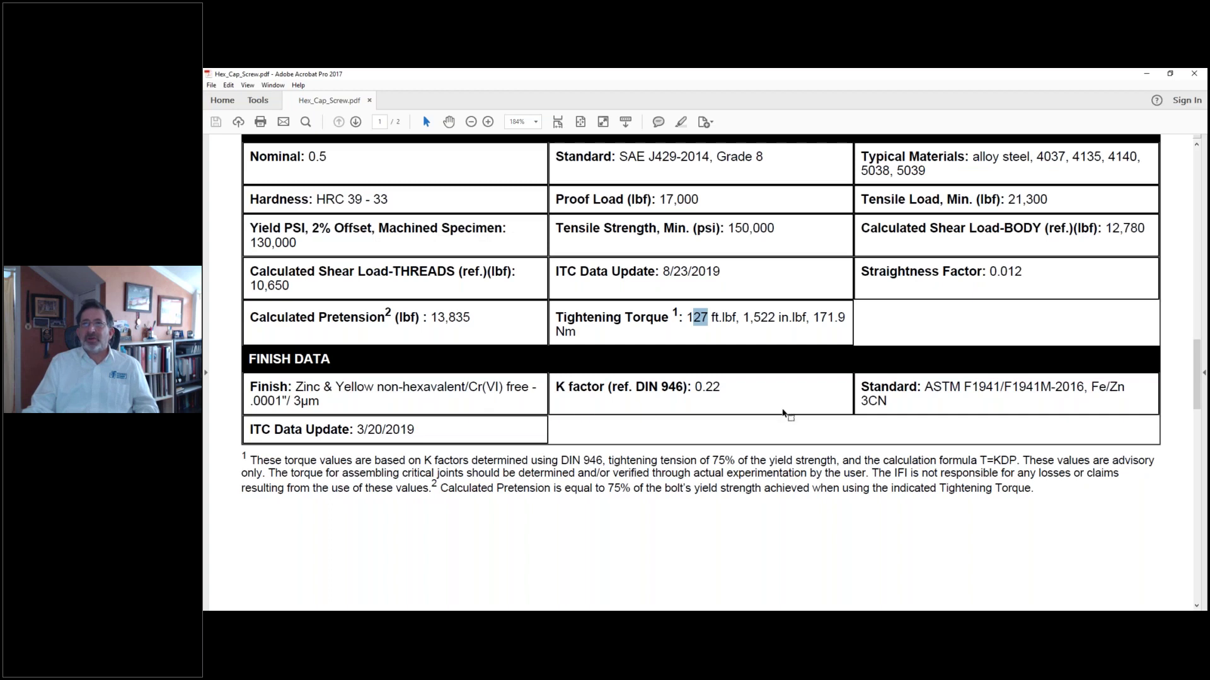
left_click_drag(925, 392, 960, 411)
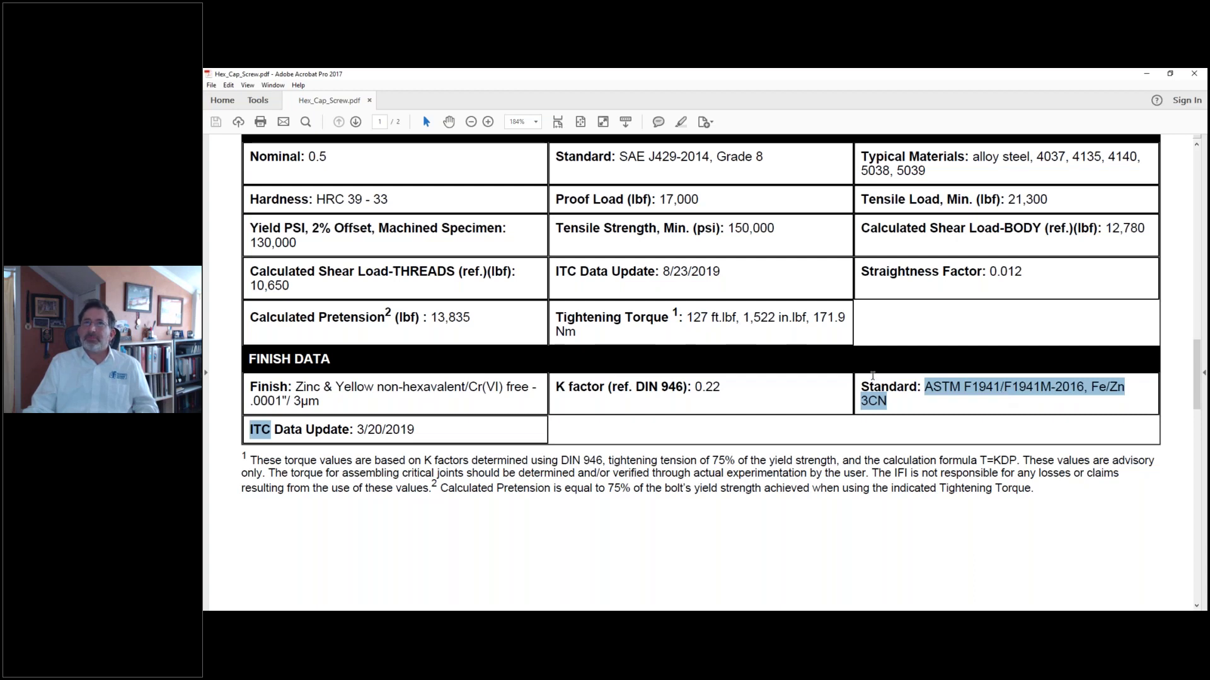
scroll(1071, 342, "up", 2)
scroll(1072, 342, "up", 2)
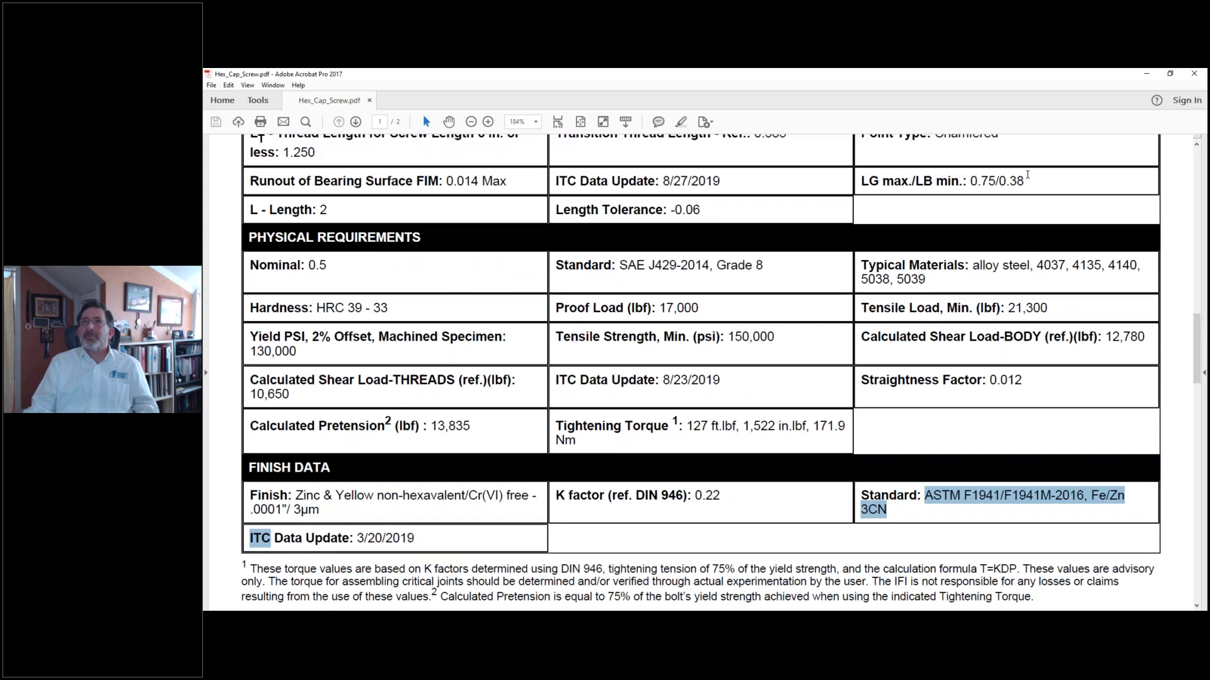
- Switch to the browser and open the inch Socket Products list from the Technology Connection page to look through its fastener types
key("alt+Tab")
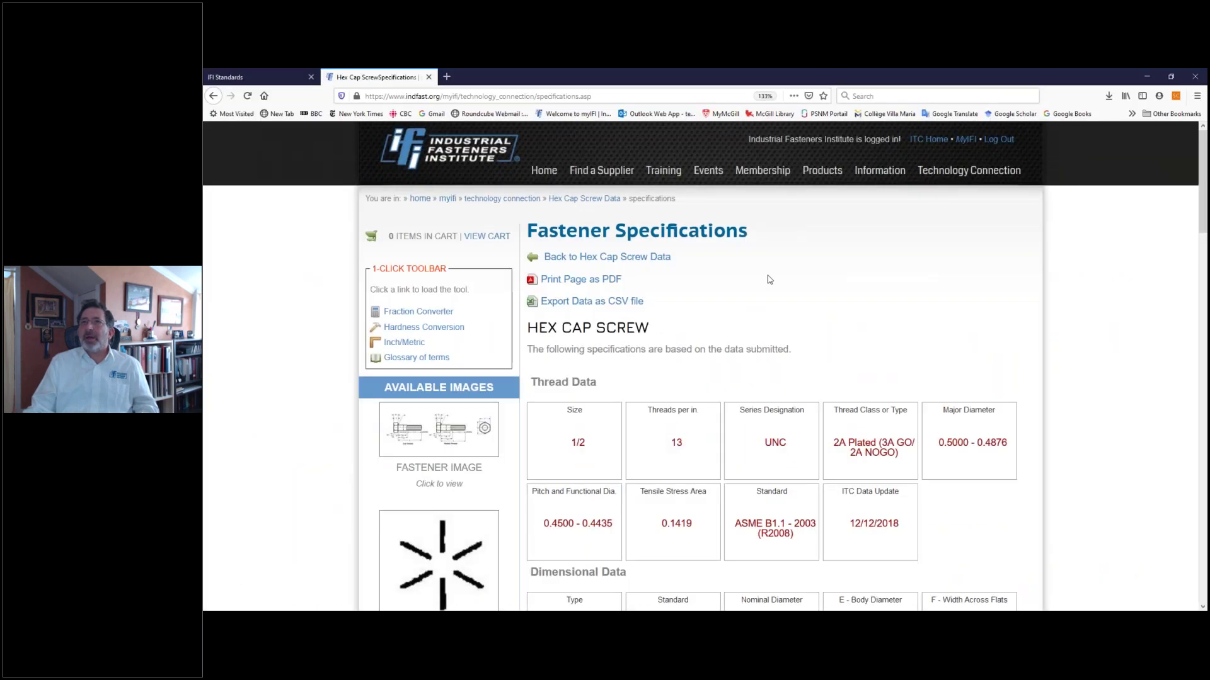
left_click(507, 200)
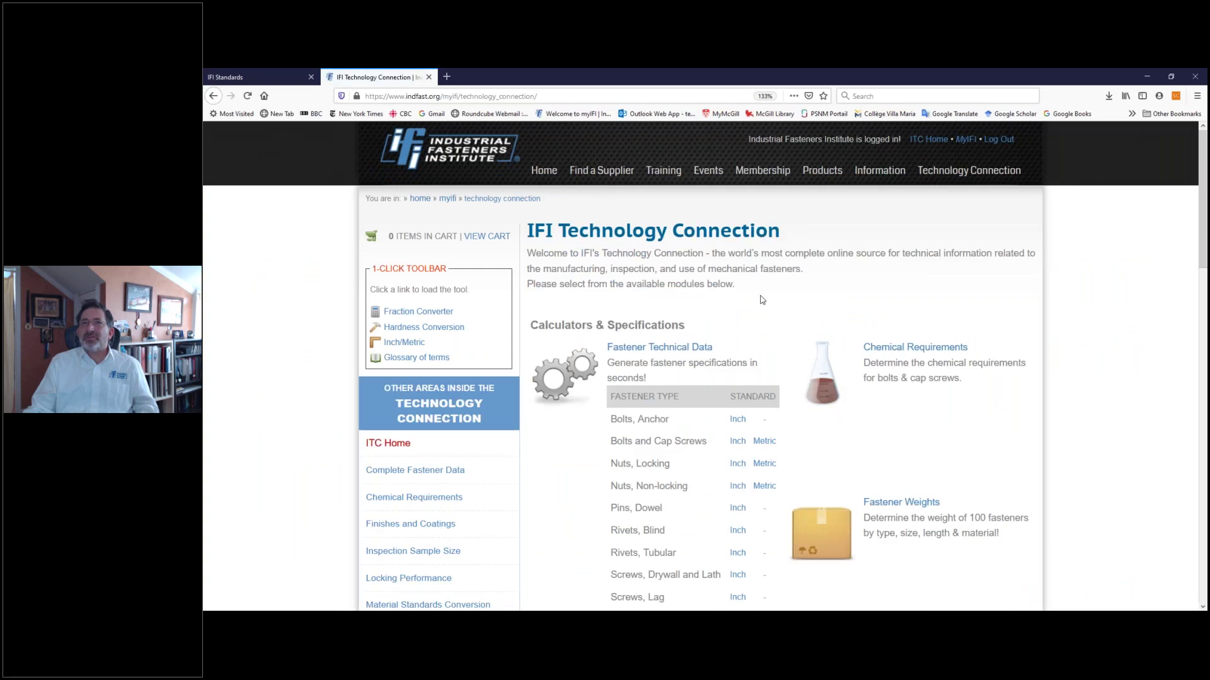
scroll(762, 298, "down", 4)
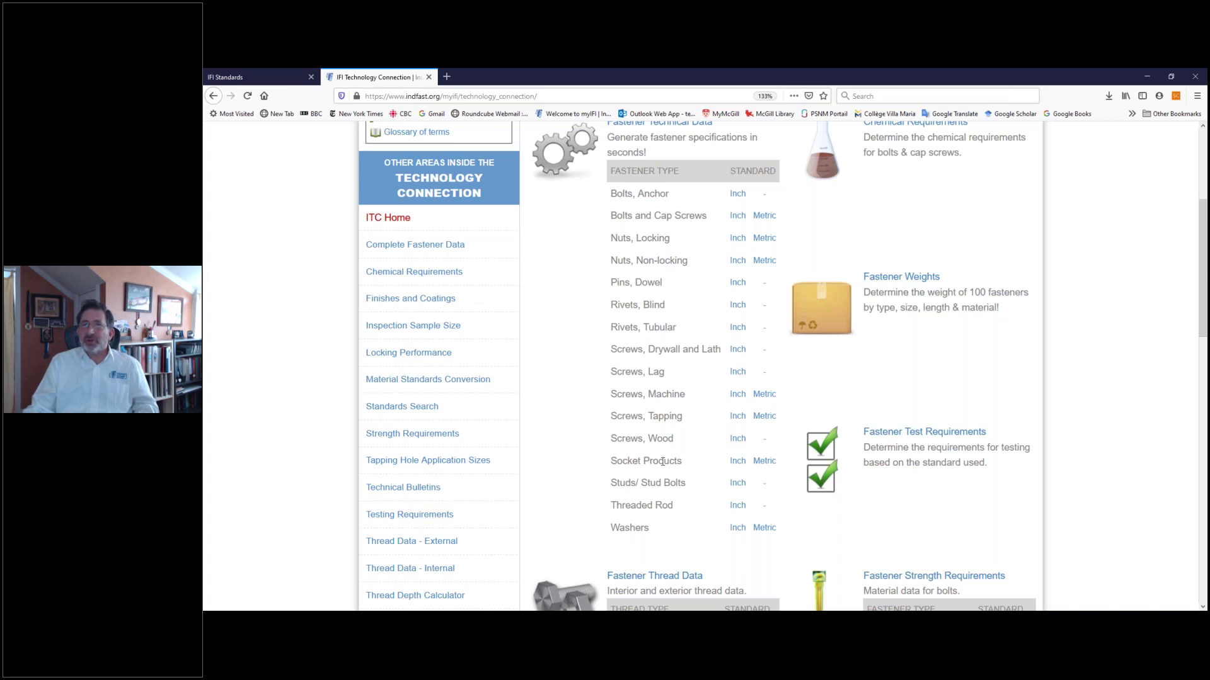
left_click(735, 462)
scroll(704, 413, "down", 3)
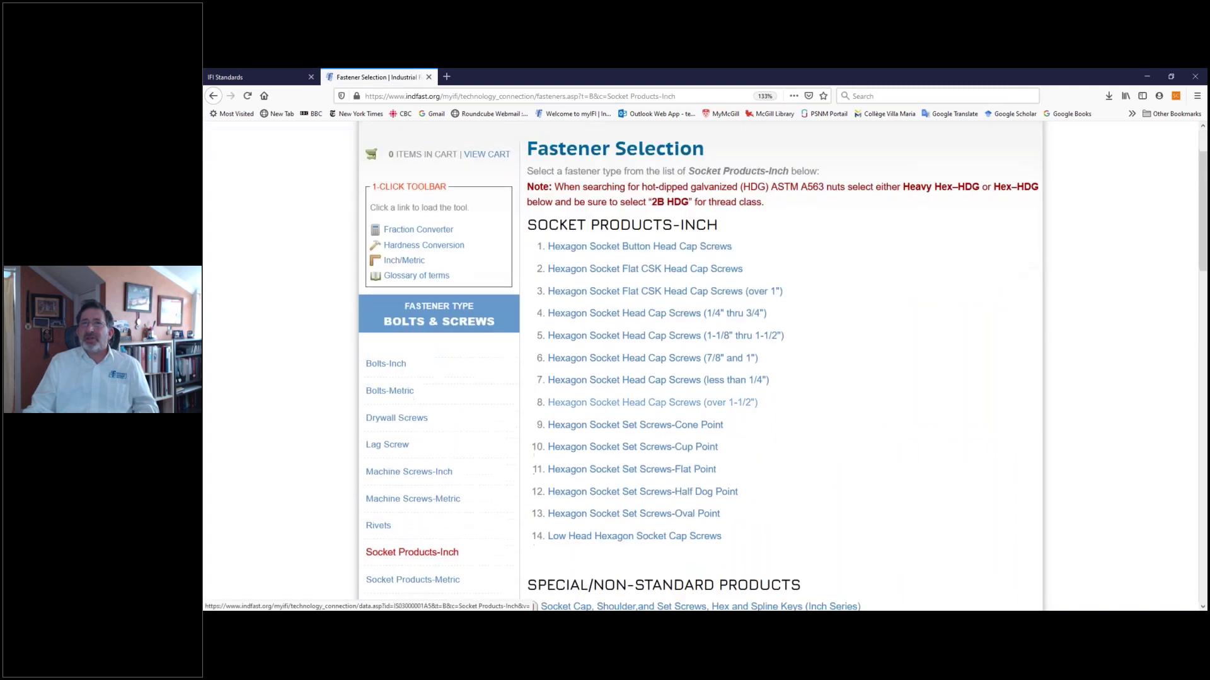
scroll(704, 412, "up", 2)
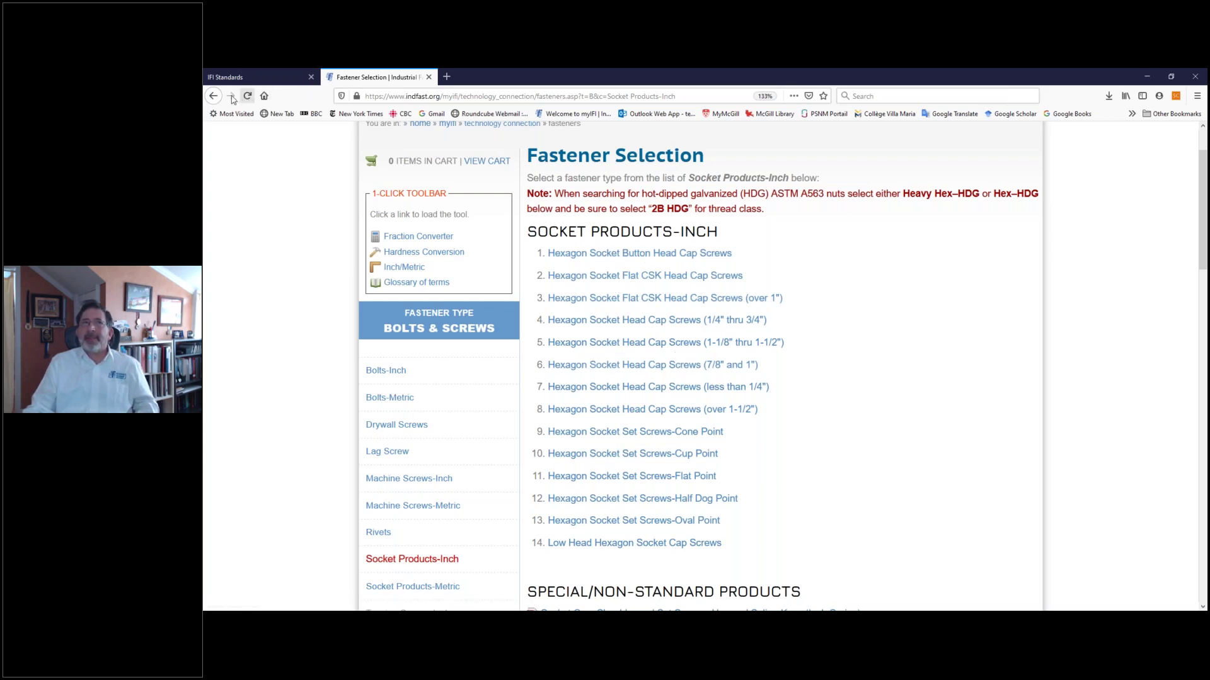
scroll(724, 334, "down", 3)
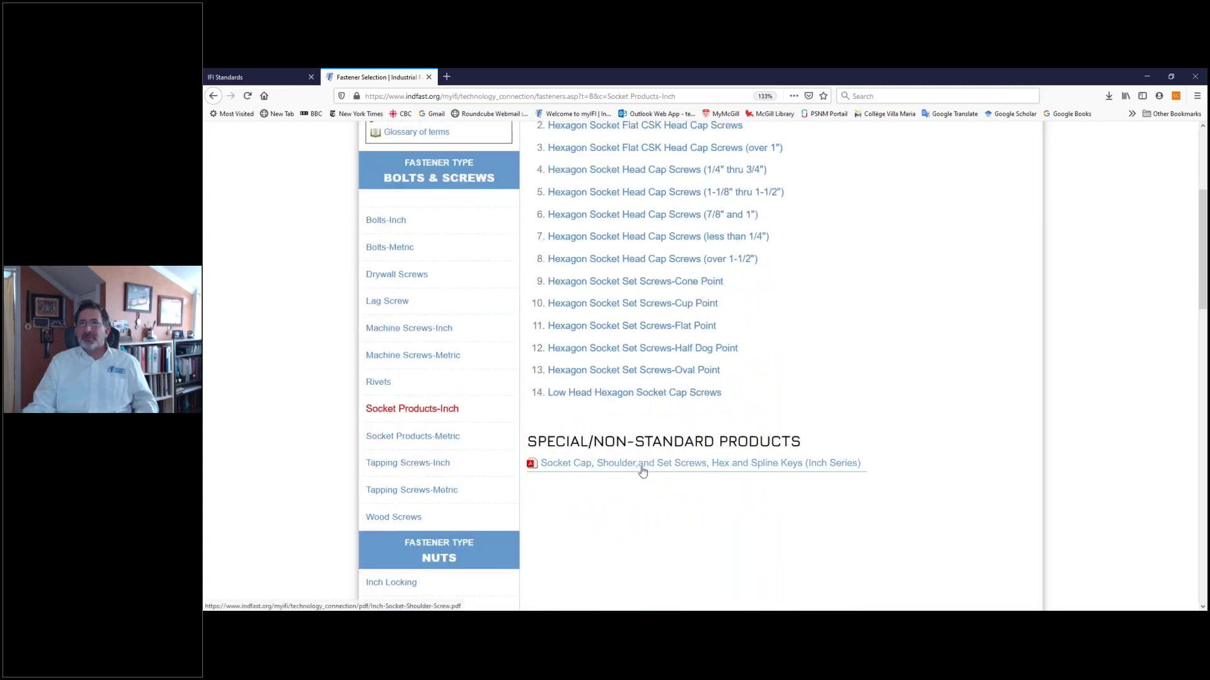
- Download and view the special-products PDF on socket cap, shoulder and set screws, hex and spline keys (inch series), and close Acrobat
left_click(771, 465)
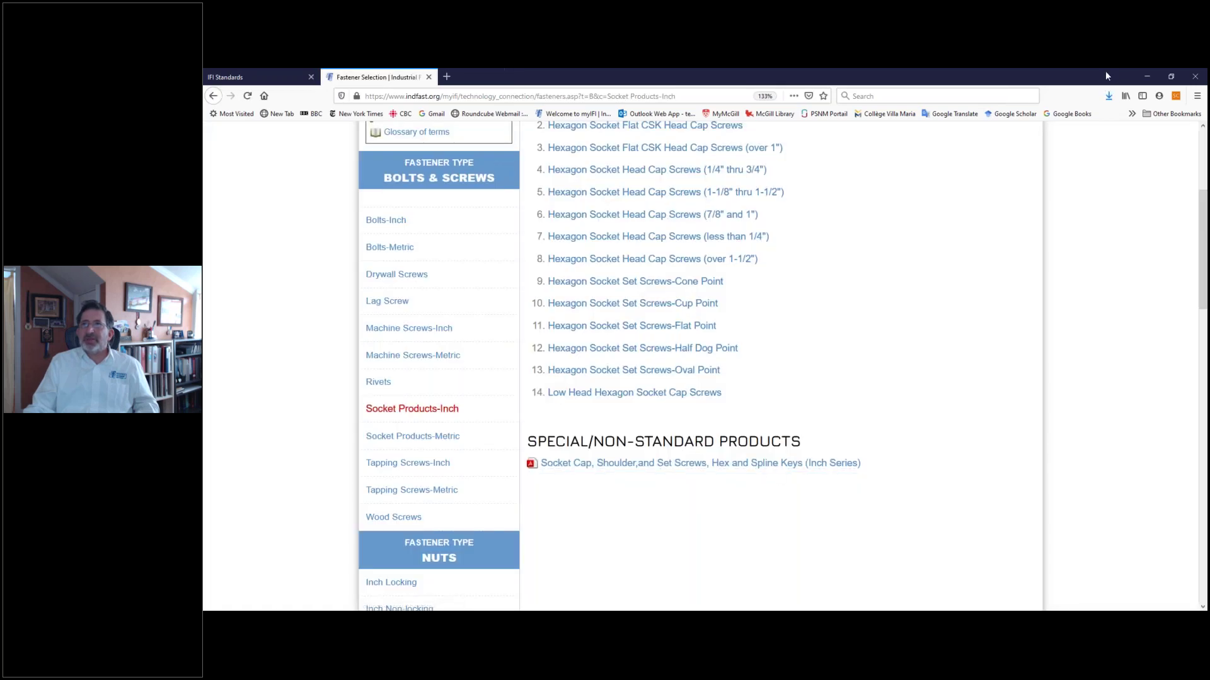
left_click(1108, 96)
left_click(961, 112)
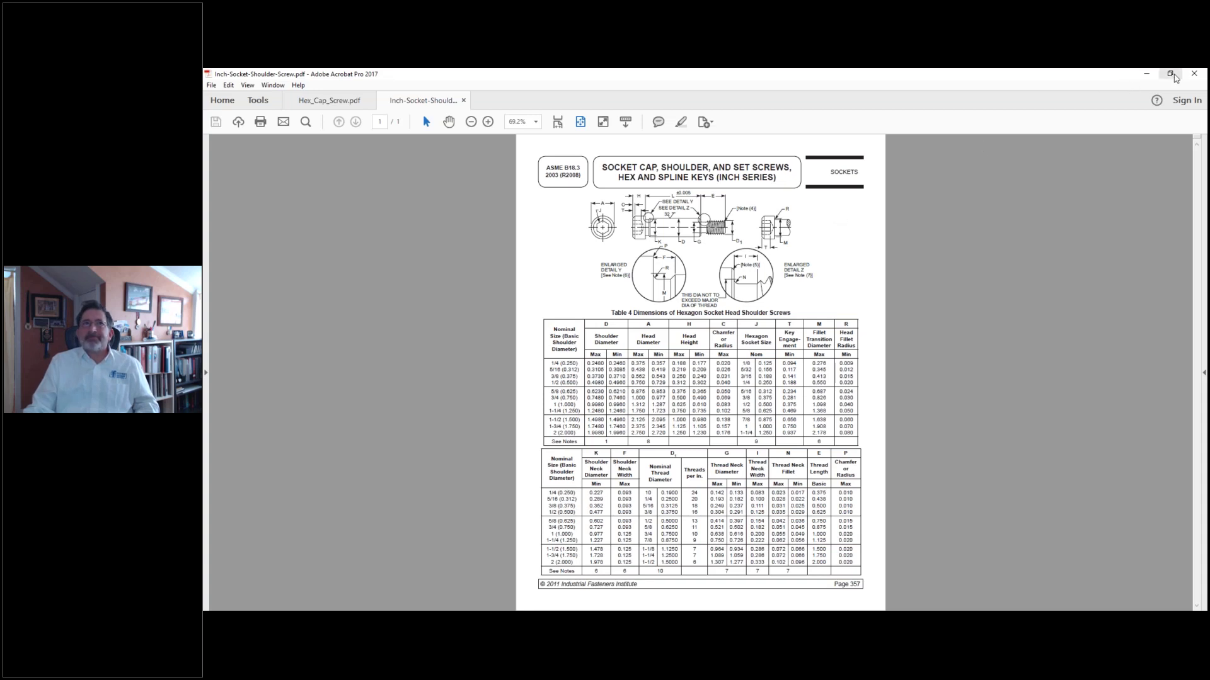
left_click(1194, 73)
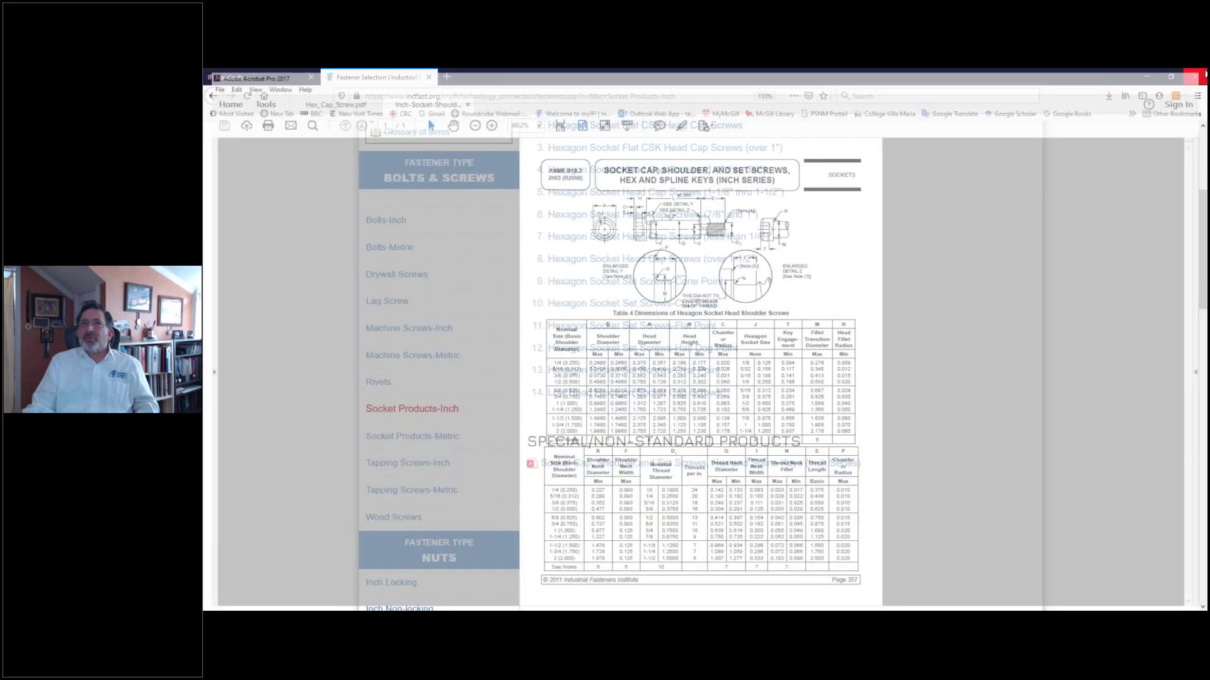
- Return to the Technology Connection page and open the Fastener Weights calculator
scroll(546, 175, "up", 3)
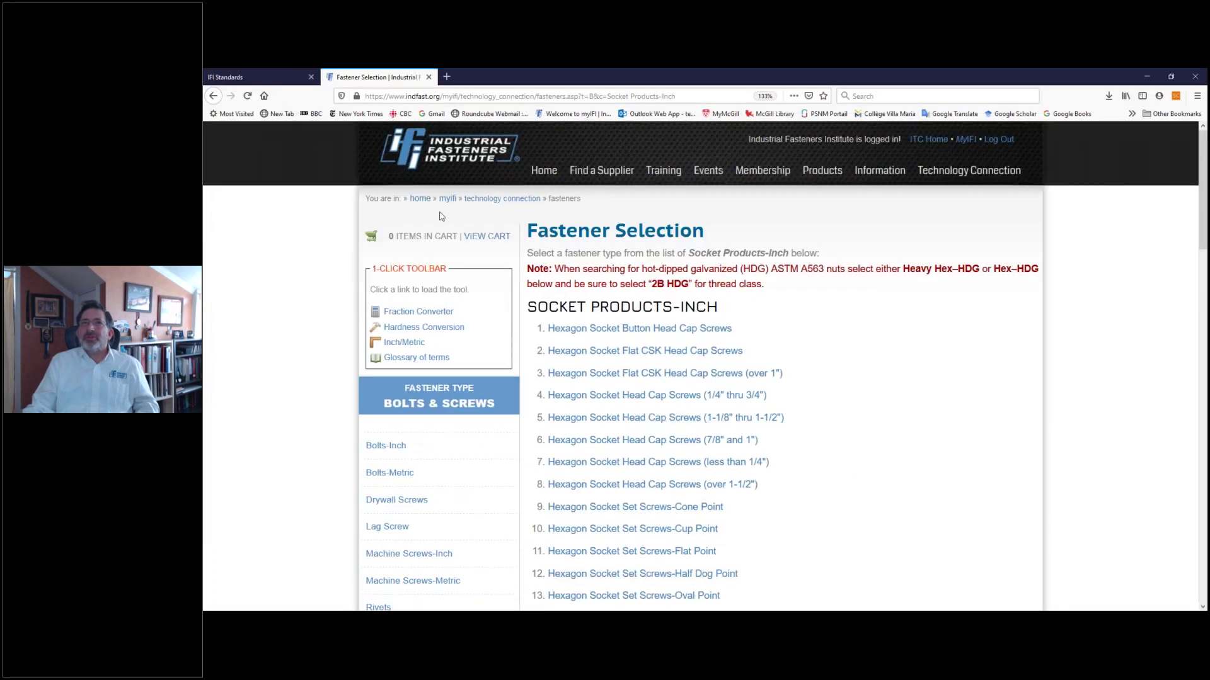
left_click(491, 199)
scroll(756, 268, "down", 3)
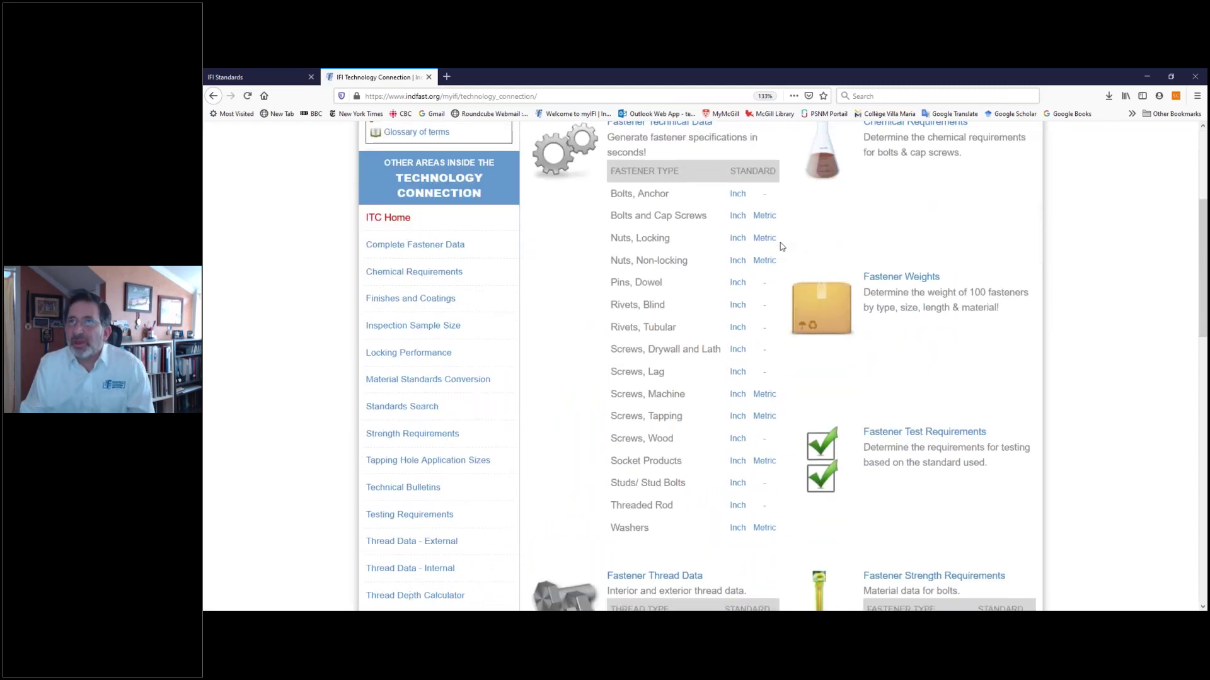
scroll(779, 241, "up", 1)
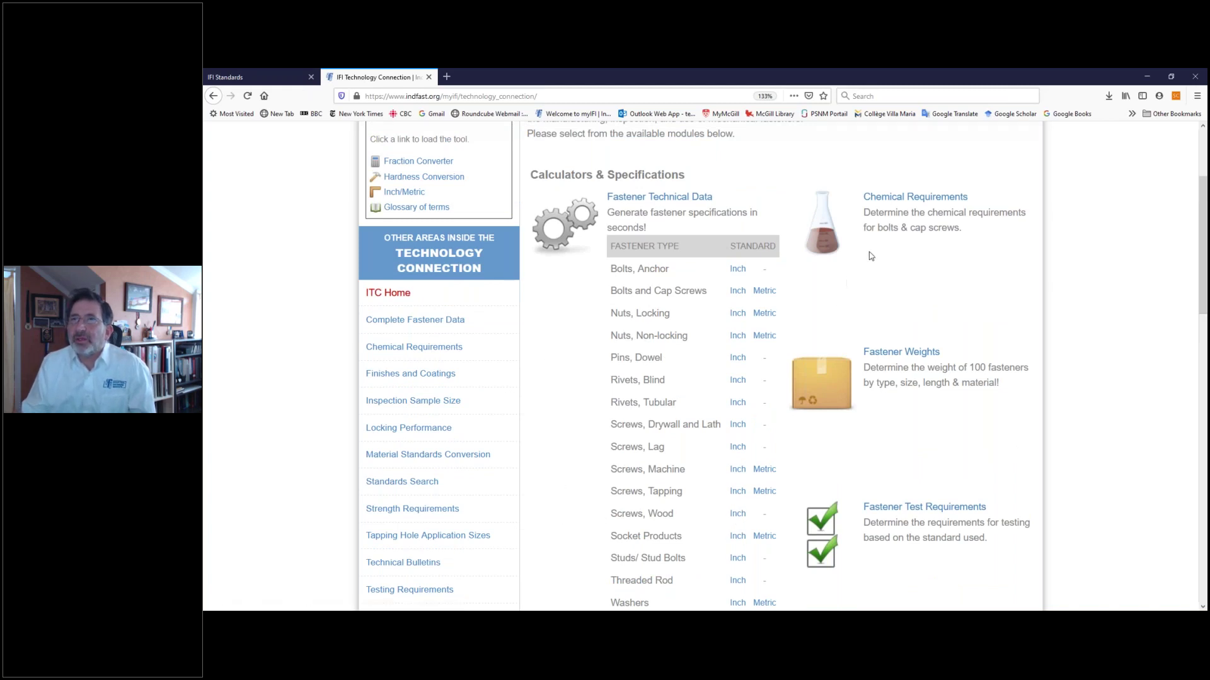
scroll(874, 247, "down", 2)
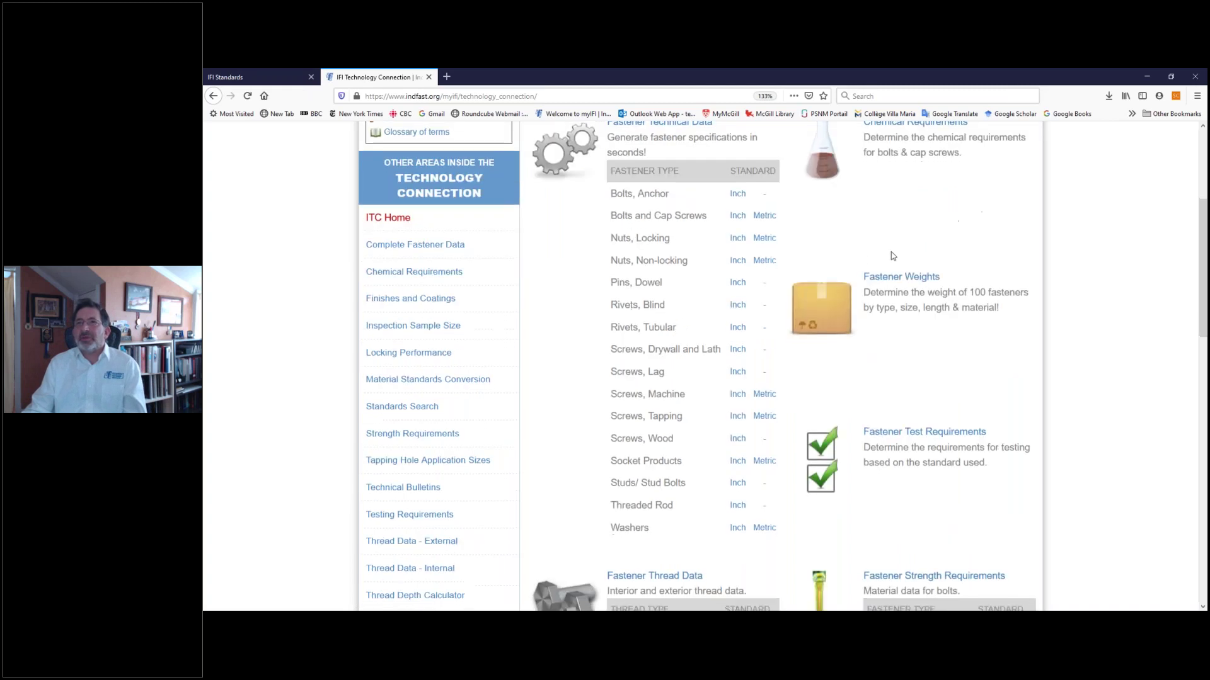
left_click(910, 282)
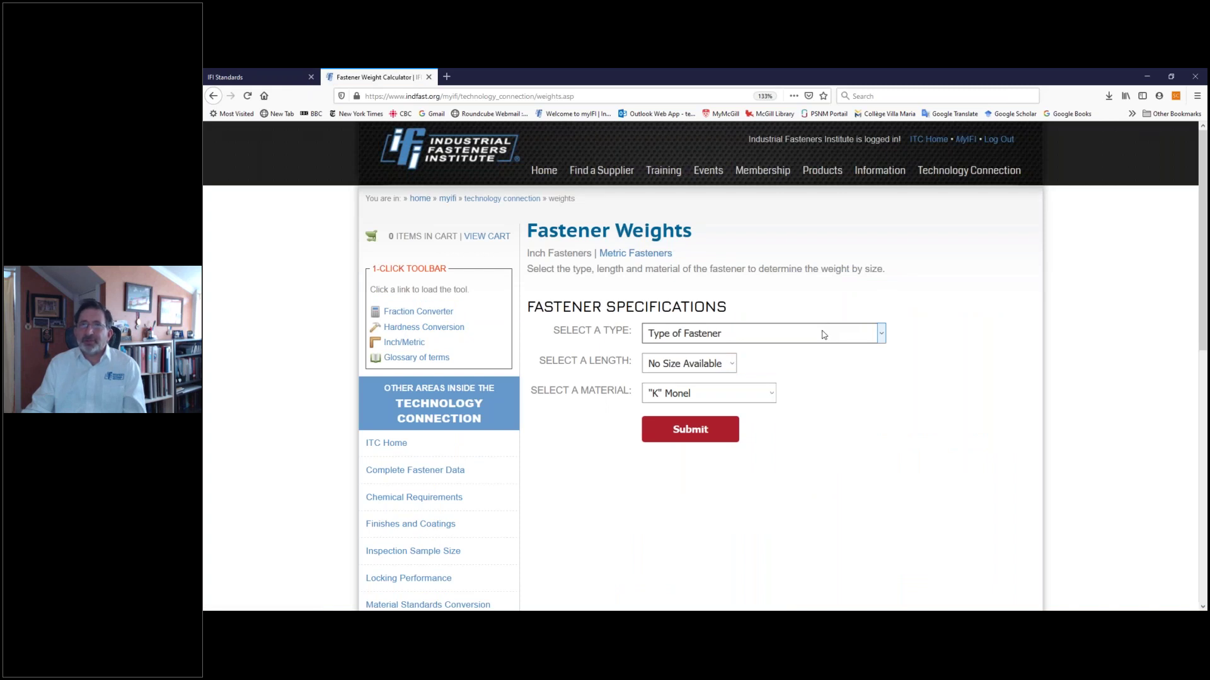
- Calculate weights by size for Bolts; Heavy Hex and Structural Bolts with length 3 in. and material Steel; Carbon and Alloy
left_click(824, 335)
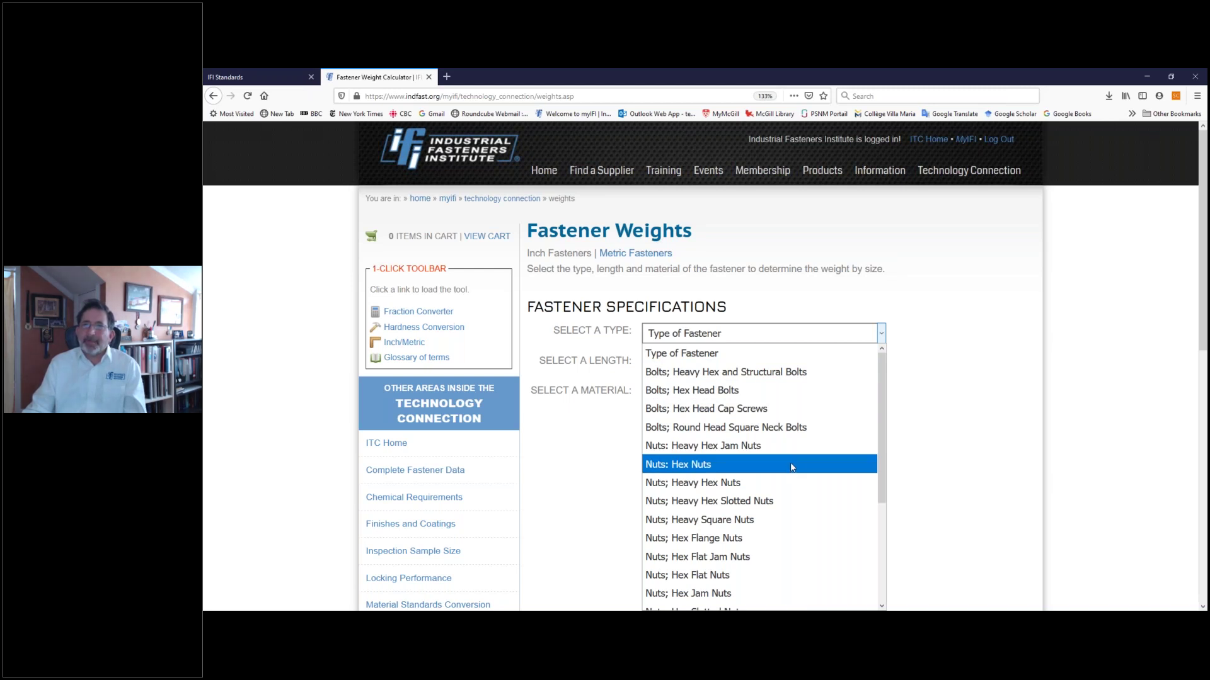
left_click(786, 373)
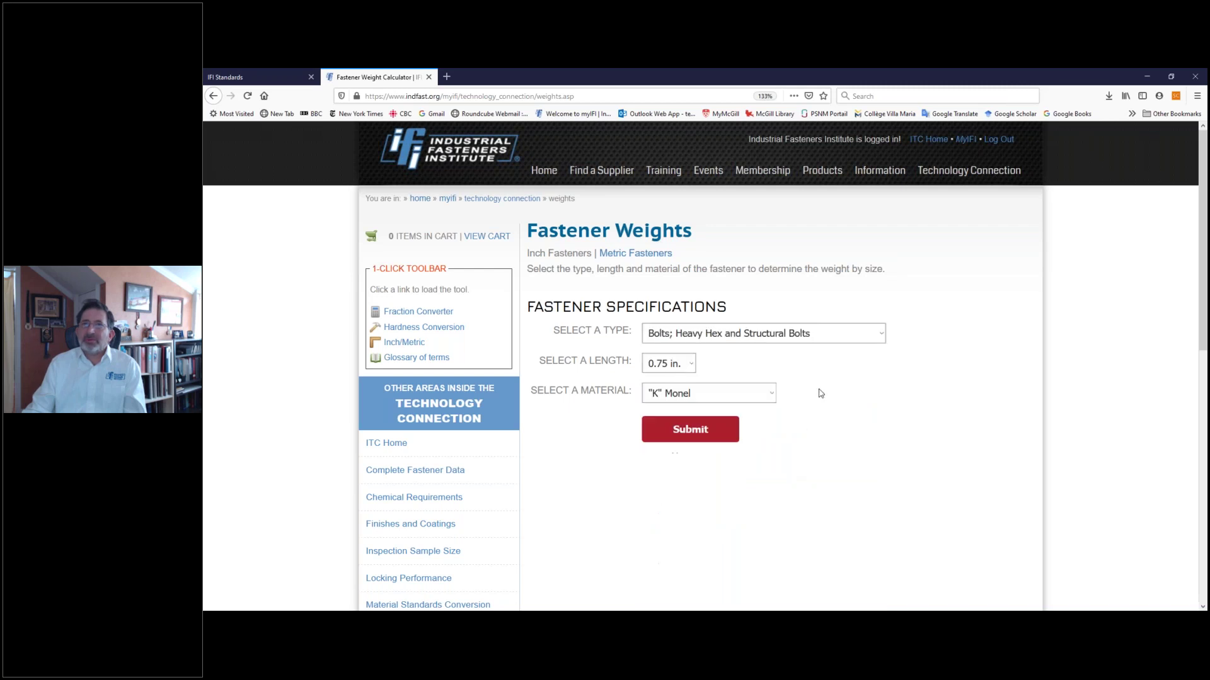
left_click(692, 364)
key("Escape")
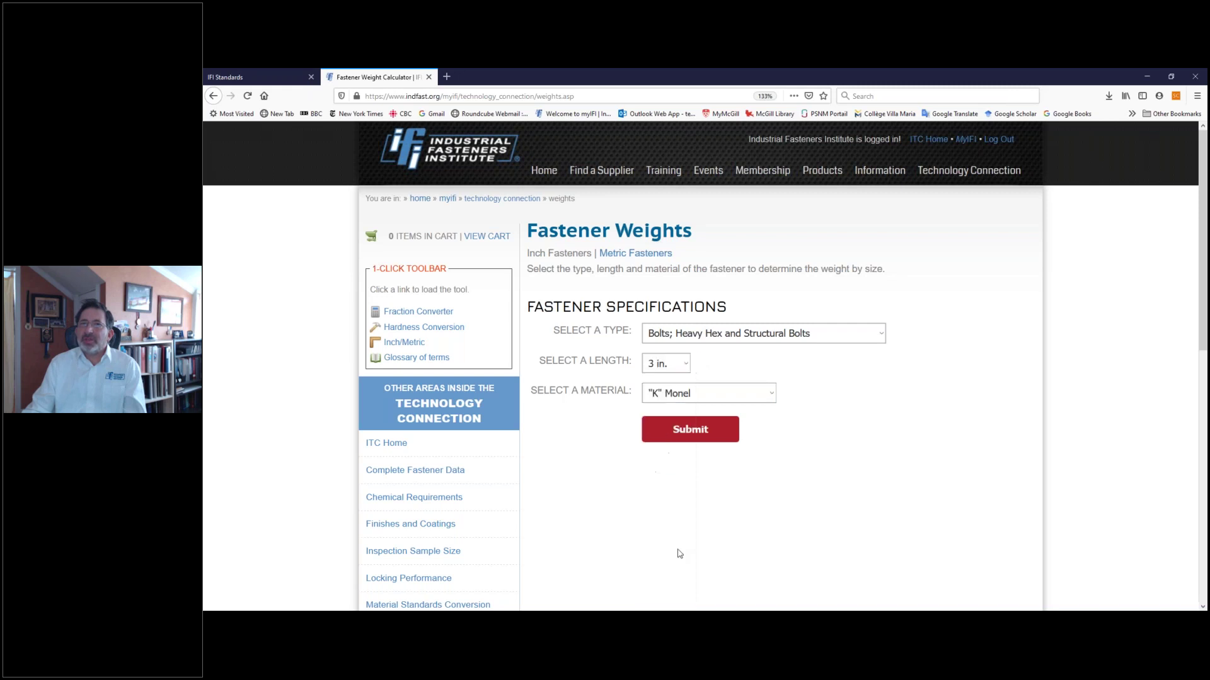
left_click(759, 393)
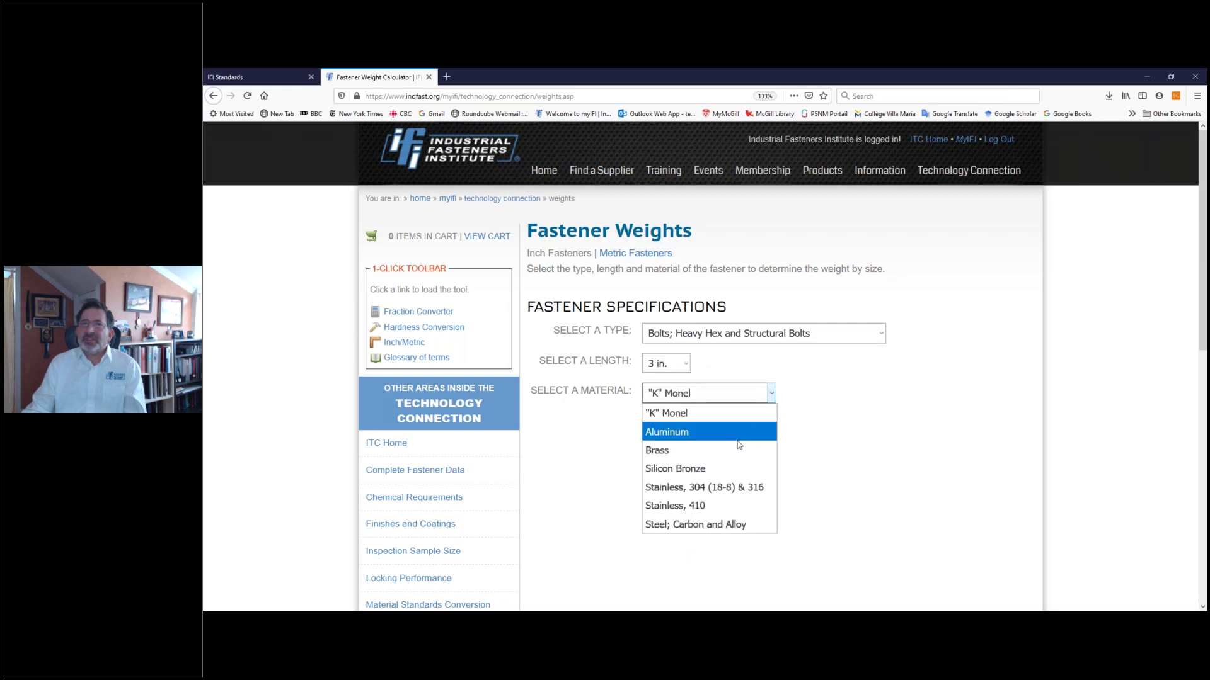
left_click(736, 524)
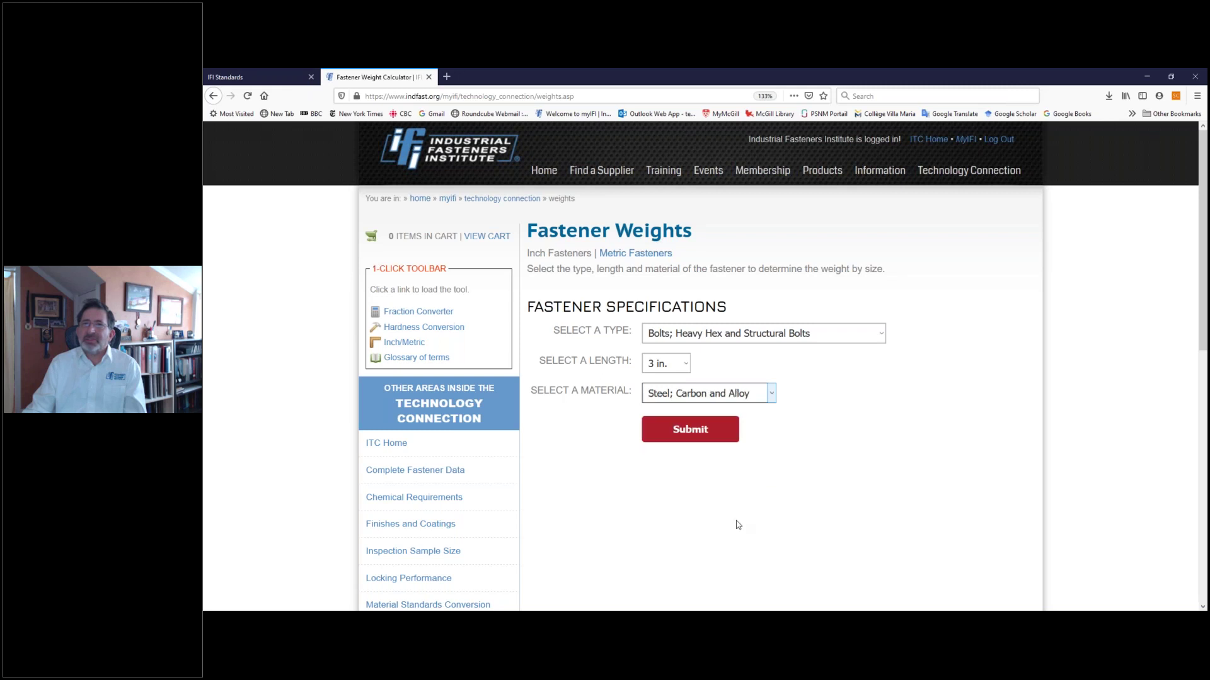
left_click(687, 435)
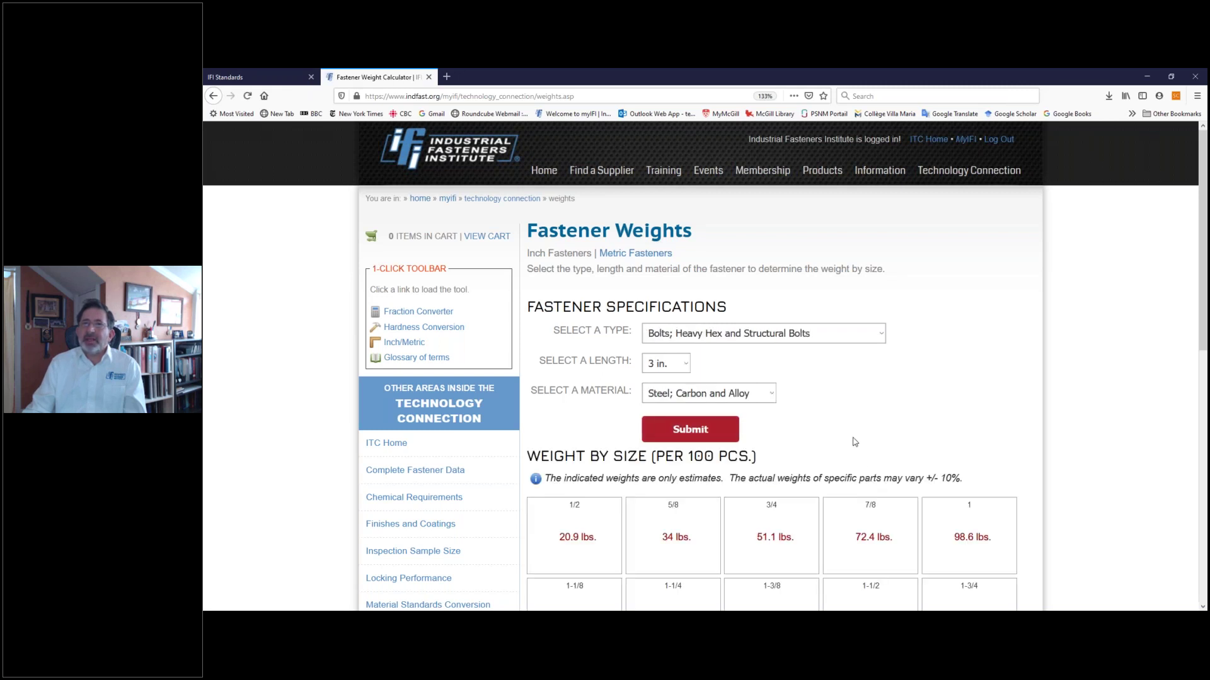
- Review the weight-by-size table per 100 pieces and return to the Technology Connection page
scroll(854, 440, "down", 1)
scroll(854, 440, "down", 4)
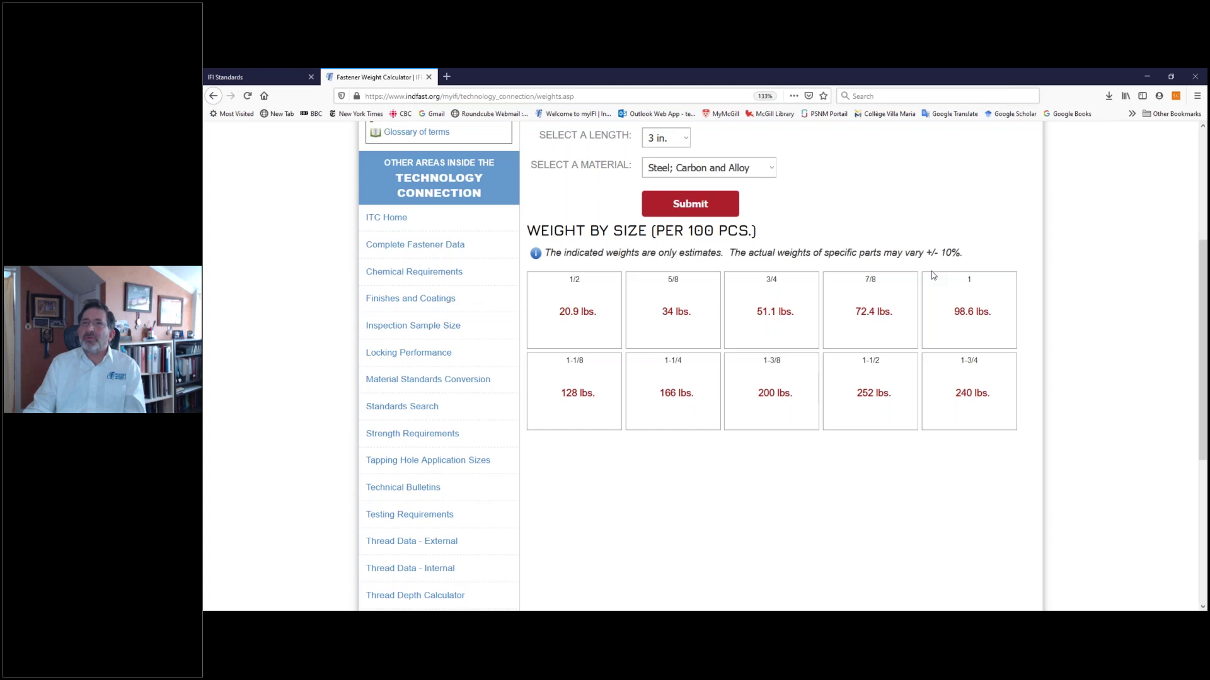
scroll(838, 284, "up", 4)
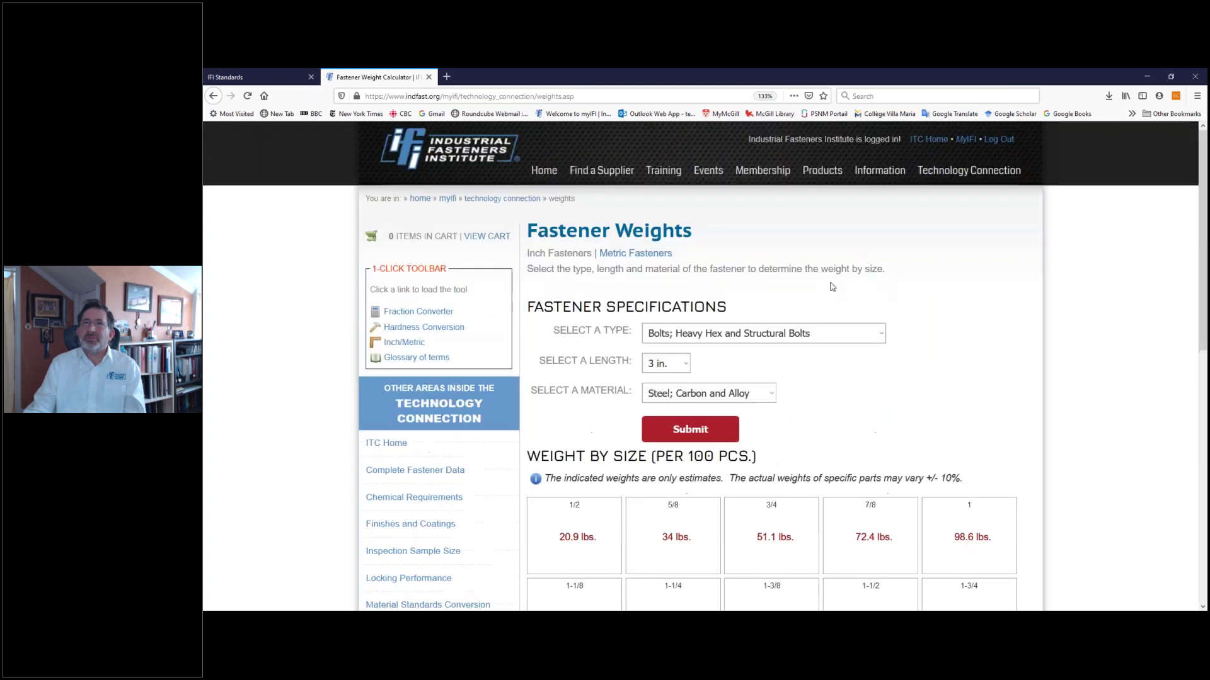
left_click(509, 199)
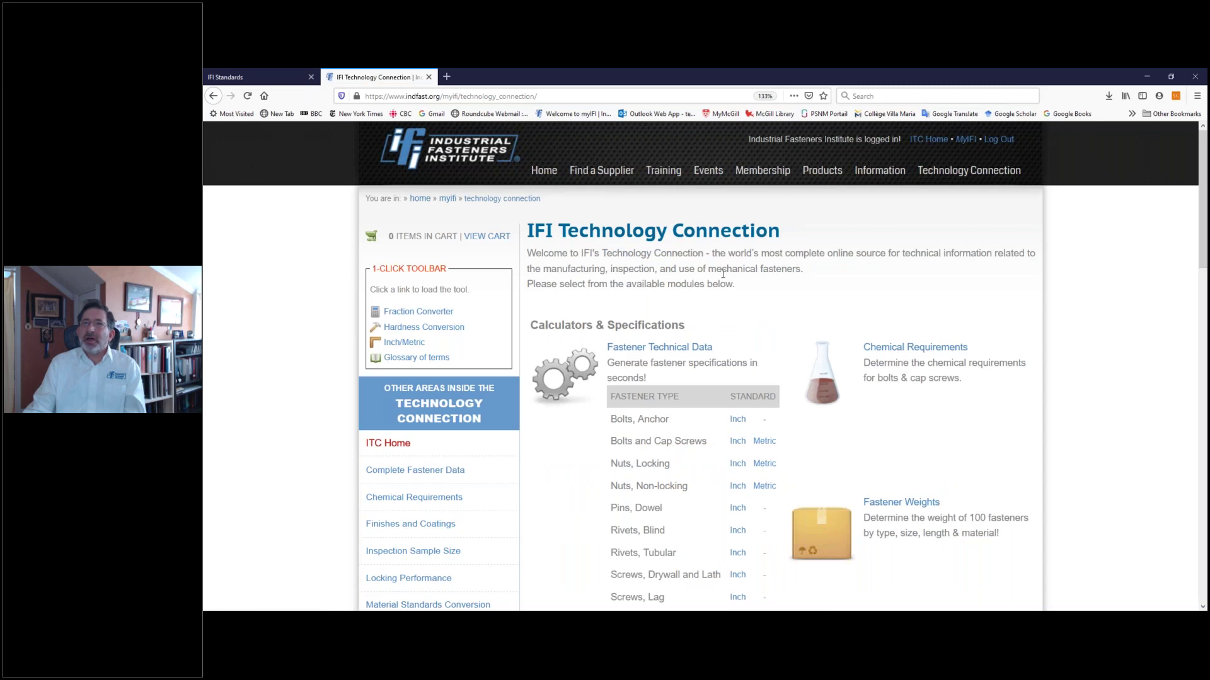
- Open the Fastener Test Requirements tool and look up the requirements for standard SAE J429-2014, Grade 8
scroll(717, 272, "down", 5)
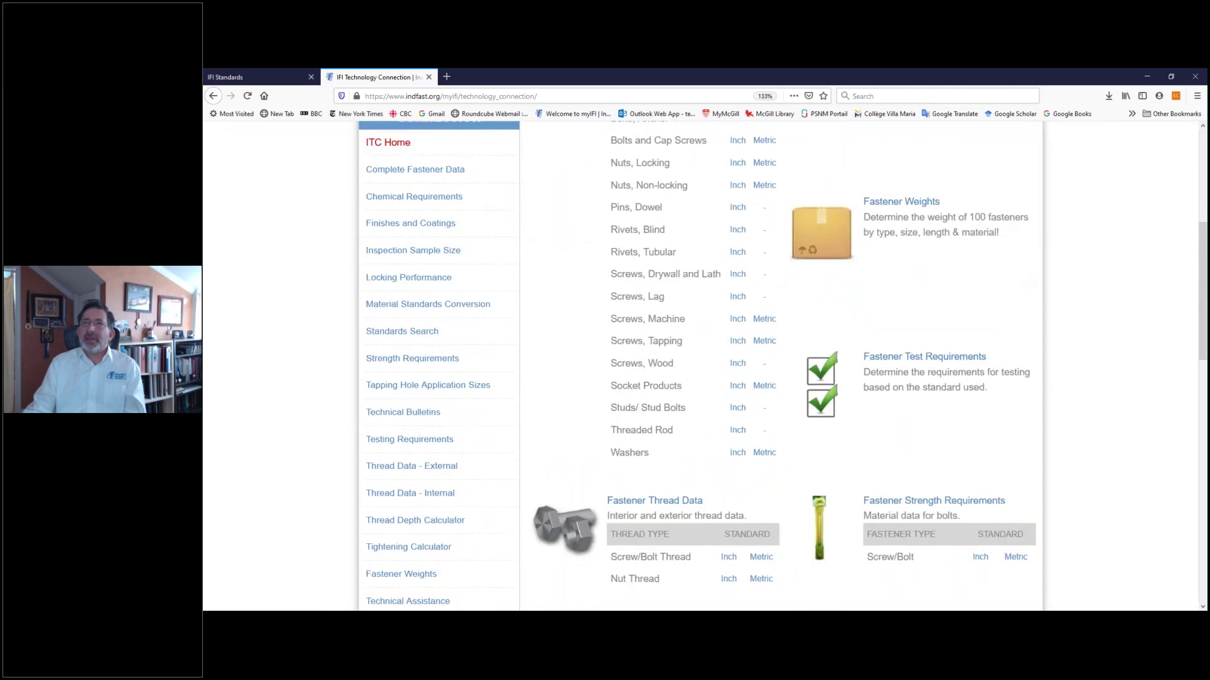
scroll(867, 264, "down", 2)
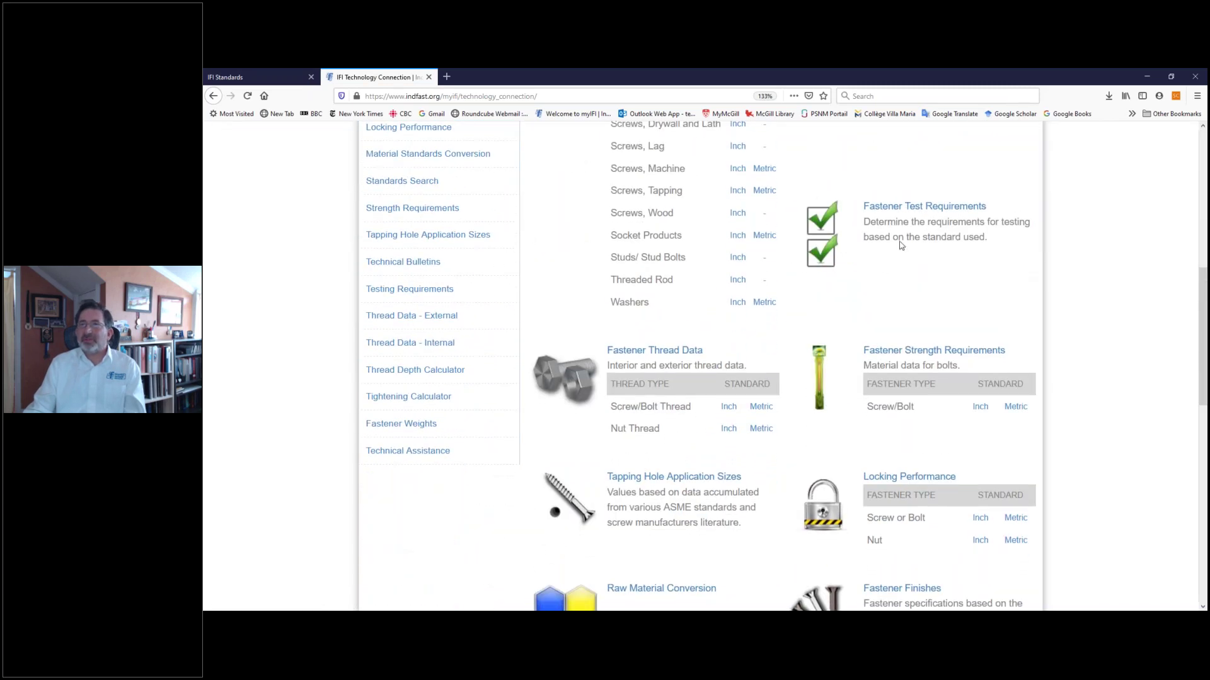
left_click(928, 210)
left_click(754, 291)
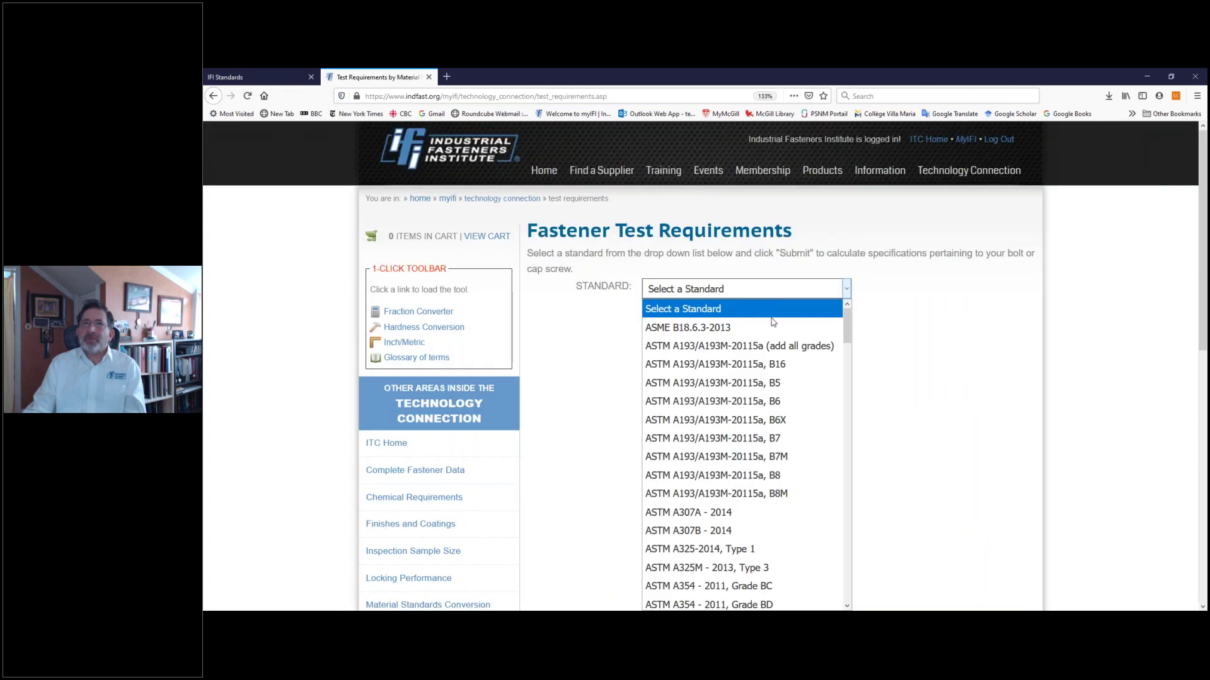
scroll(773, 322, "down", 12)
scroll(773, 322, "down", 20)
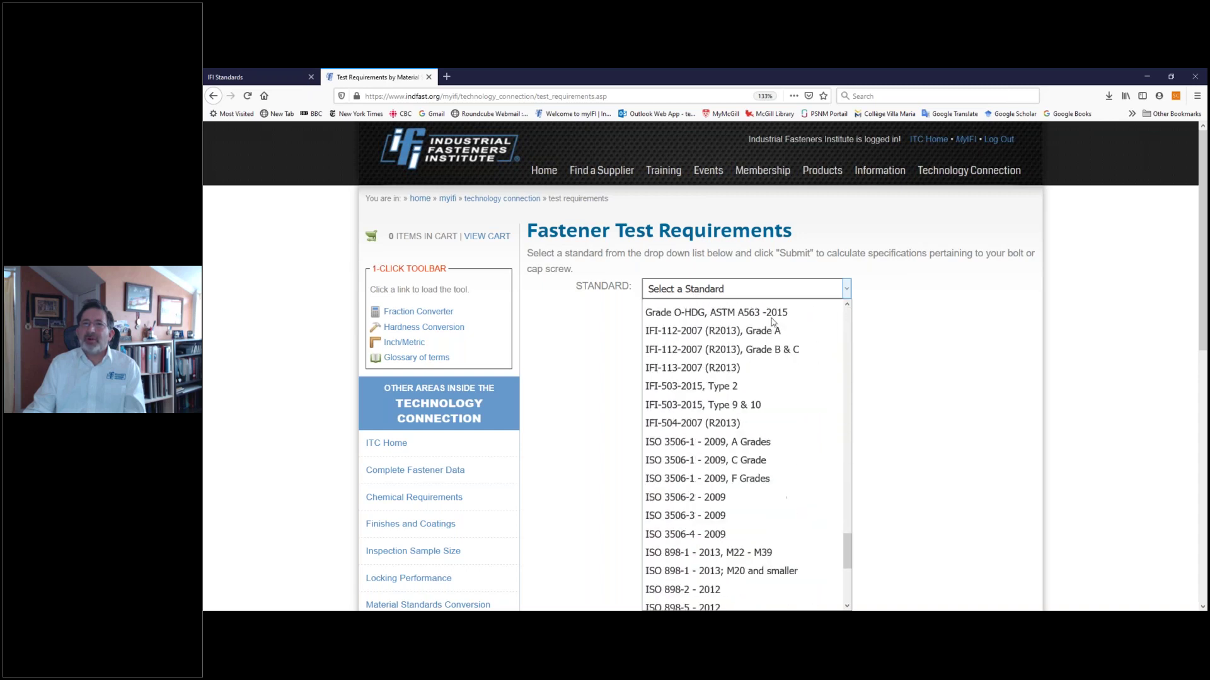
scroll(773, 322, "down", 5)
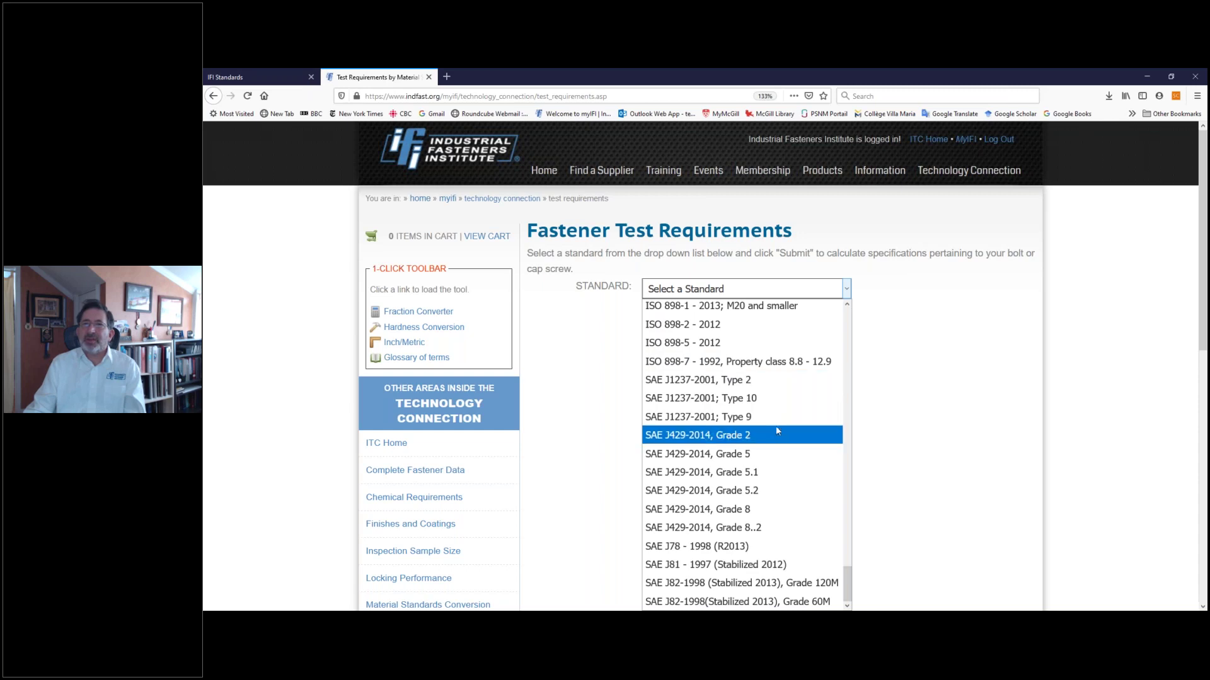
left_click(763, 508)
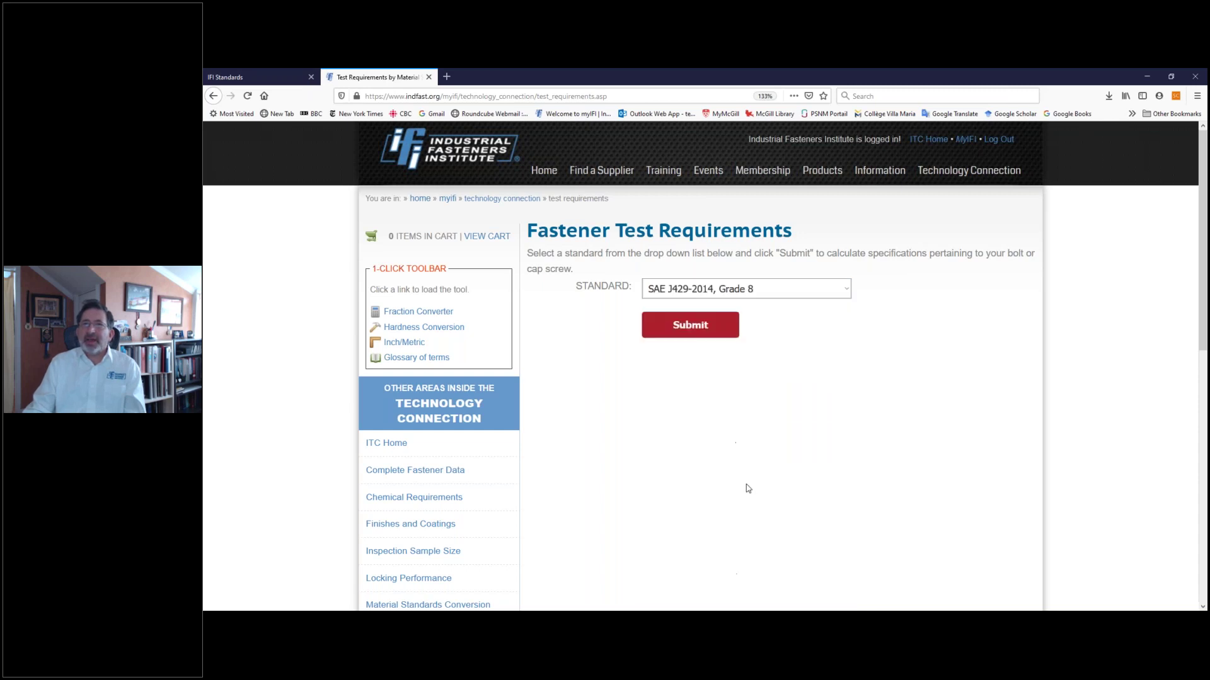
left_click(690, 328)
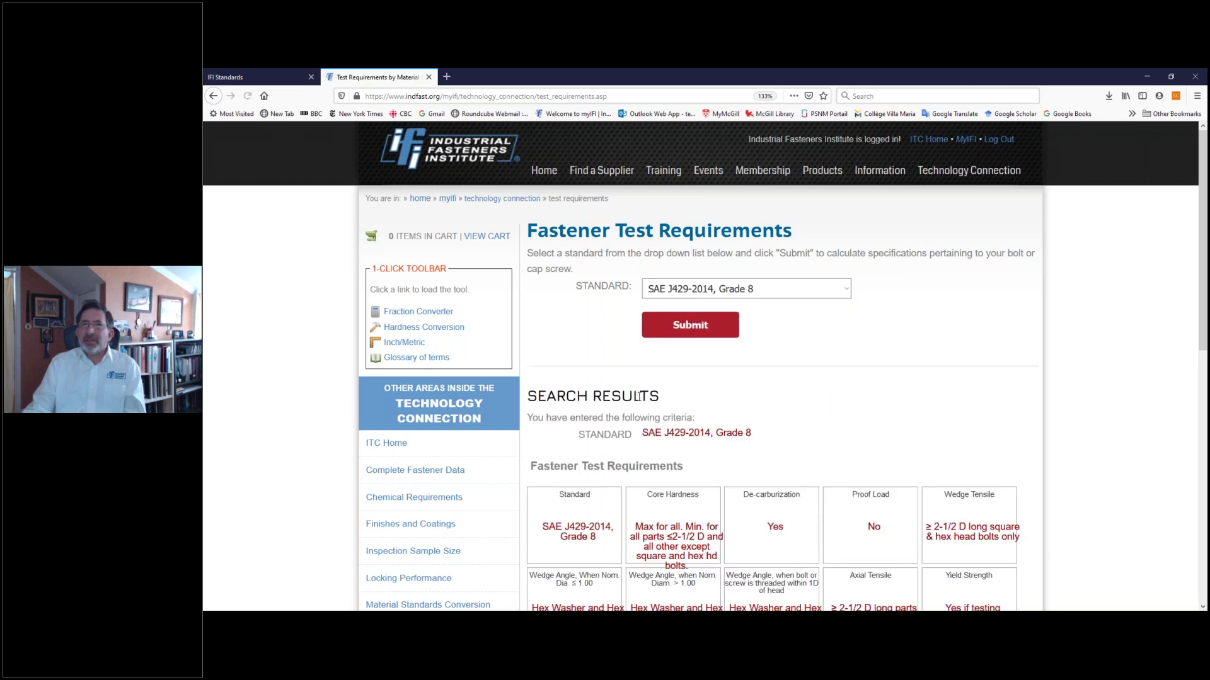
- Review the Grade 8 fastener test requirements and return to the Technology Connection page
scroll(797, 404, "down", 1)
scroll(795, 400, "down", 3)
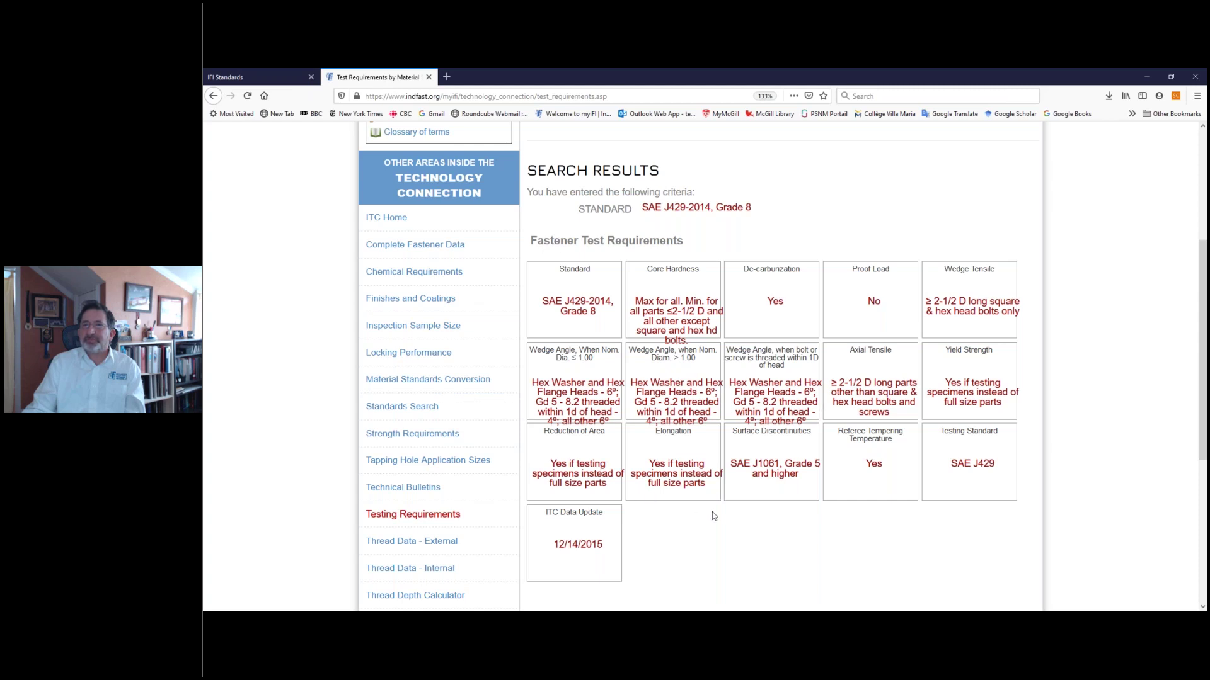
scroll(731, 315, "up", 4)
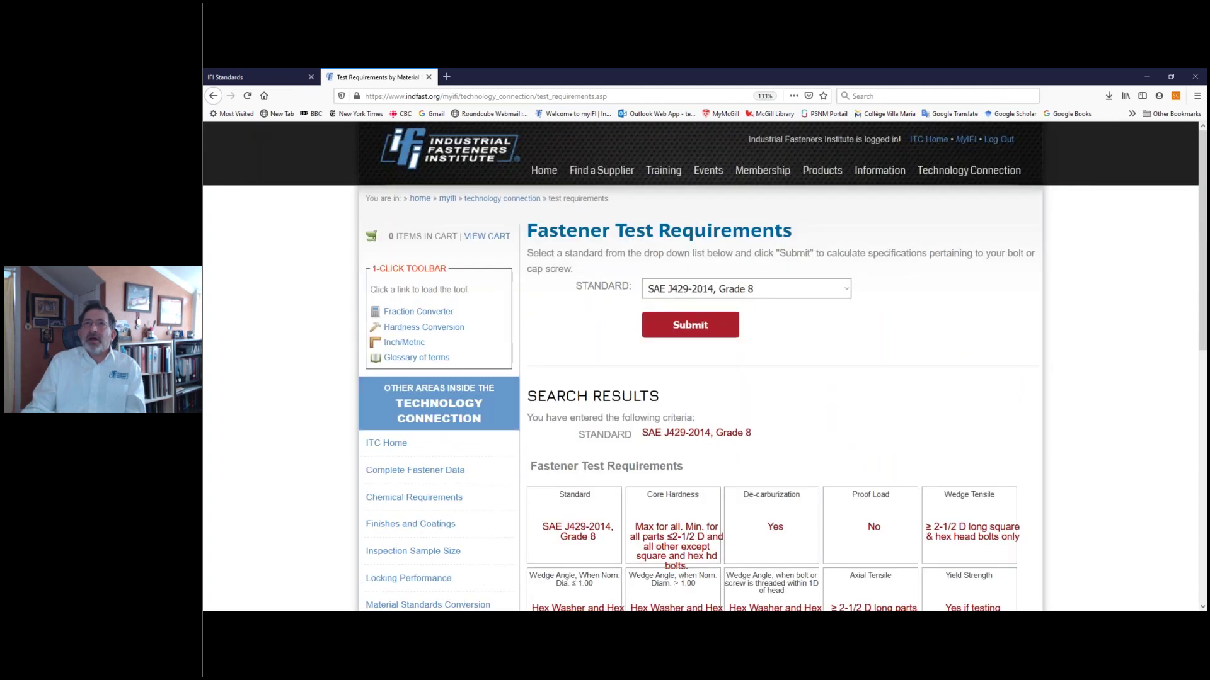
left_click(513, 200)
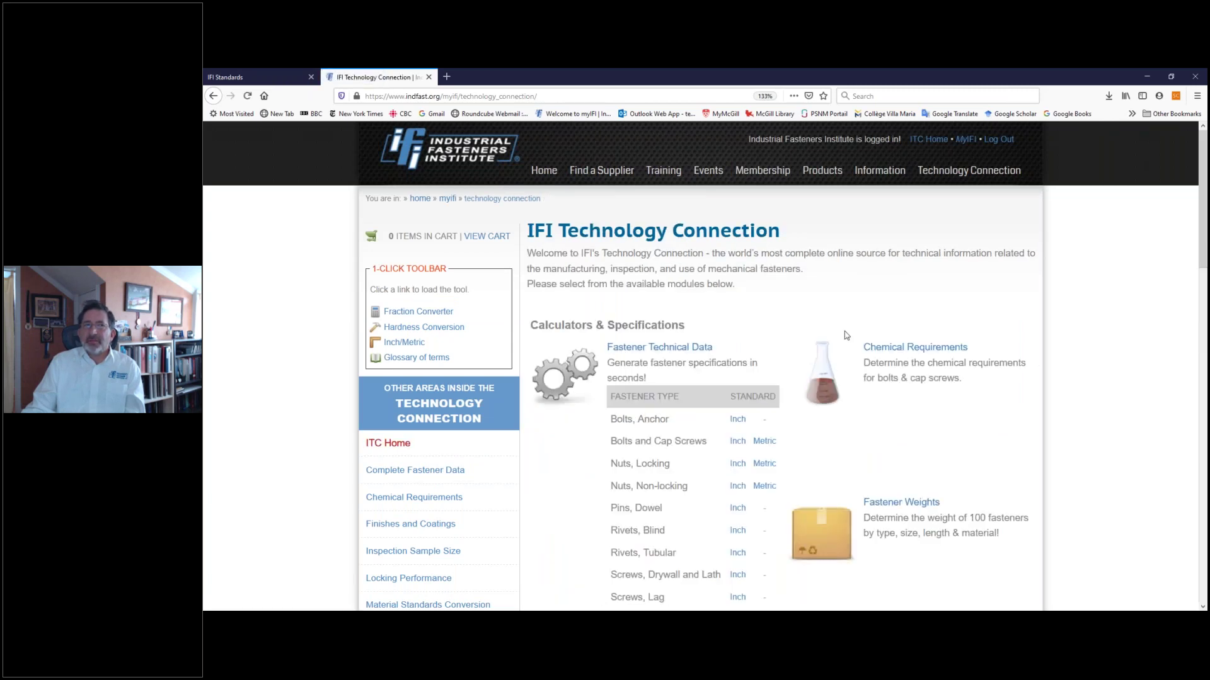
- Open the Raw Material Conversion chart from the Technology Connection modules
scroll(846, 336, "down", 5)
scroll(819, 341, "down", 3)
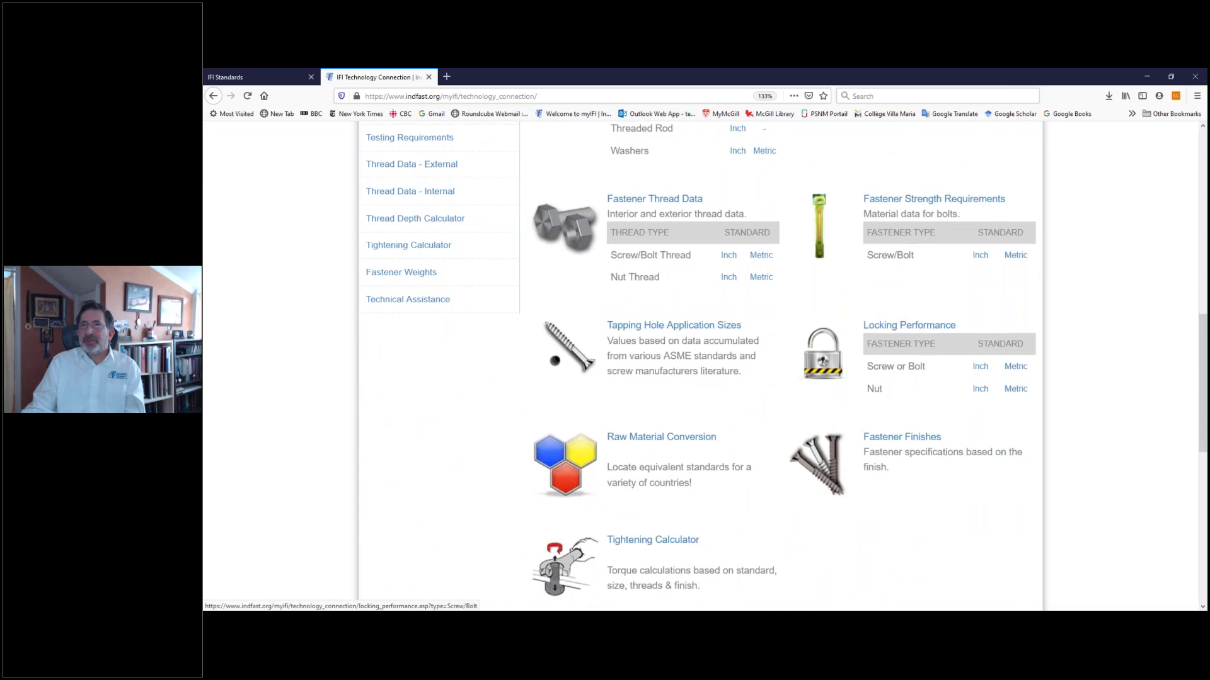
scroll(699, 331, "down", 1)
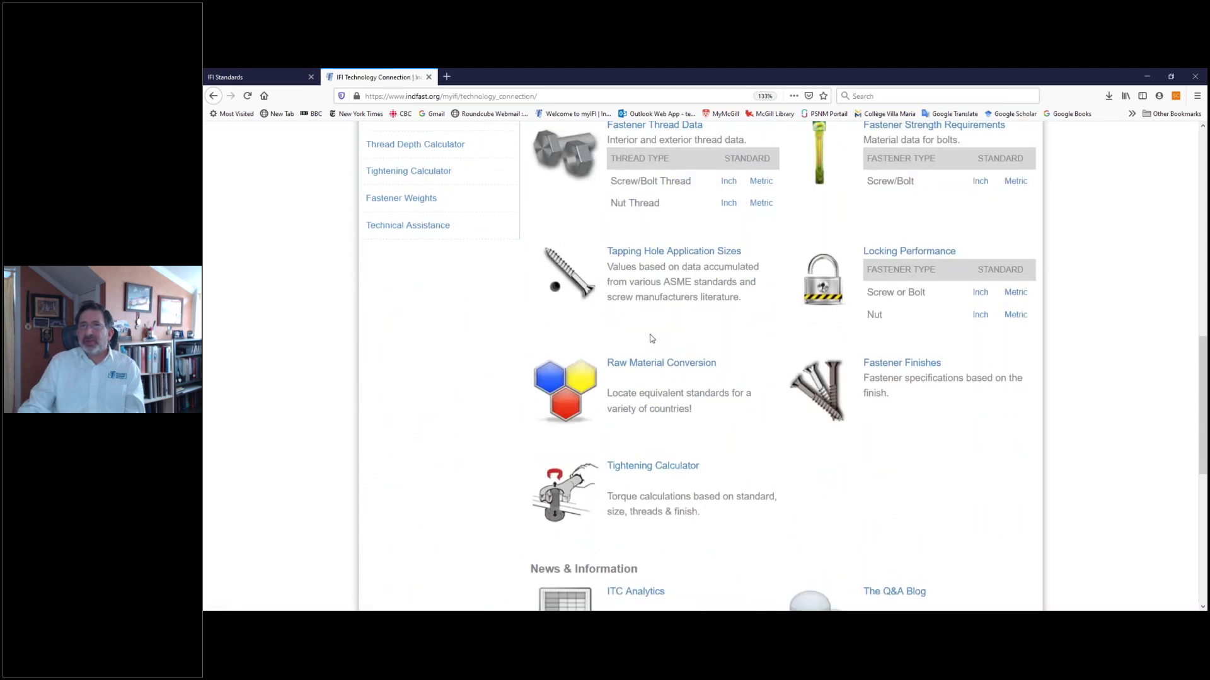
left_click(672, 367)
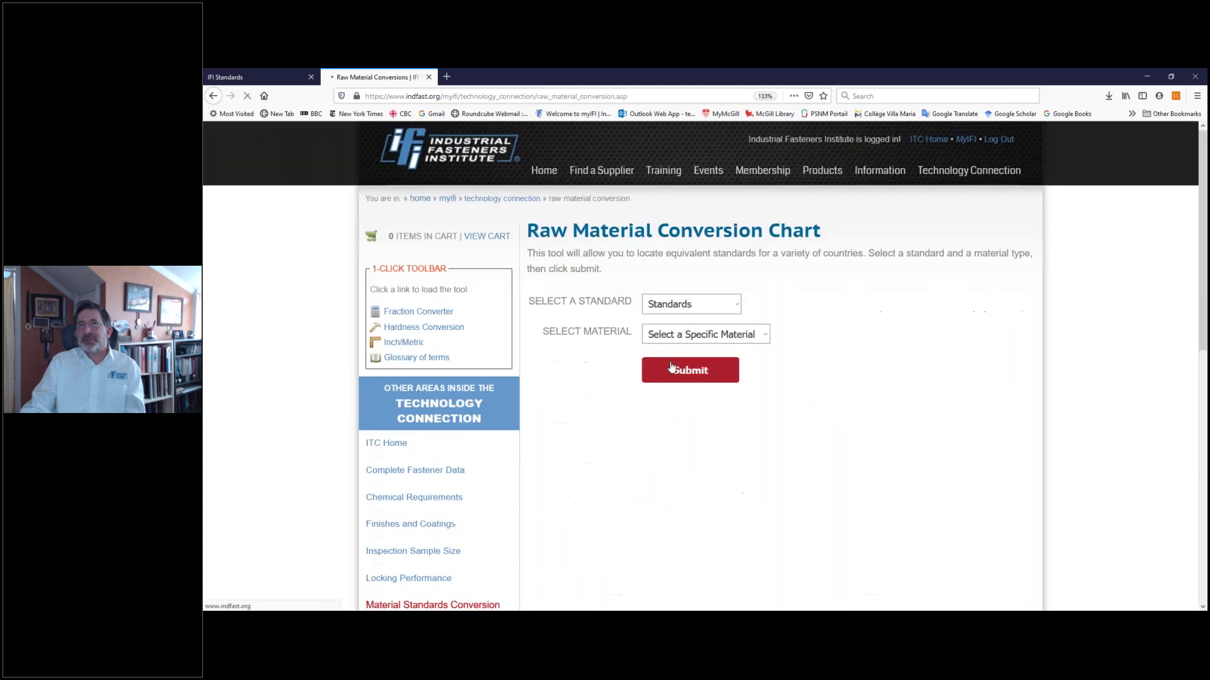
- Look up the equivalent standards by country for Chinese - GB (new) material ML25Mn and check the Japanese equivalent
left_click(681, 308)
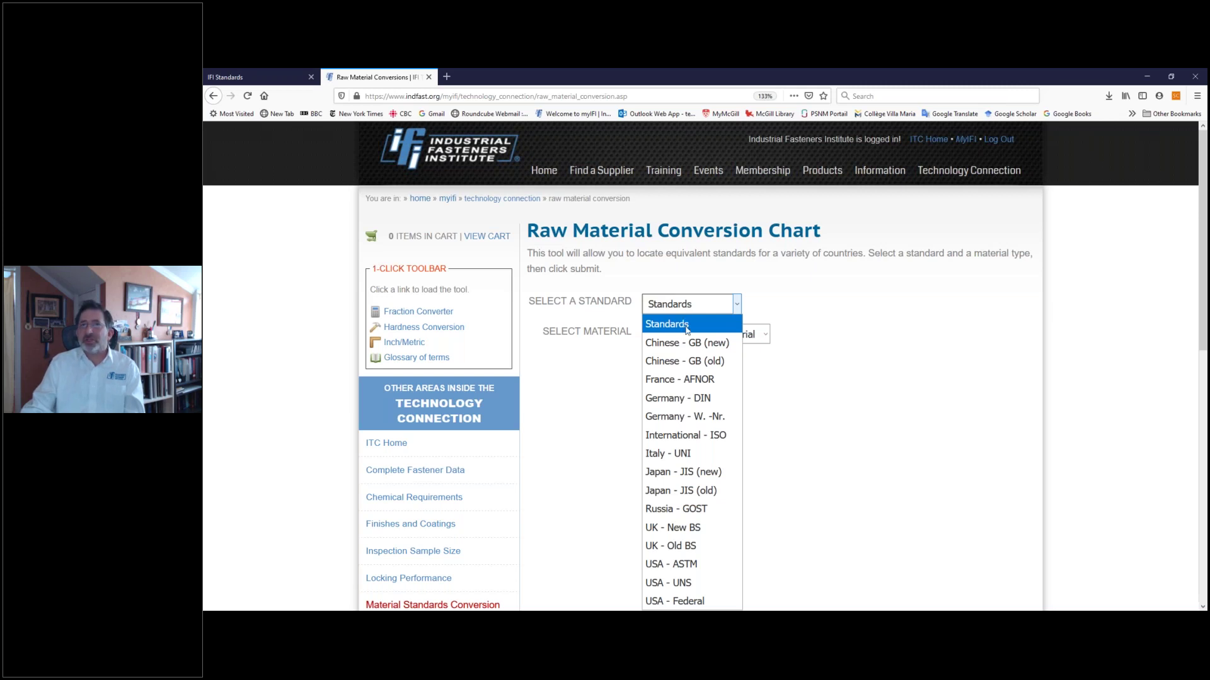
left_click(699, 362)
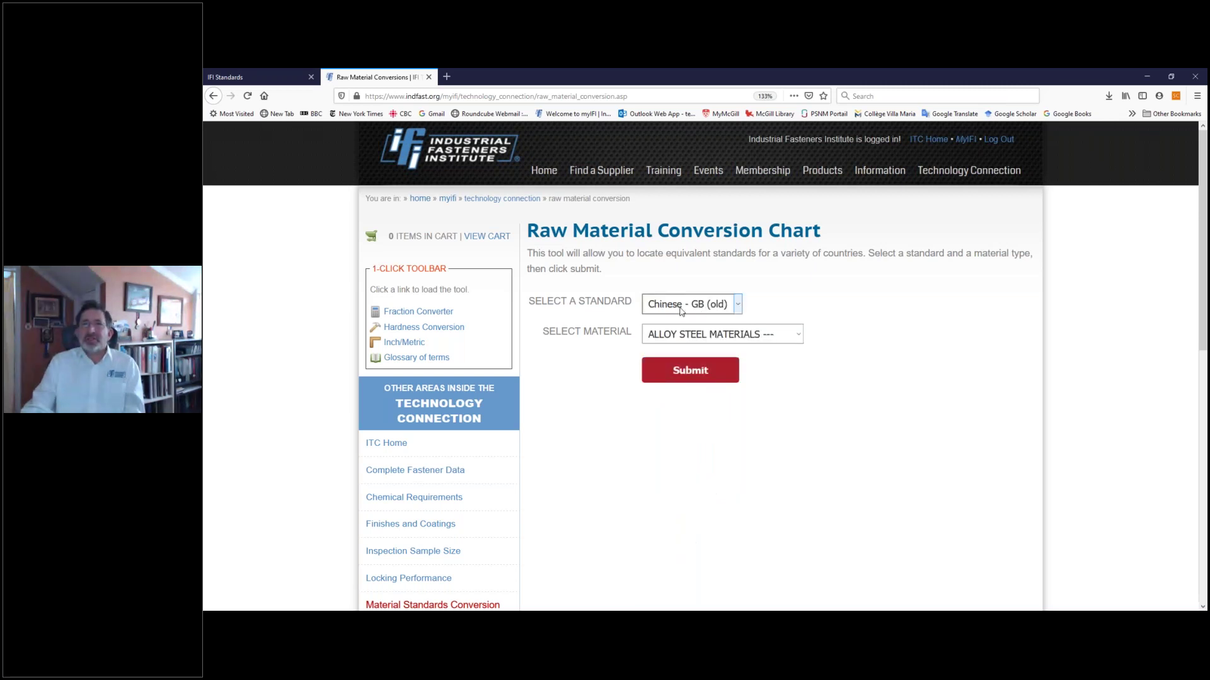
left_click(725, 305)
left_click(718, 343)
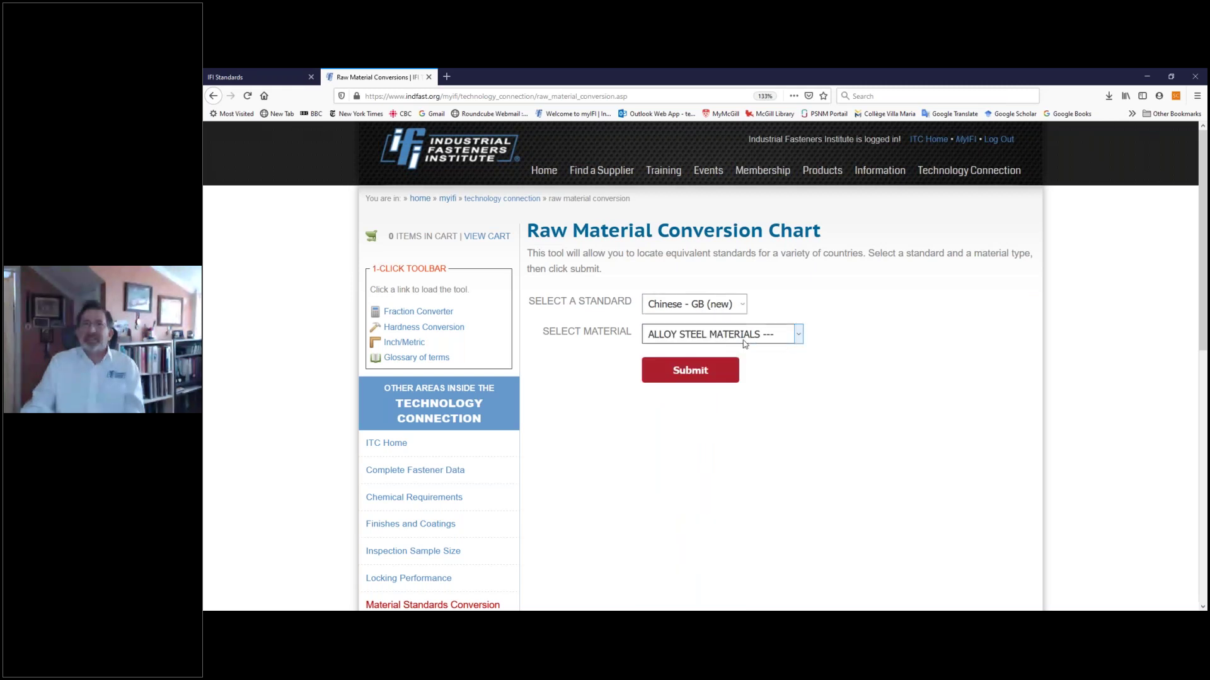
left_click(744, 342)
scroll(731, 403, "down", 5)
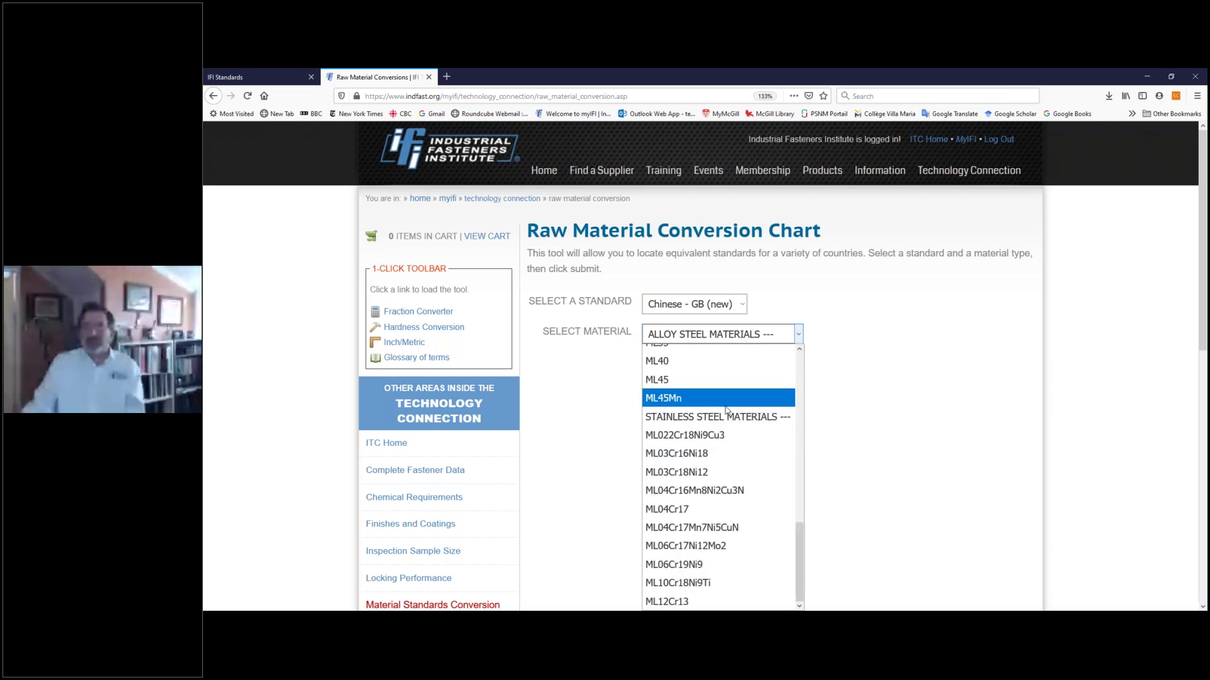
scroll(727, 413, "up", 4)
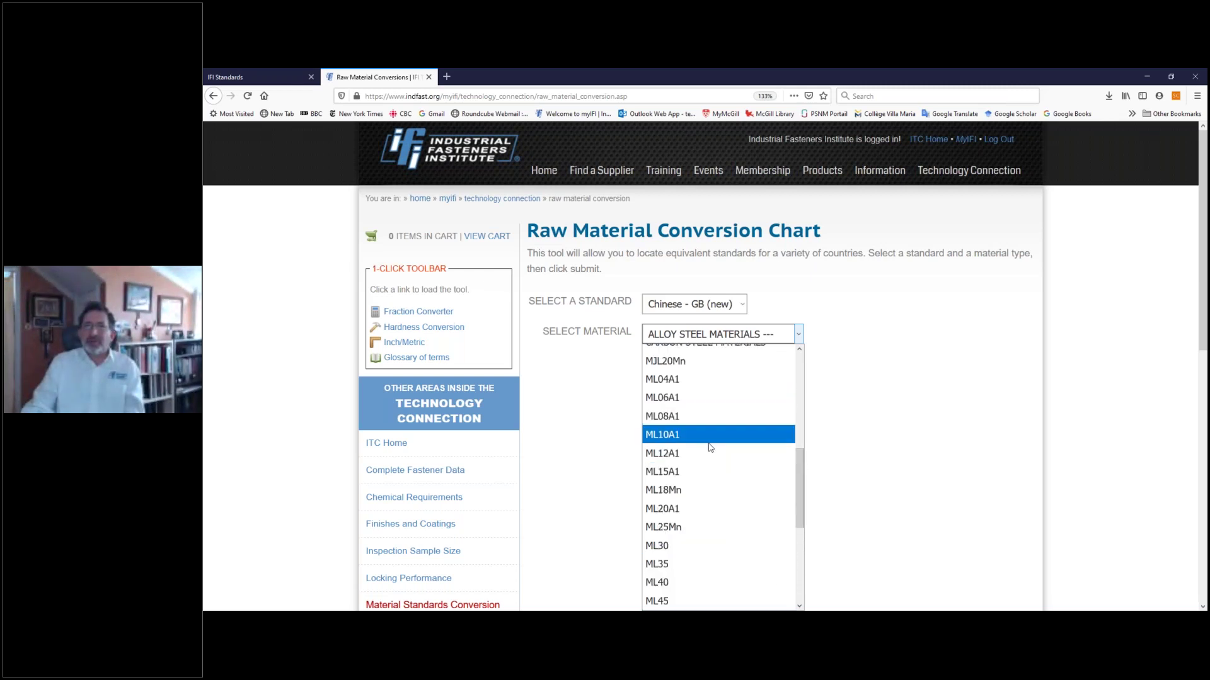
left_click(704, 527)
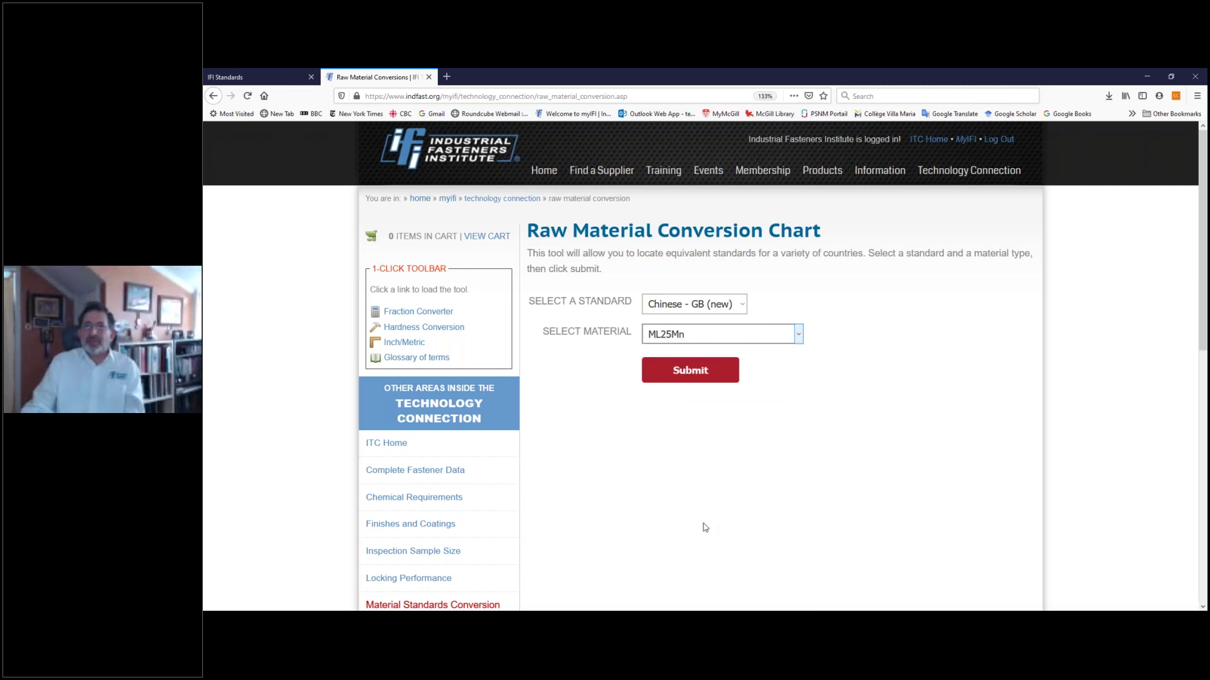
left_click(731, 378)
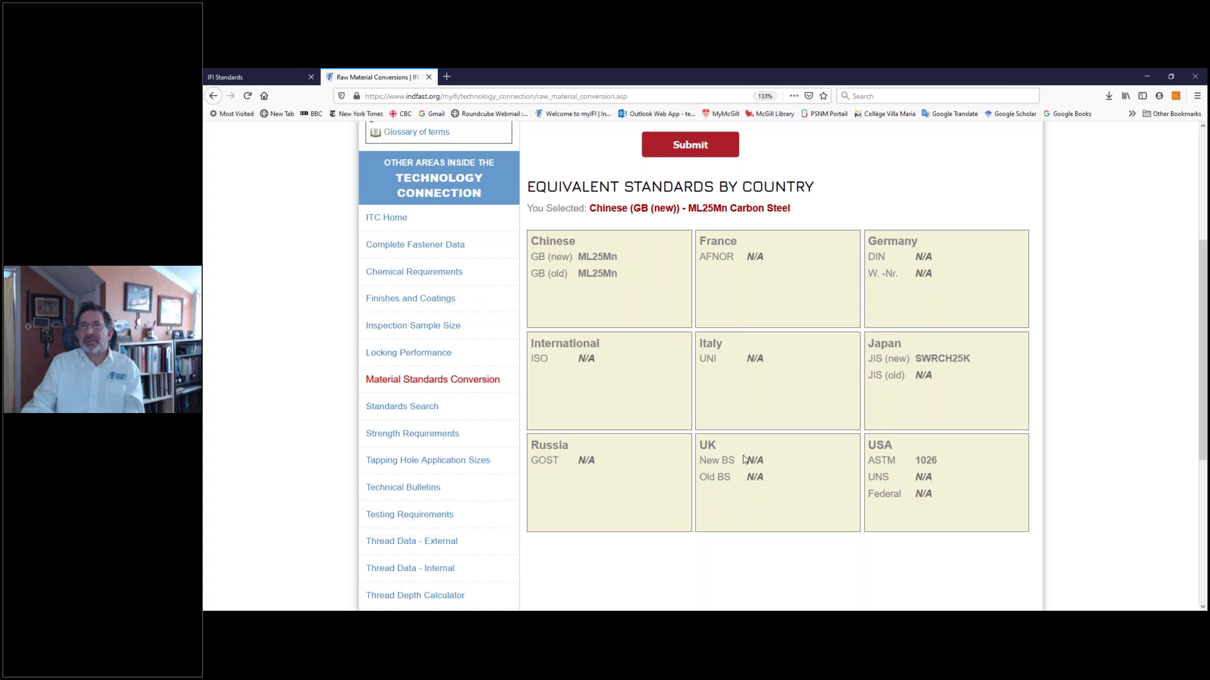
double_click(937, 356)
left_click(935, 415)
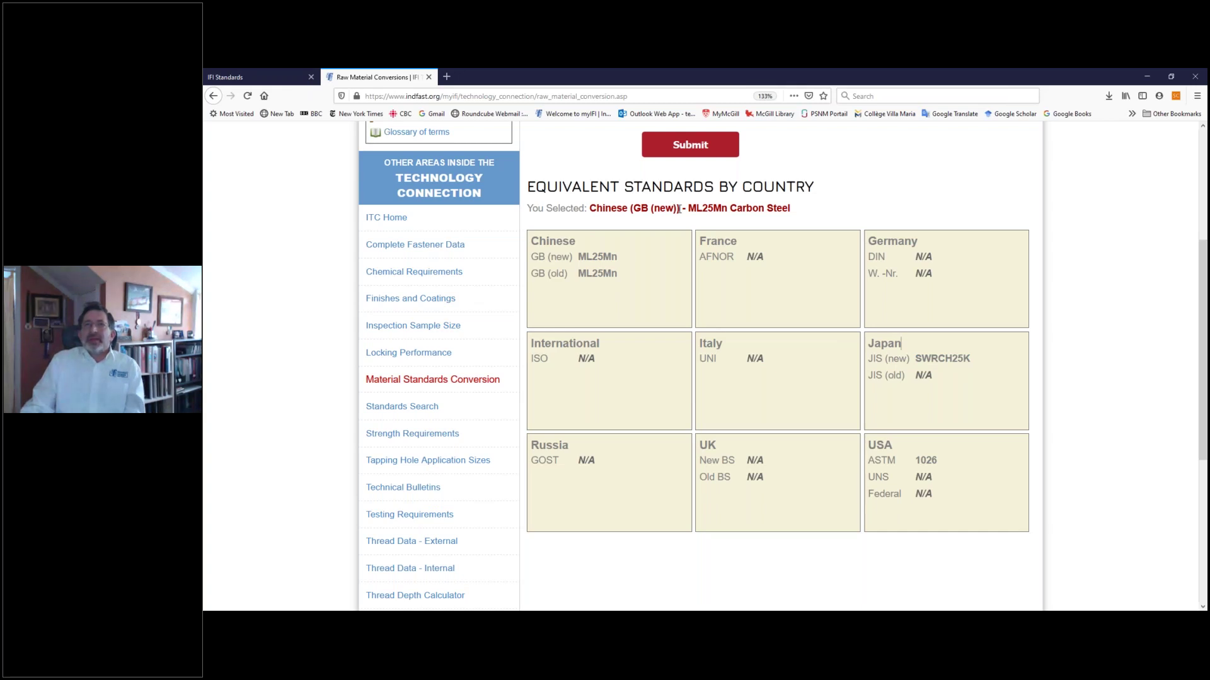
- Look up the equivalent standards by country for USA - ASTM material 4140
scroll(679, 208, "up", 5)
left_click(699, 304)
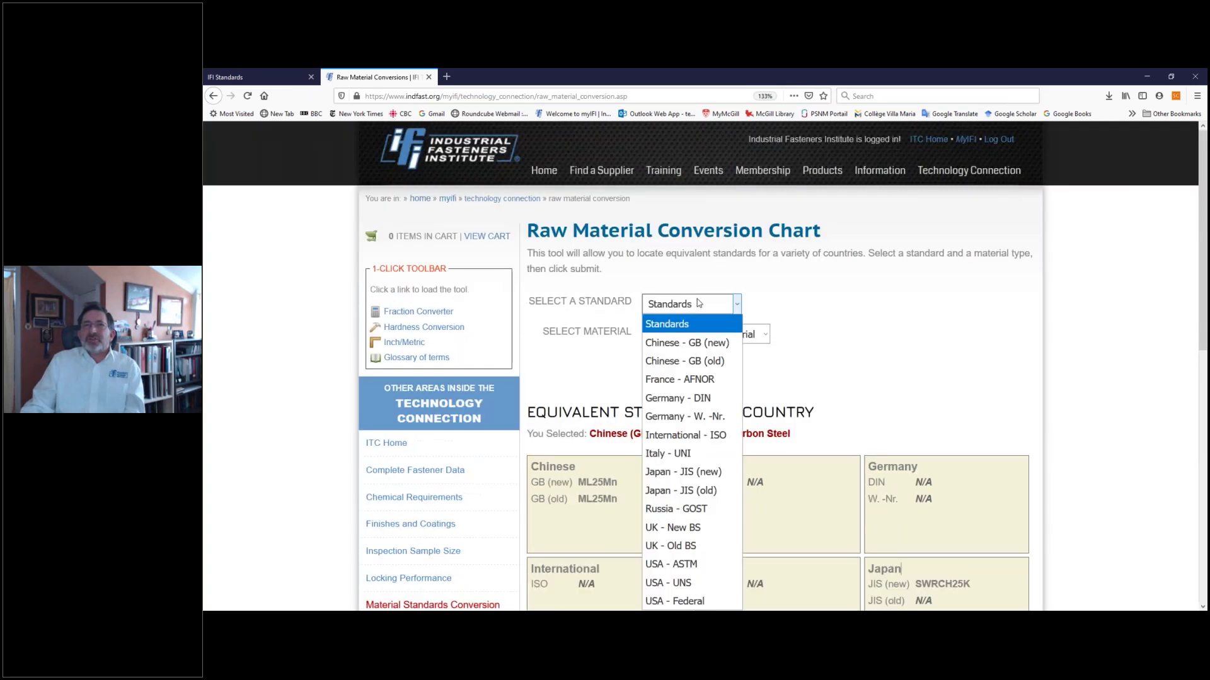
left_click(661, 563)
left_click(711, 337)
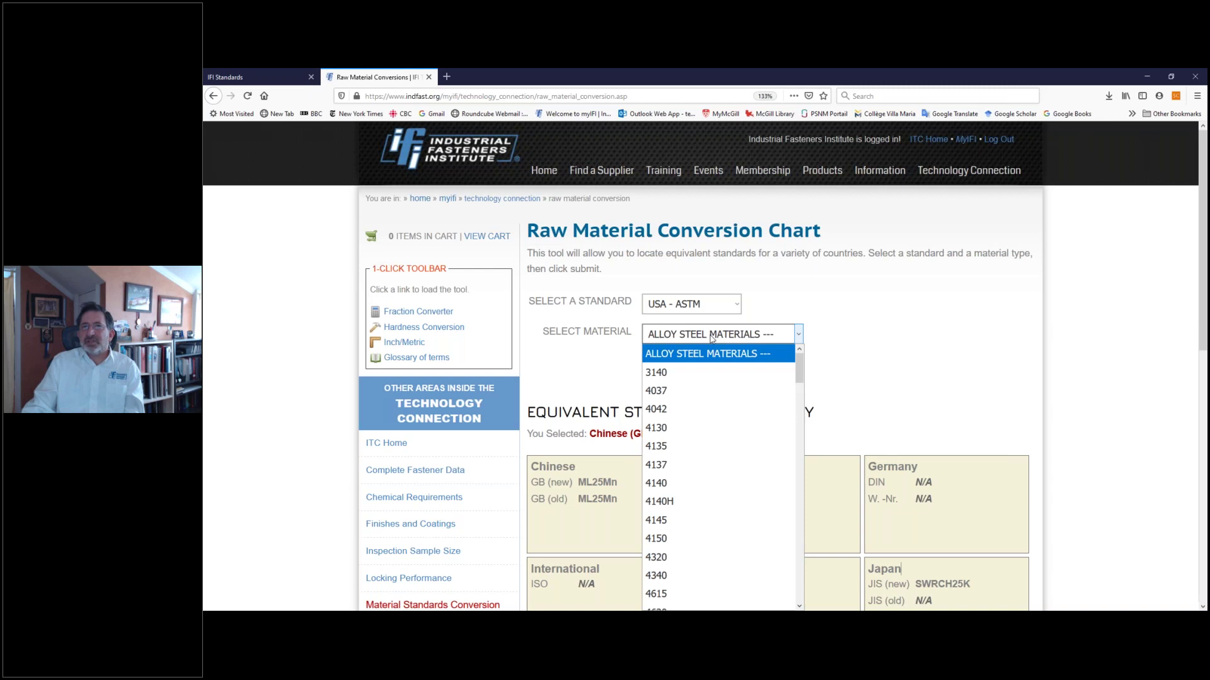
left_click(705, 485)
left_click(696, 377)
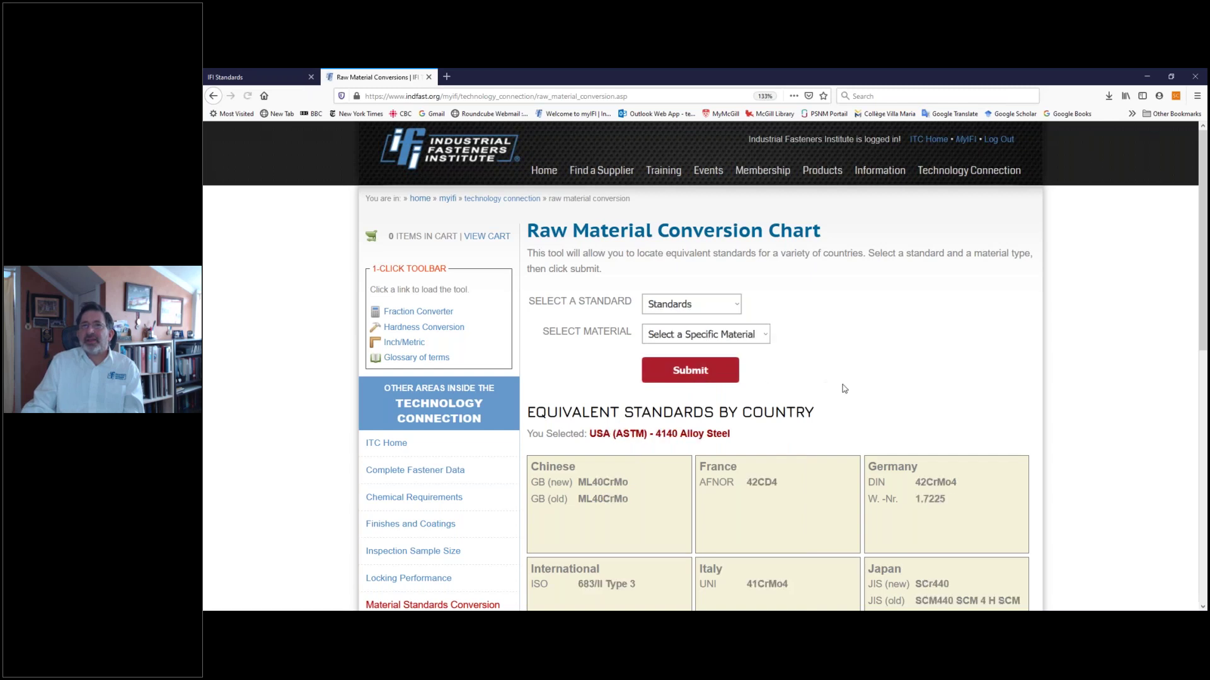
- Review the country equivalents for 4140 alloy steel and return to the Technology Connection page
scroll(844, 390, "down", 5)
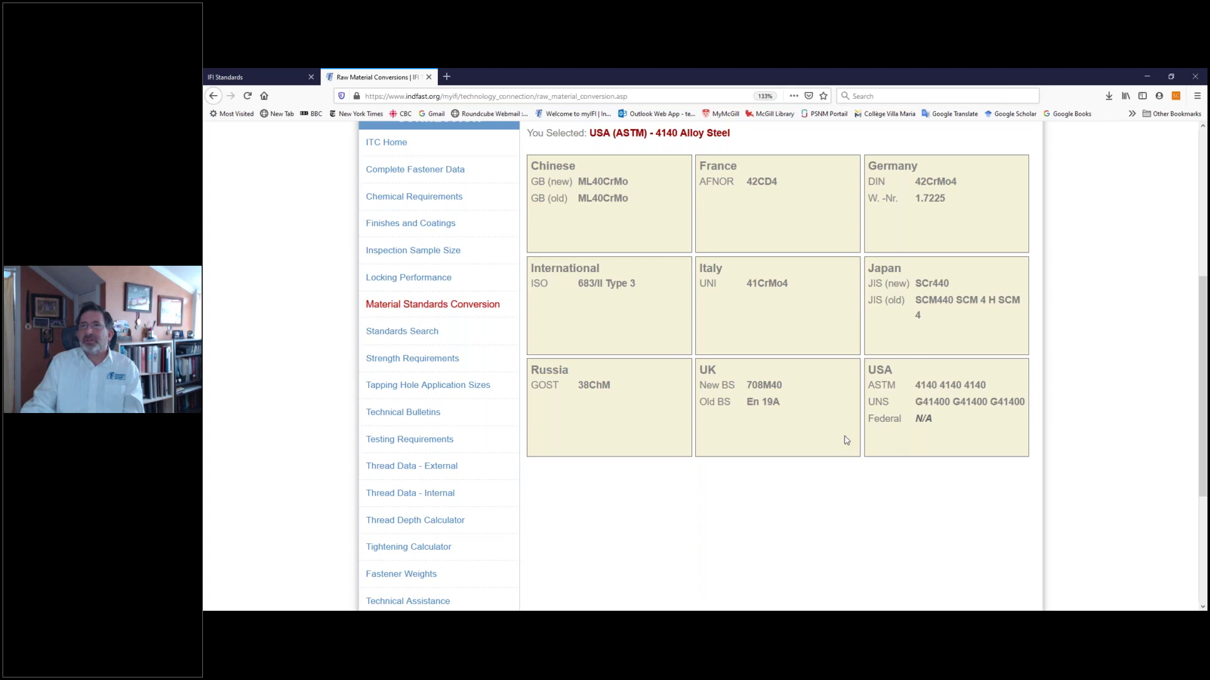
scroll(818, 396, "up", 3)
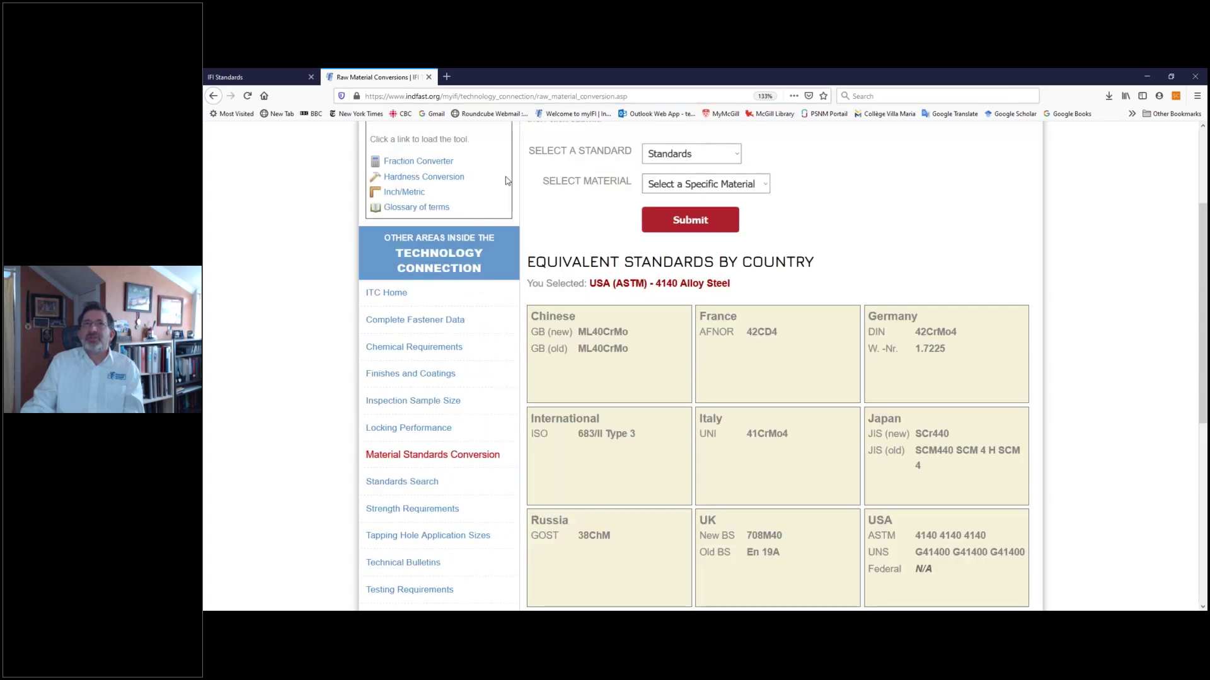
scroll(534, 182, "up", 3)
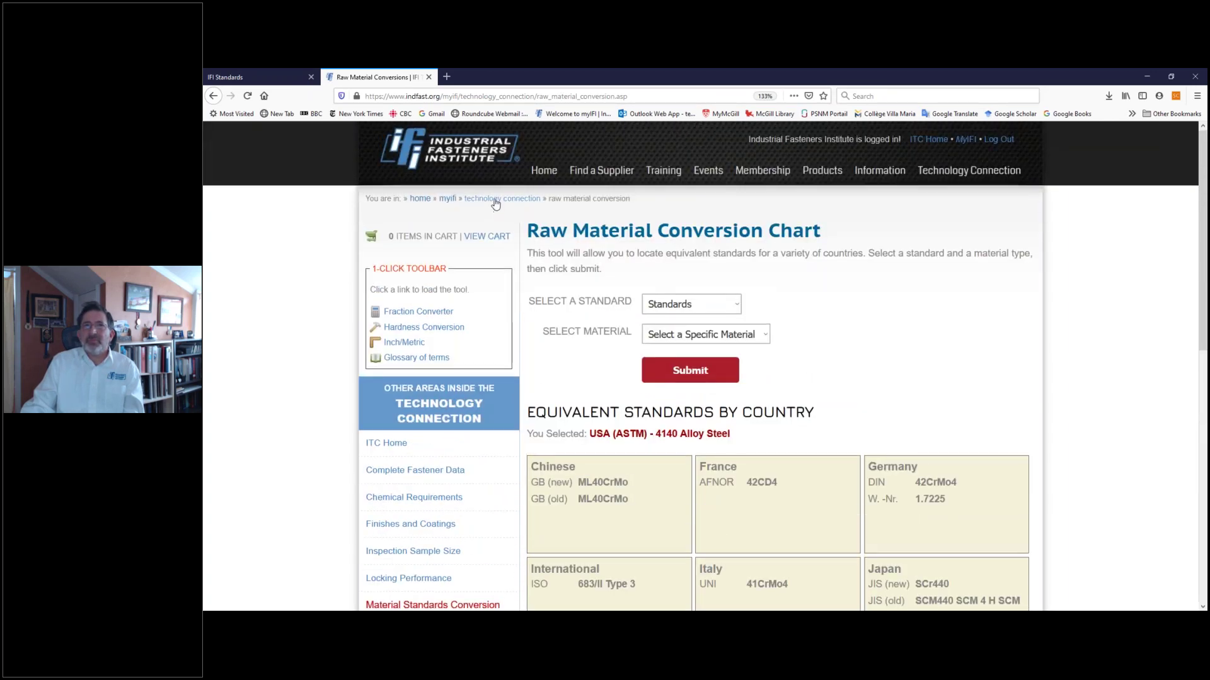
left_click(496, 201)
- Open the Locking Performance tool for inch nuts
scroll(765, 321, "down", 7)
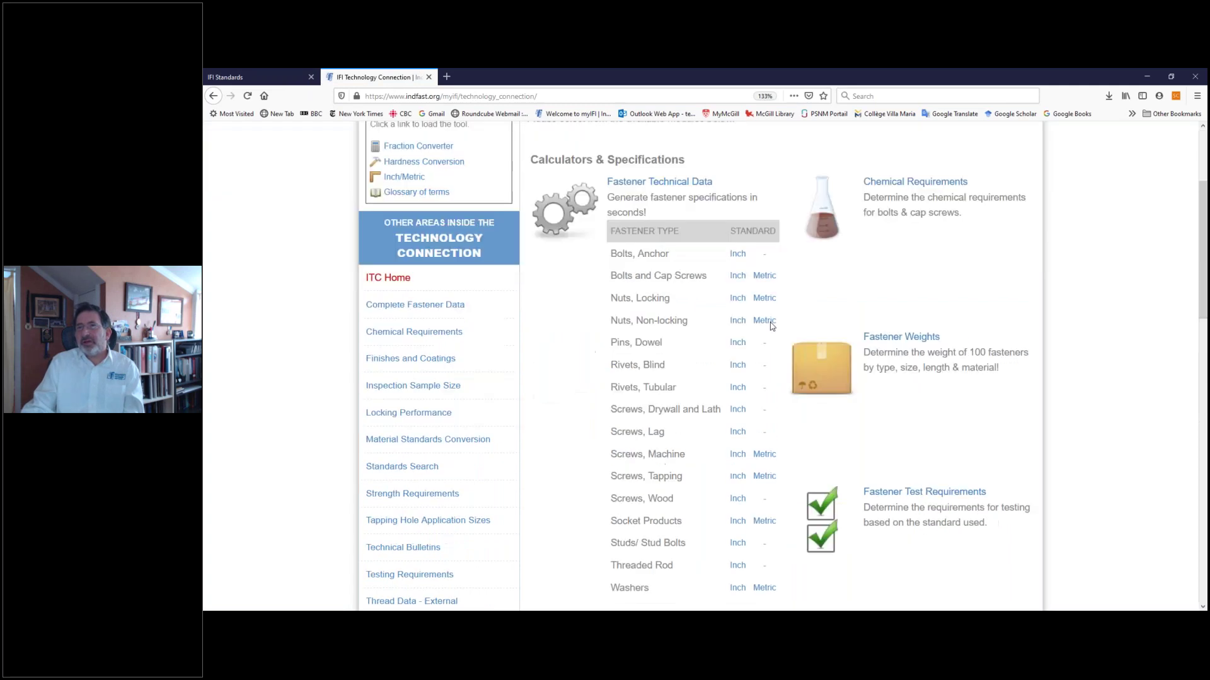
scroll(775, 321, "down", 3)
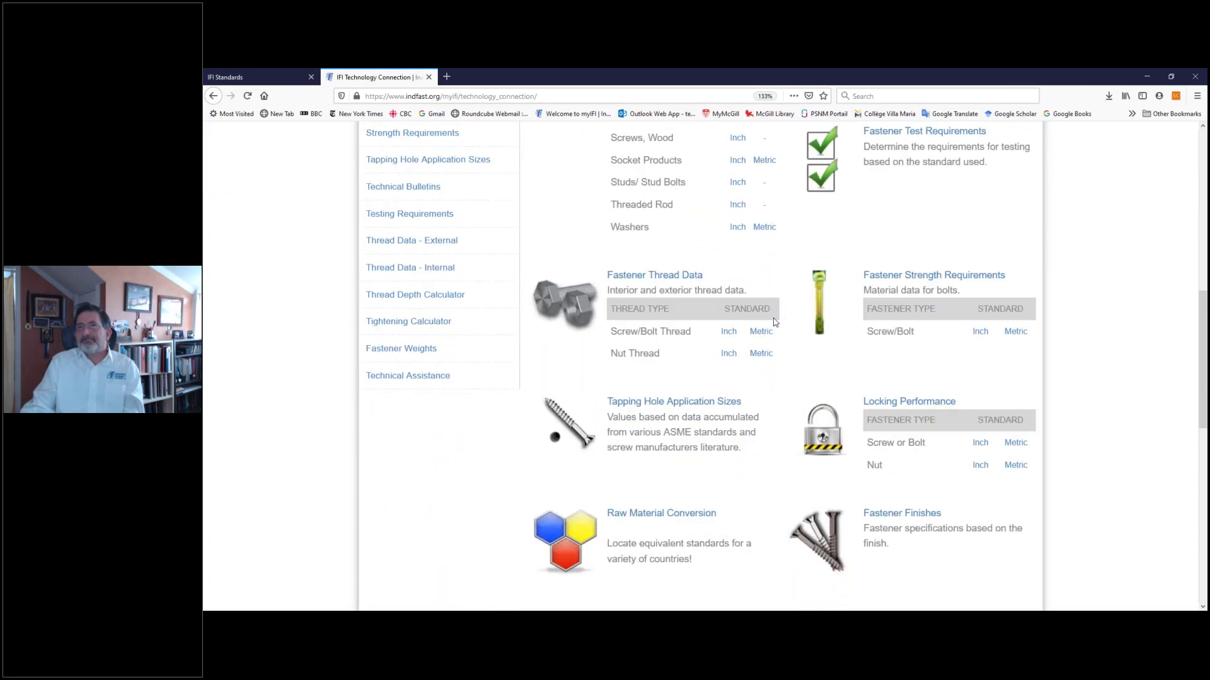
scroll(775, 322, "down", 3)
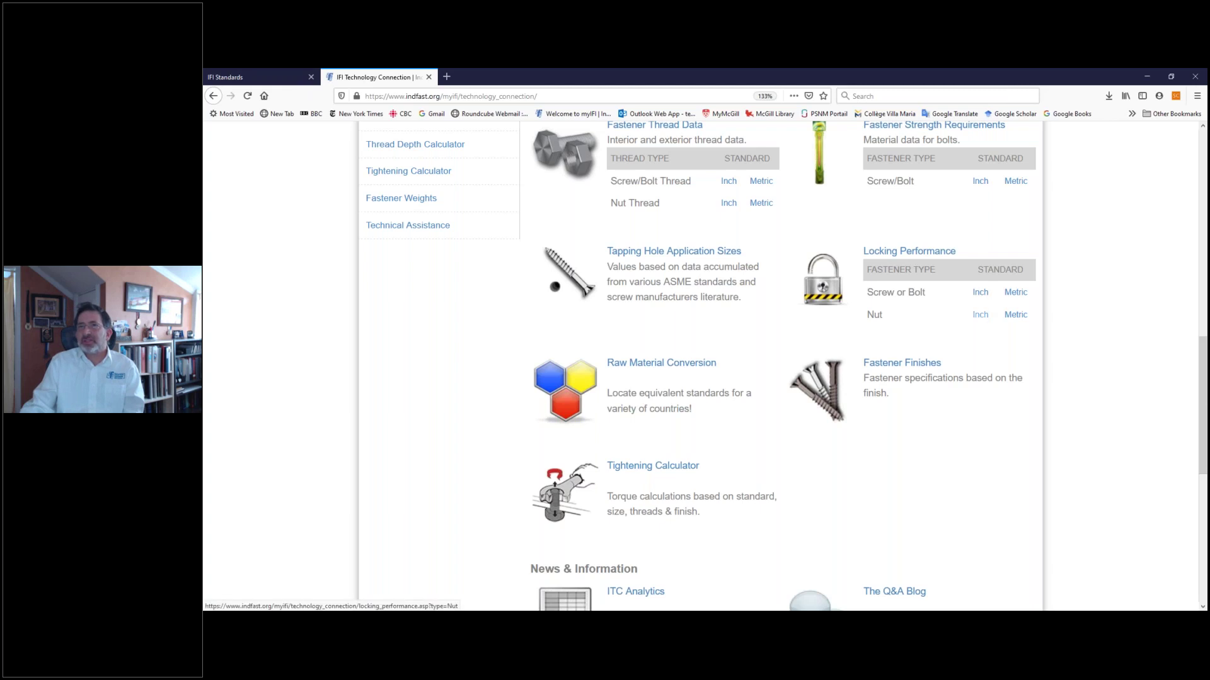
left_click(984, 318)
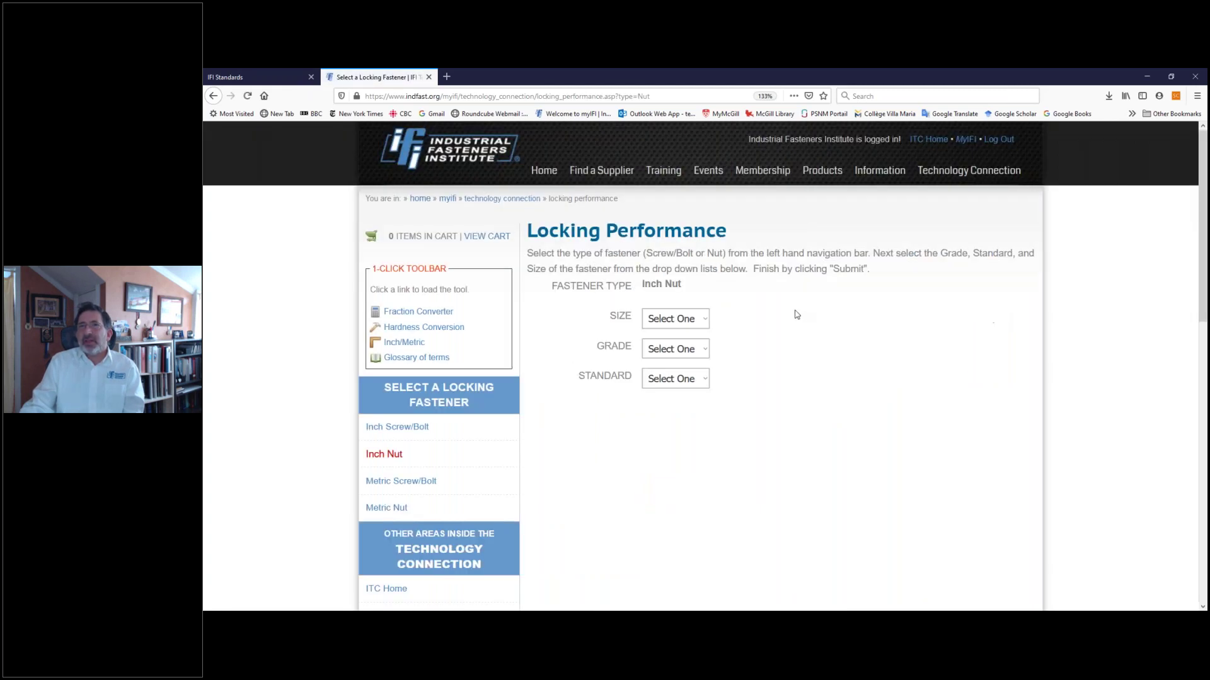
- Look up the locking performance data for a 1/4 inch nut, Grade NE8, standard Nylon Insert Locknut - ASME B18.16.6-2014
left_click(699, 318)
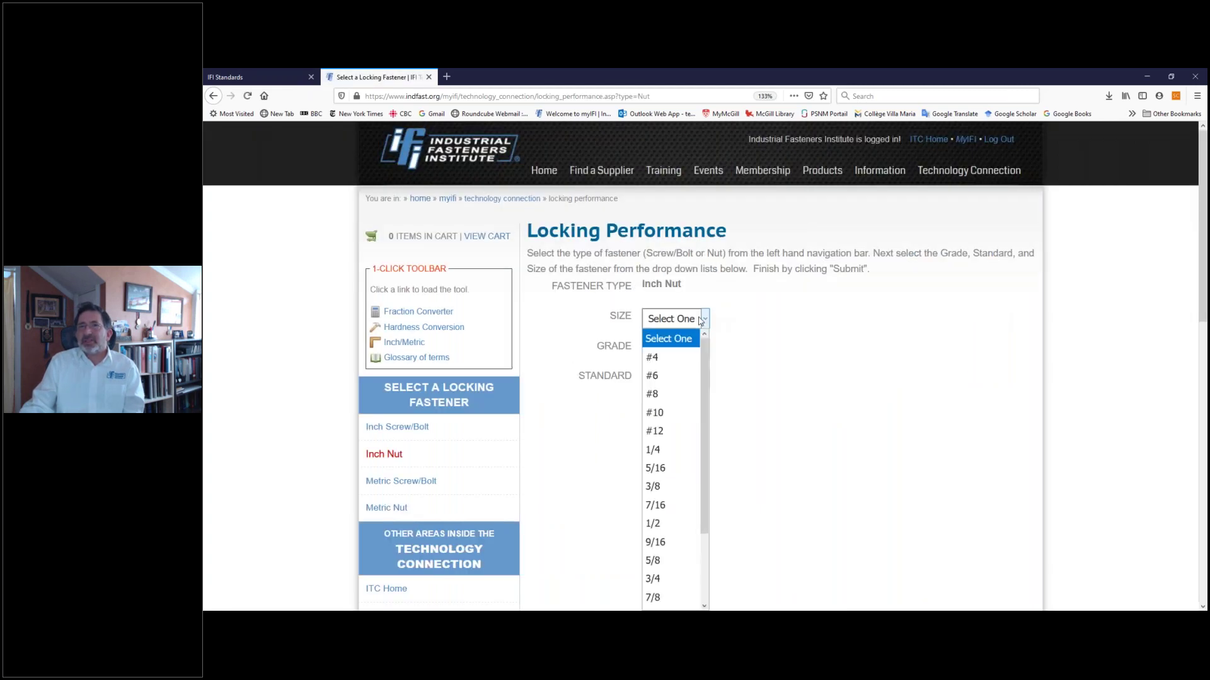
left_click(674, 447)
left_click(691, 357)
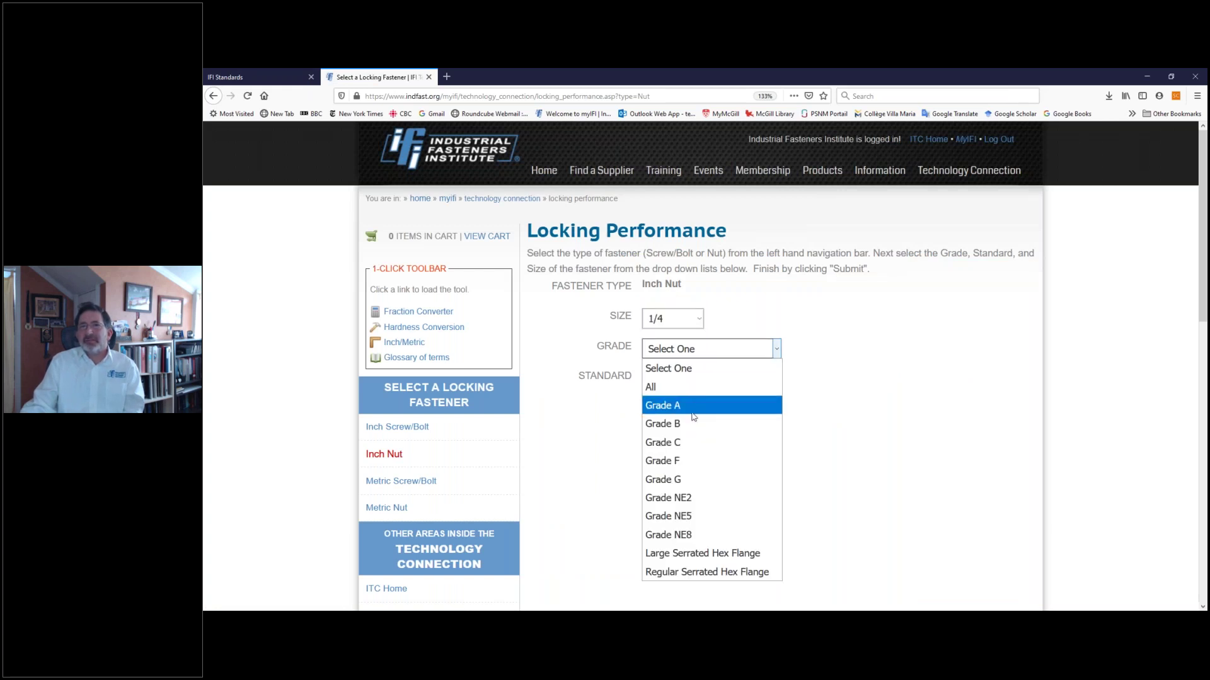
left_click(693, 534)
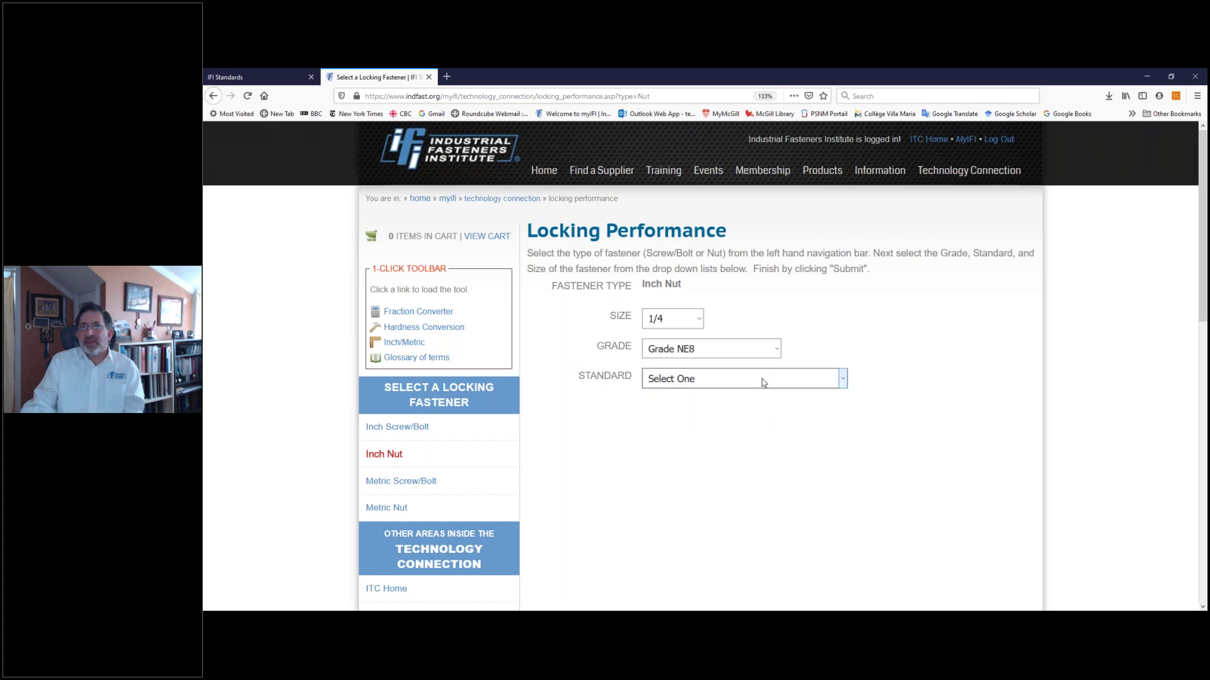
left_click(762, 381)
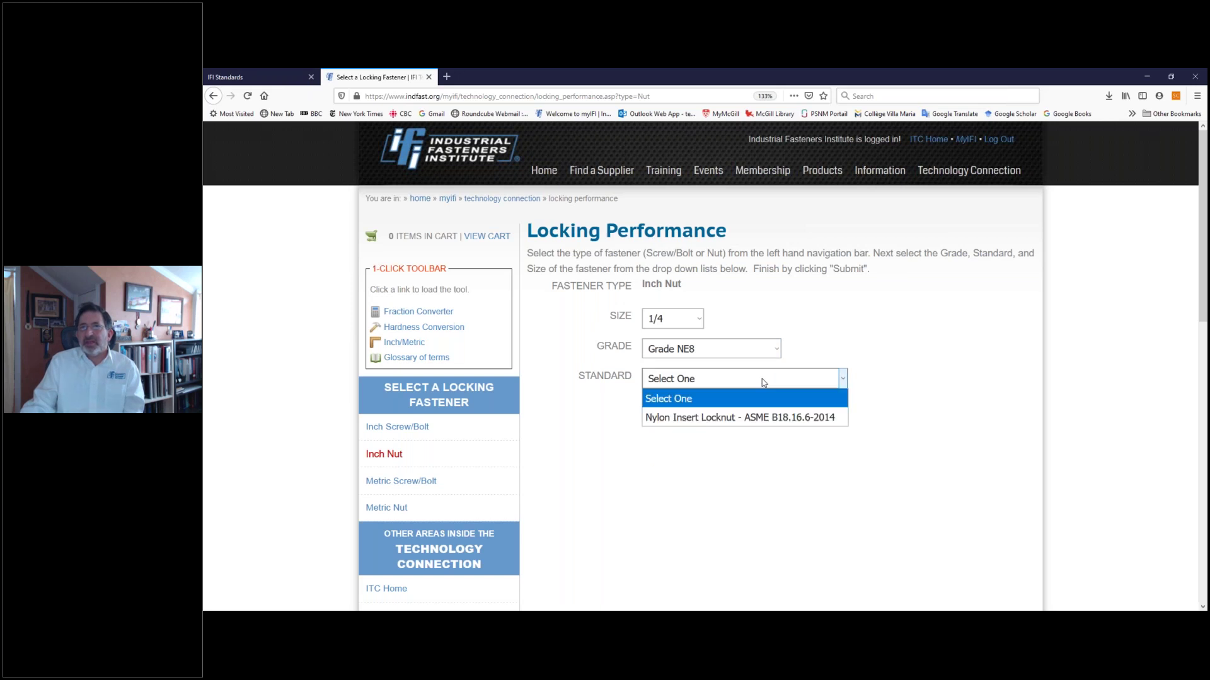
left_click(764, 417)
scroll(828, 434, "down", 5)
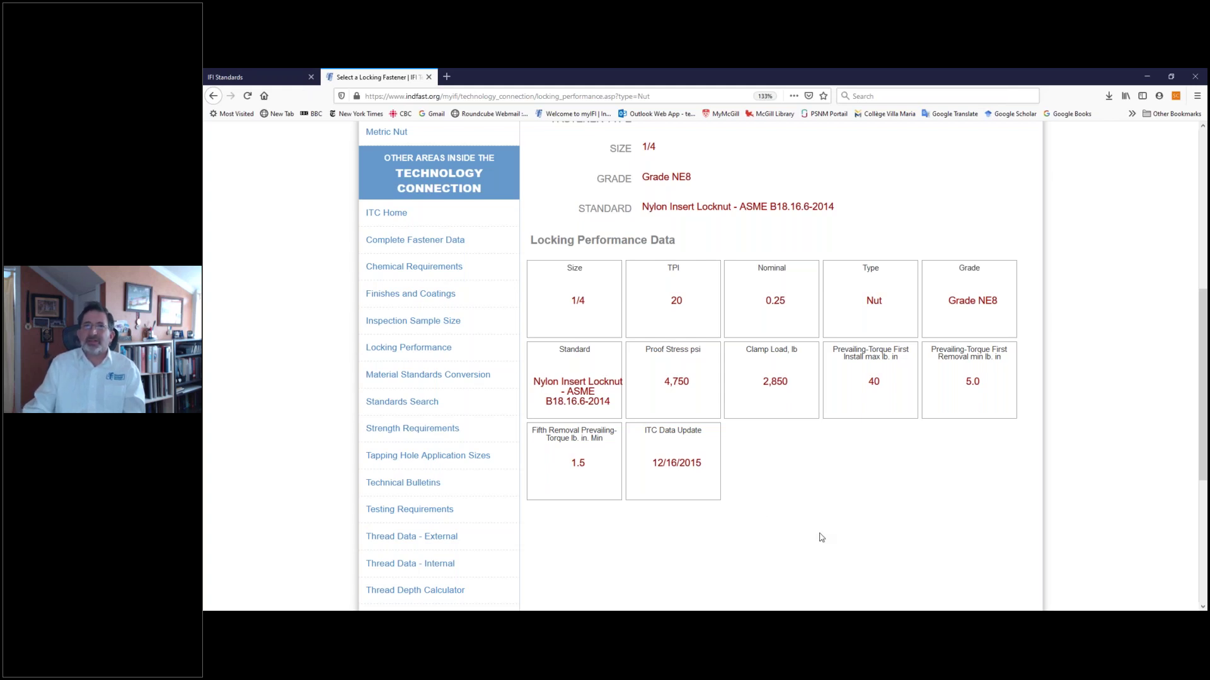
scroll(822, 537, "up", 2)
scroll(827, 530, "up", 6)
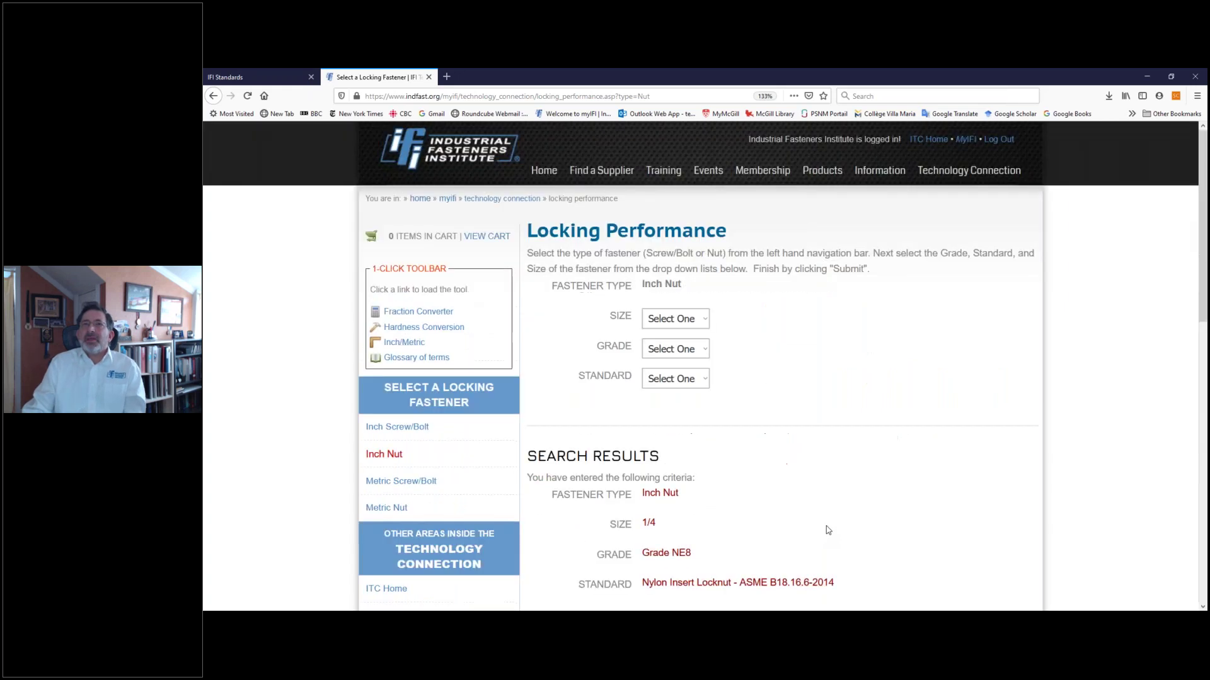
- Return to the Technology Connection page and open the Fastener Finishes tool
left_click(502, 201)
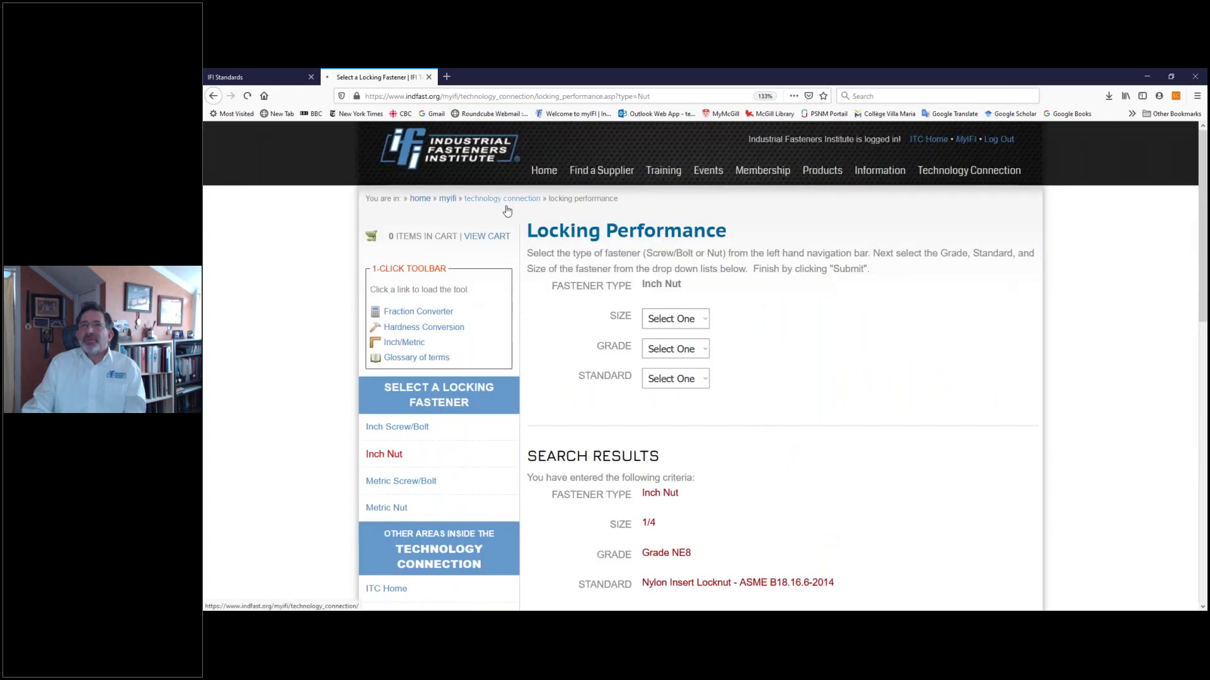
scroll(765, 433, "down", 3)
scroll(764, 435, "down", 4)
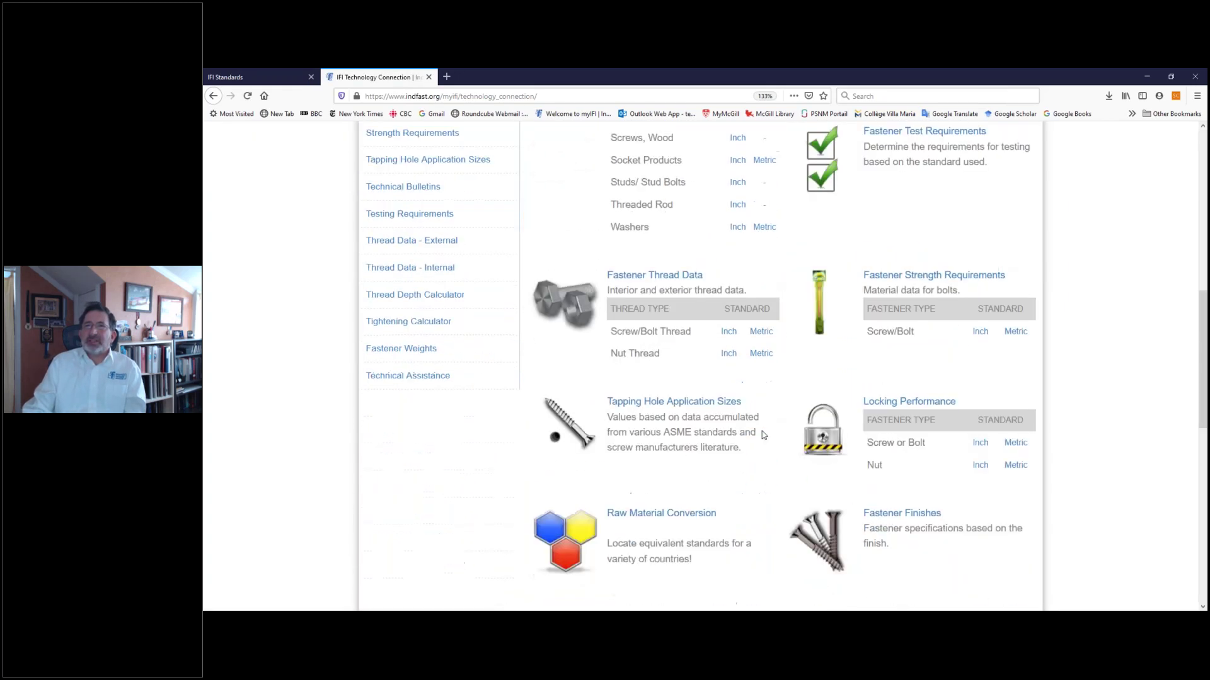
scroll(762, 435, "down", 4)
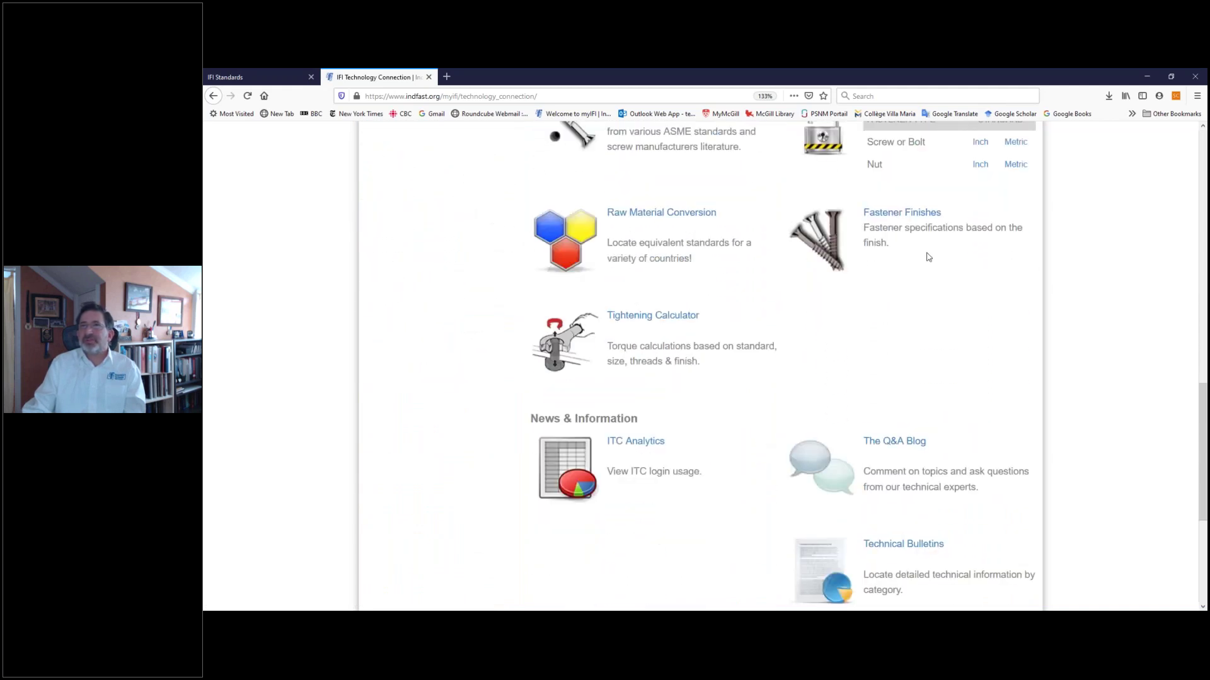
left_click(915, 214)
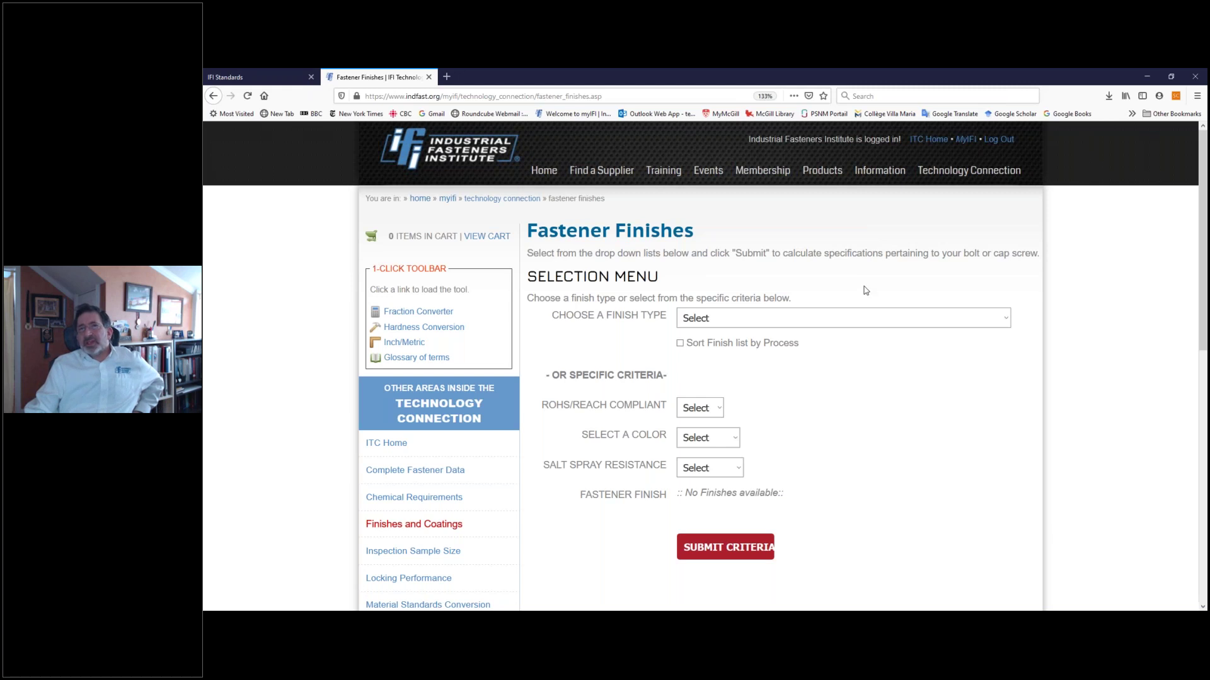
- Browse the available finish types without choosing one, and set the finish list to sort by process
left_click(863, 321)
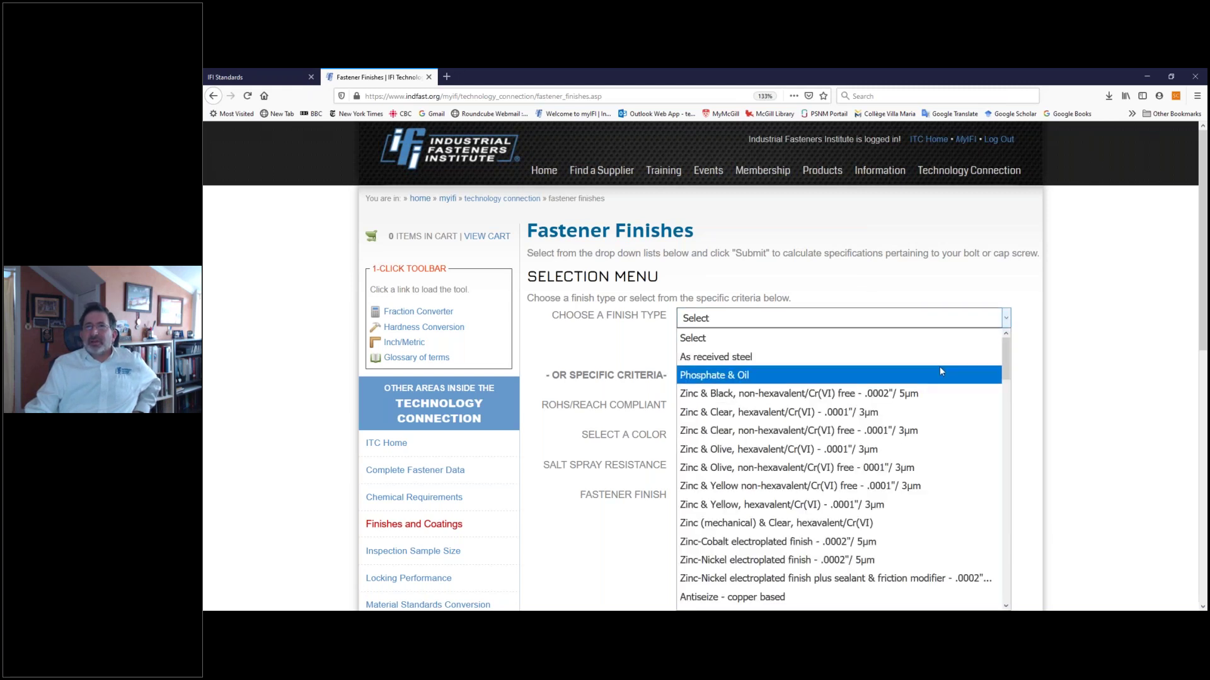
left_click_drag(1000, 364, 942, 294)
left_click(944, 288)
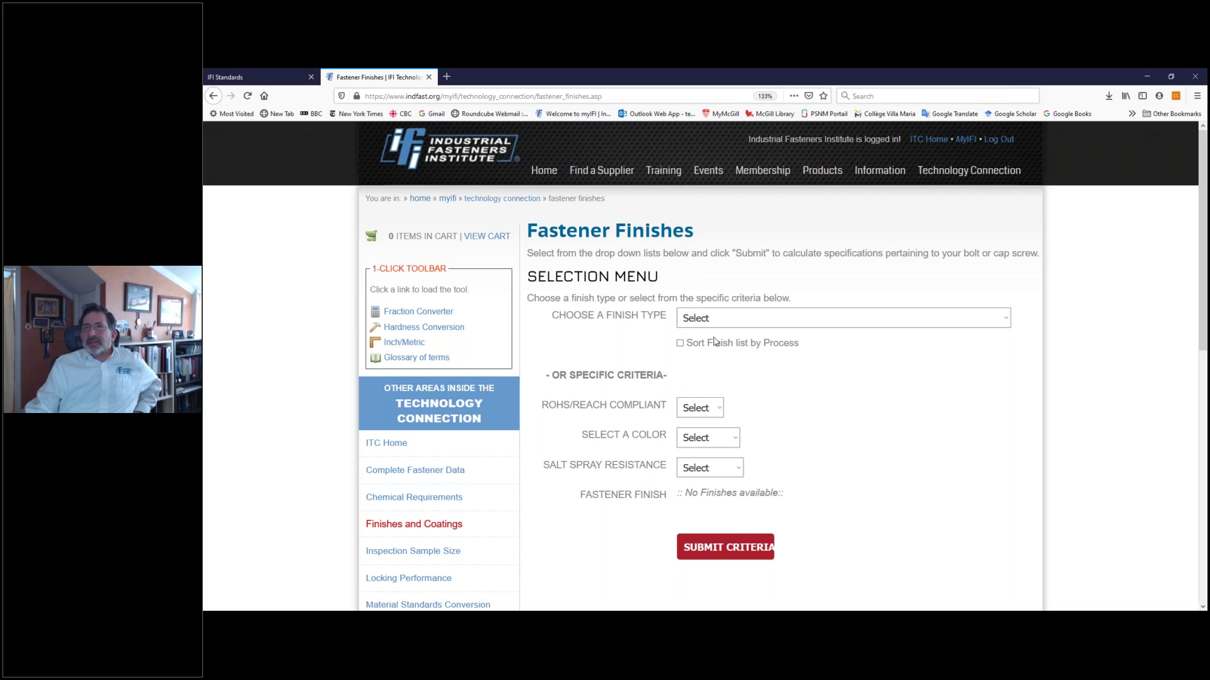
left_click(742, 320)
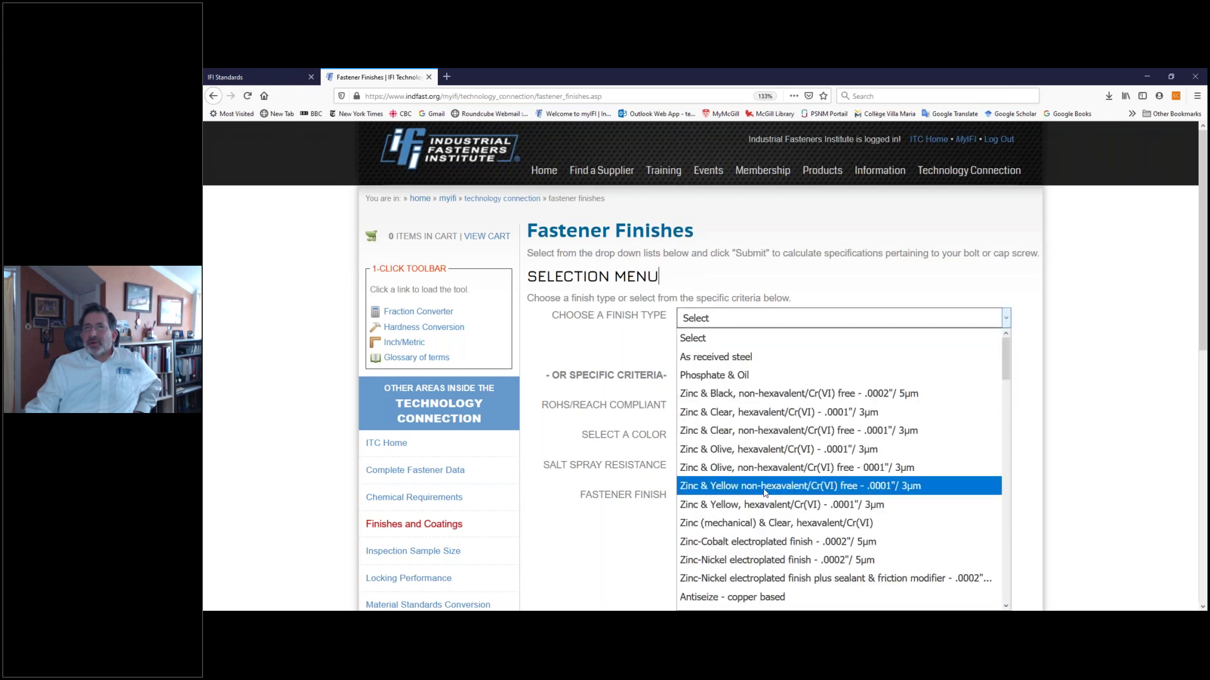
left_click(674, 349)
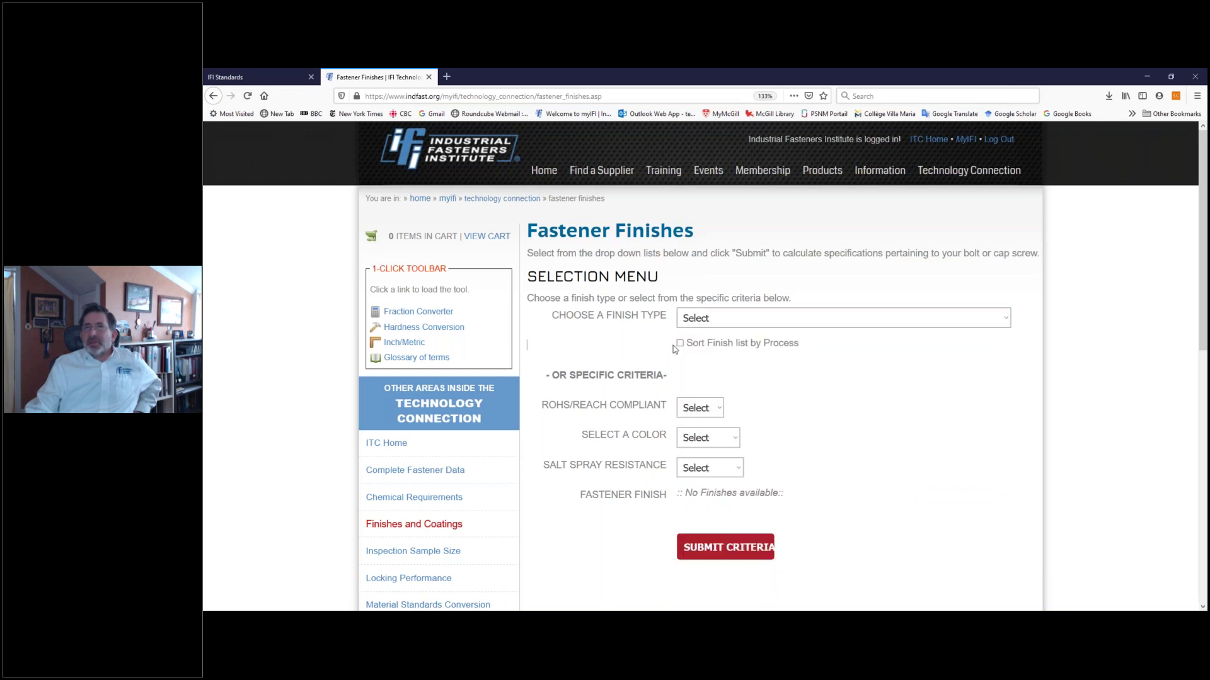
left_click(679, 344)
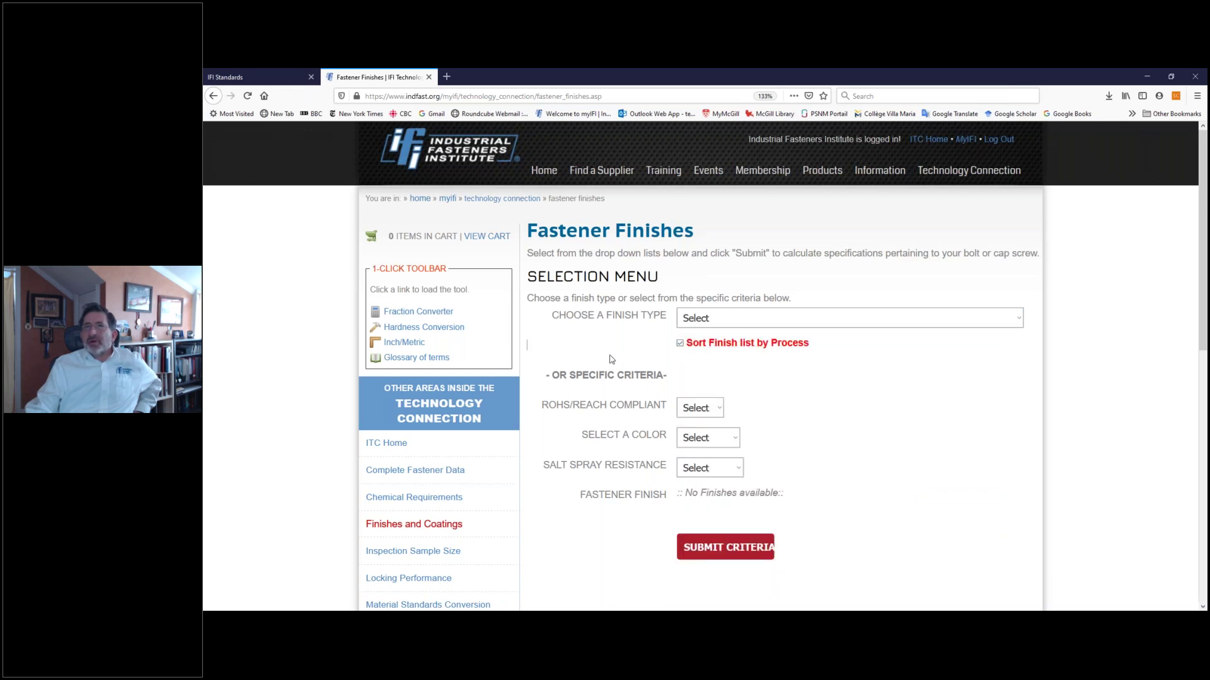
- Examine the finish types grouped by coating process, from antiseize and electroplated coatings through zinc flake systems to passivation
left_click(845, 324)
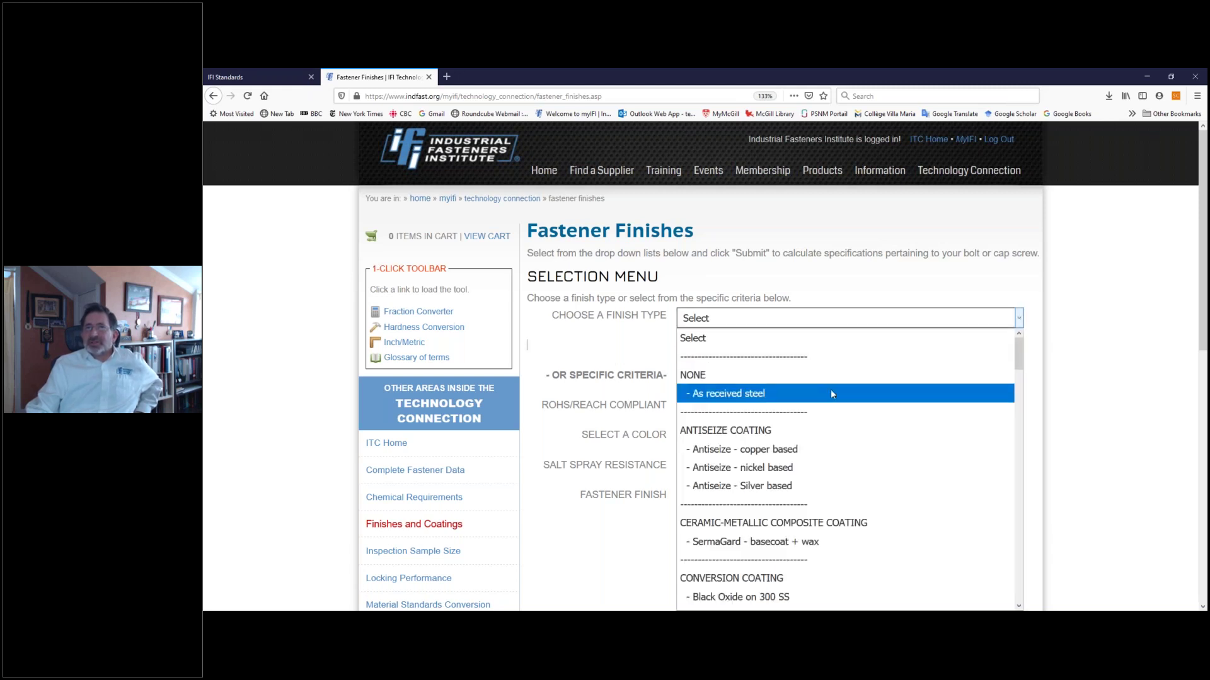
scroll(831, 390, "down", 1)
scroll(832, 395, "down", 2)
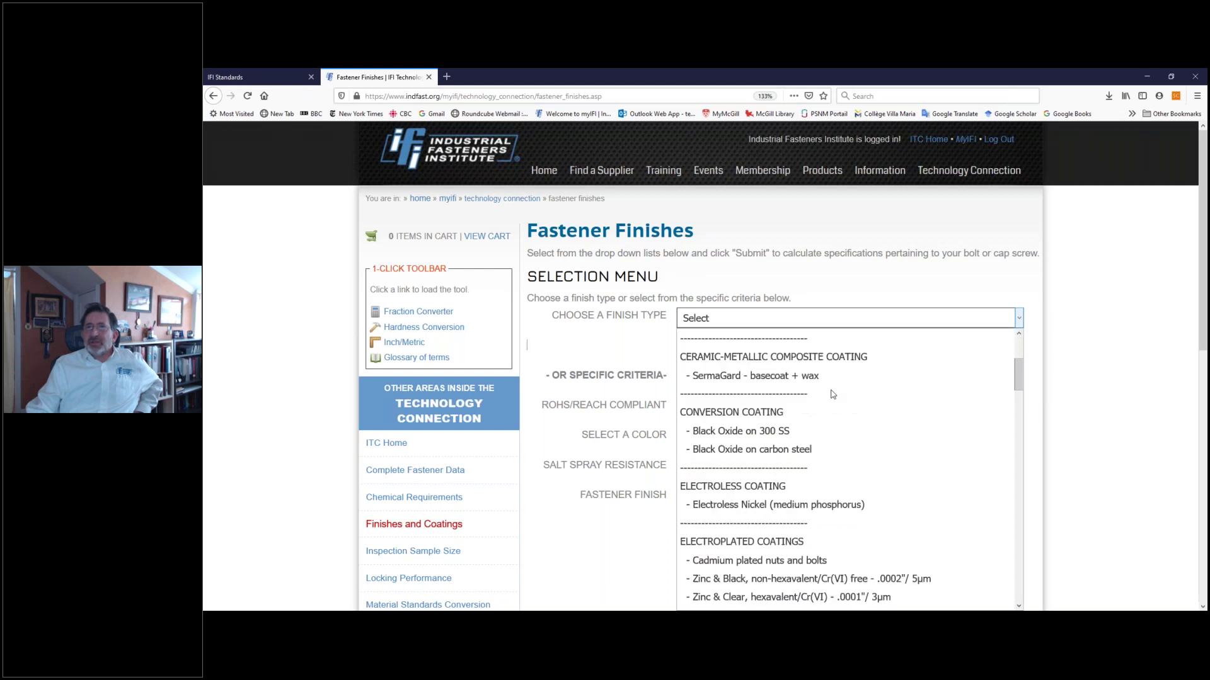
scroll(833, 395, "down", 1)
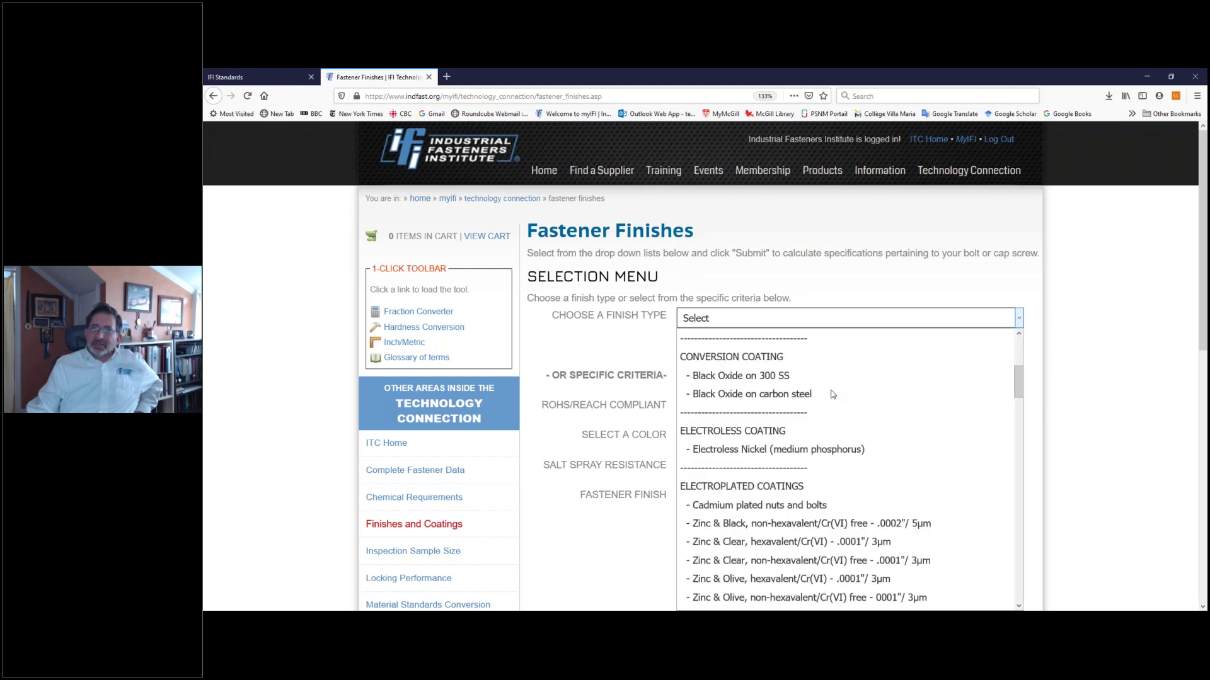
scroll(832, 395, "down", 1)
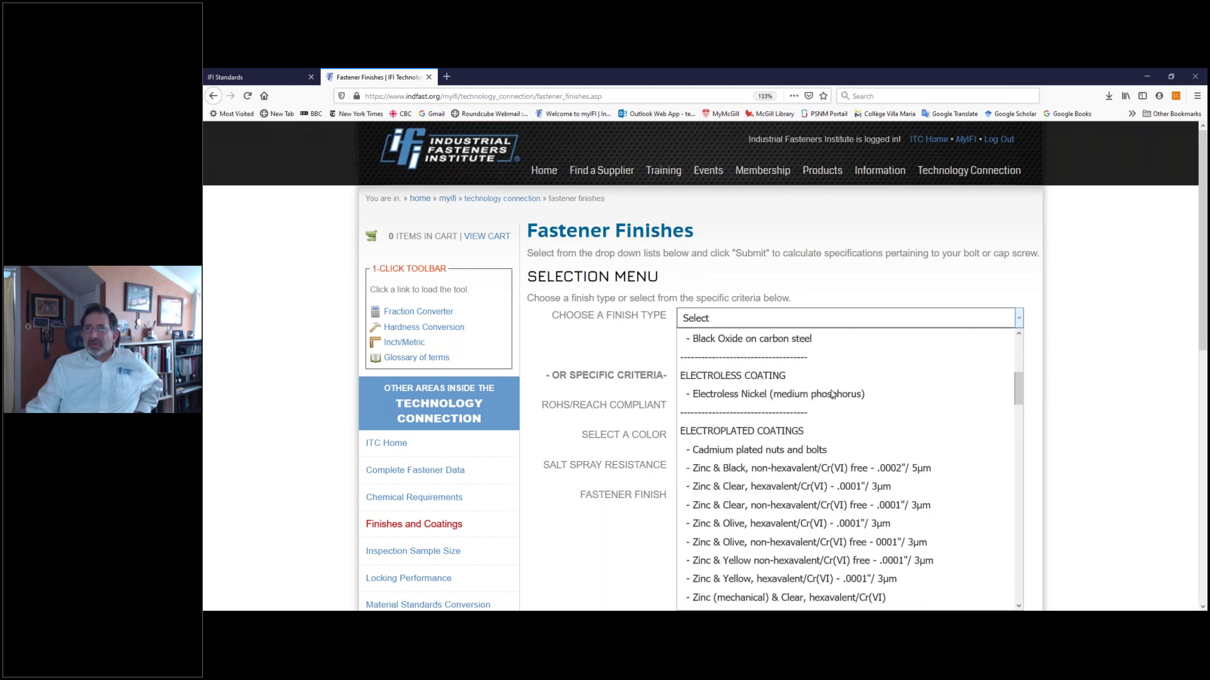
scroll(832, 395, "down", 5)
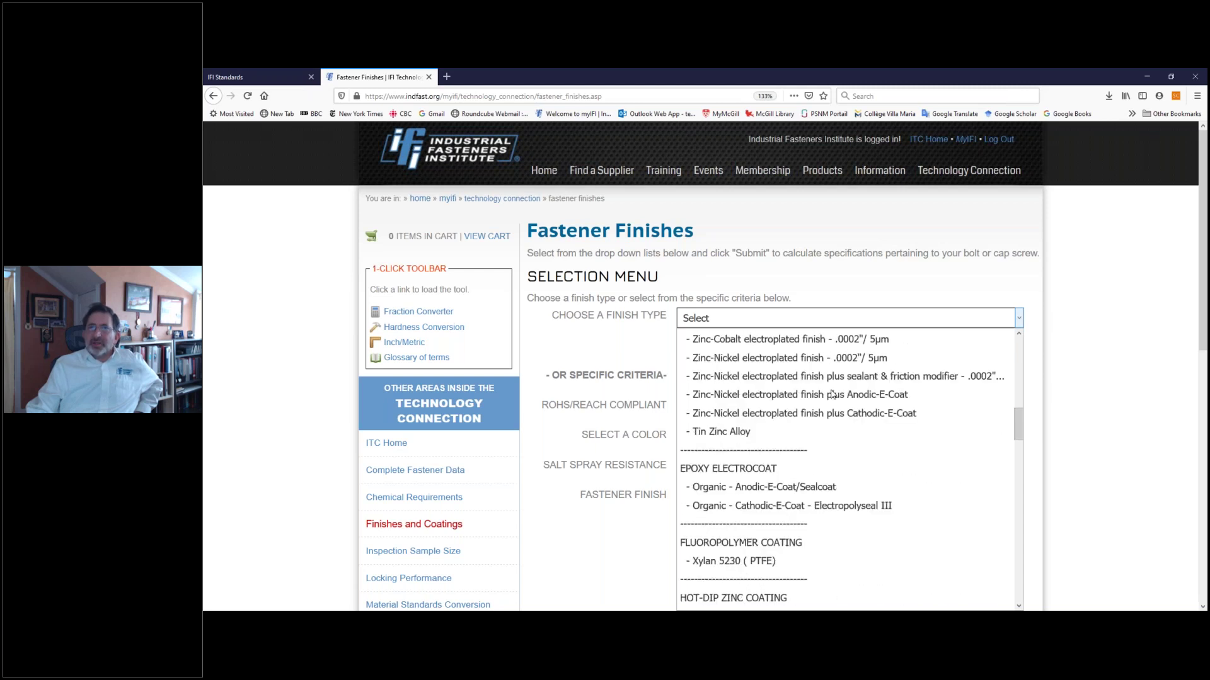
scroll(832, 394, "down", 3)
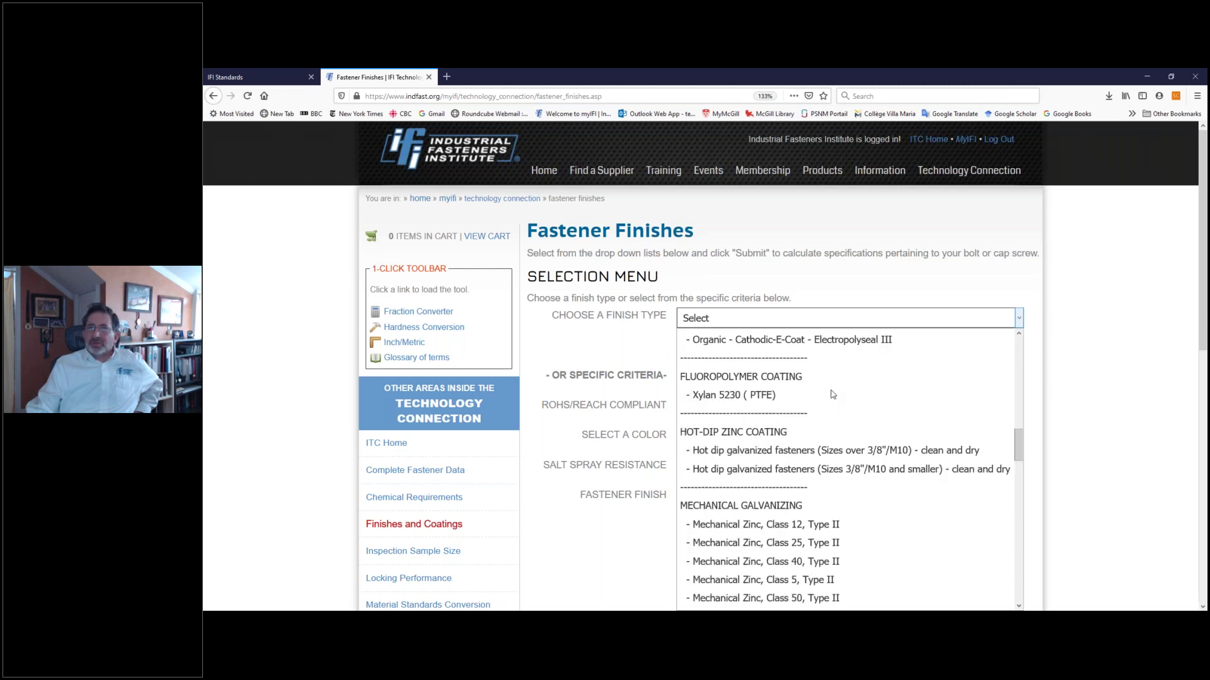
scroll(832, 394, "down", 1)
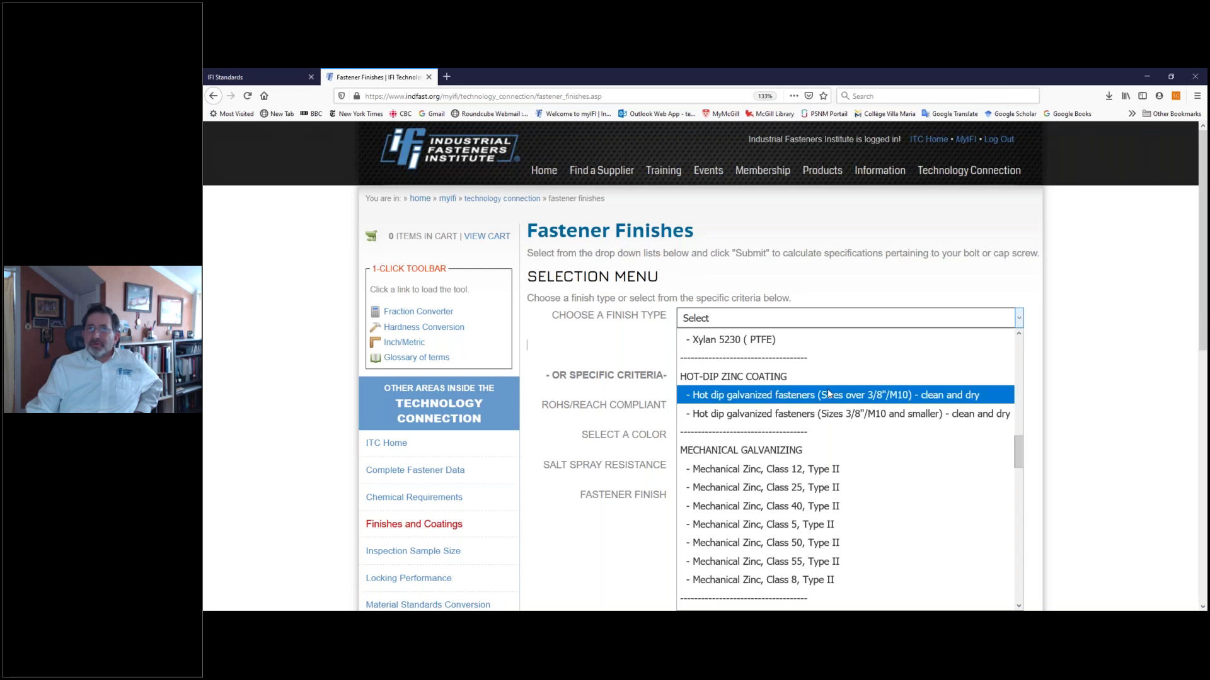
scroll(830, 394, "up", 2)
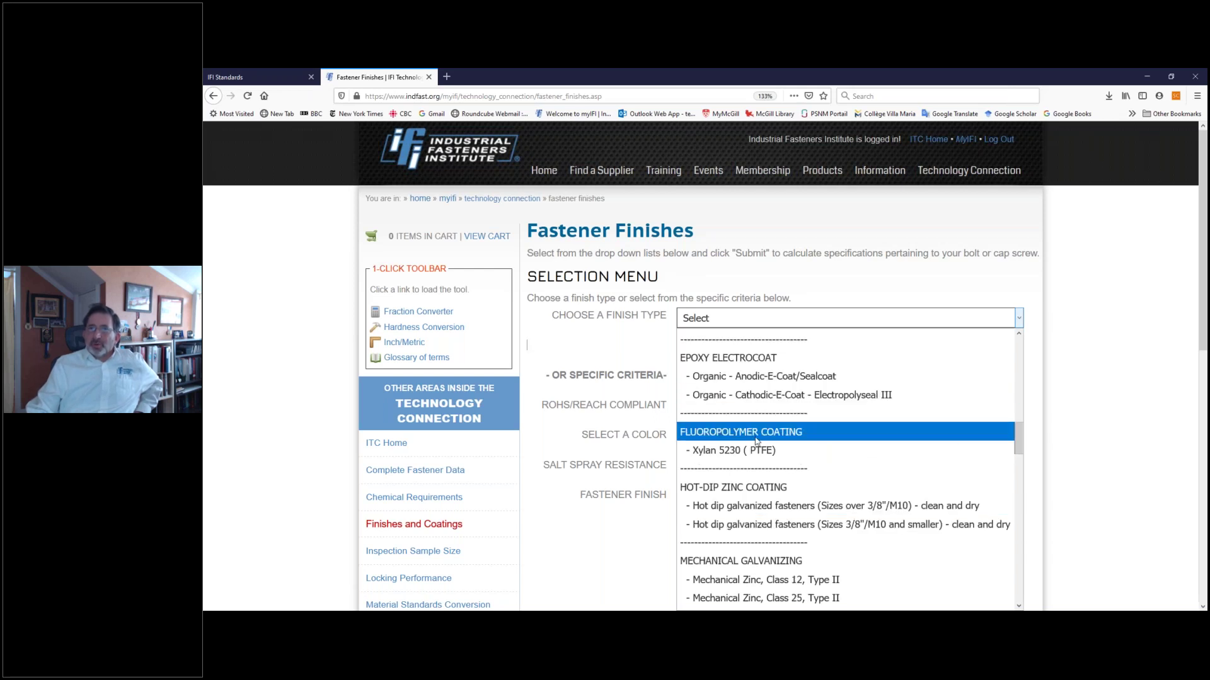
scroll(842, 445, "down", 3)
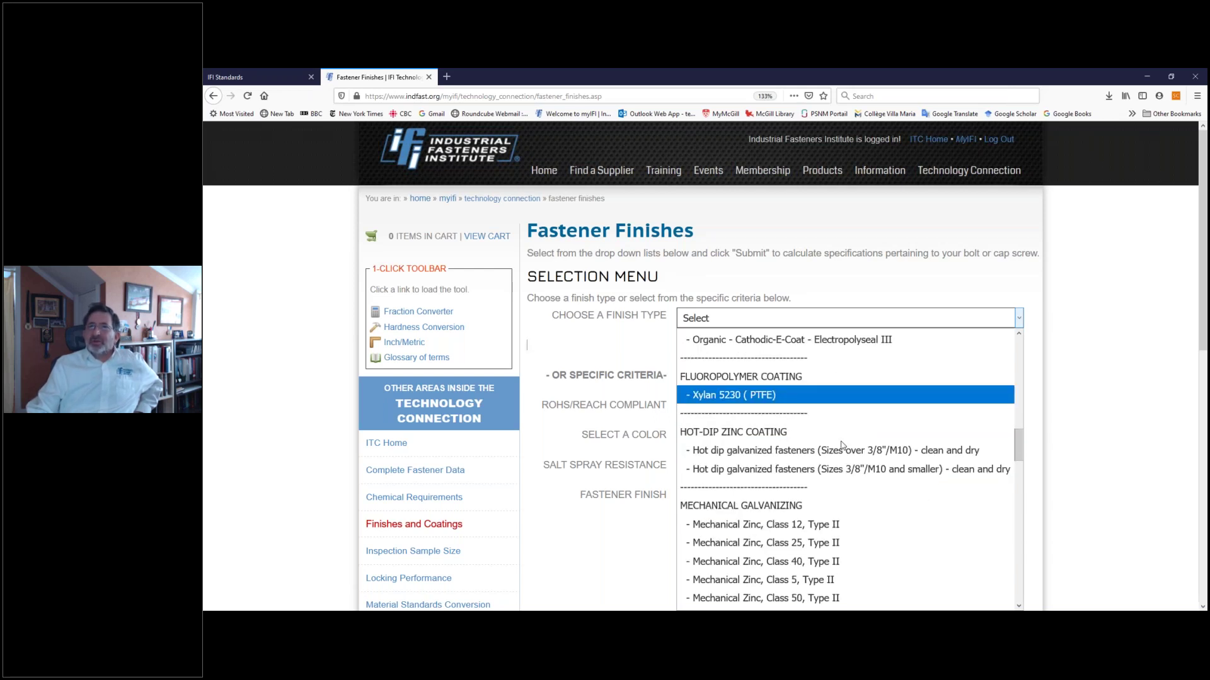
scroll(842, 445, "down", 3)
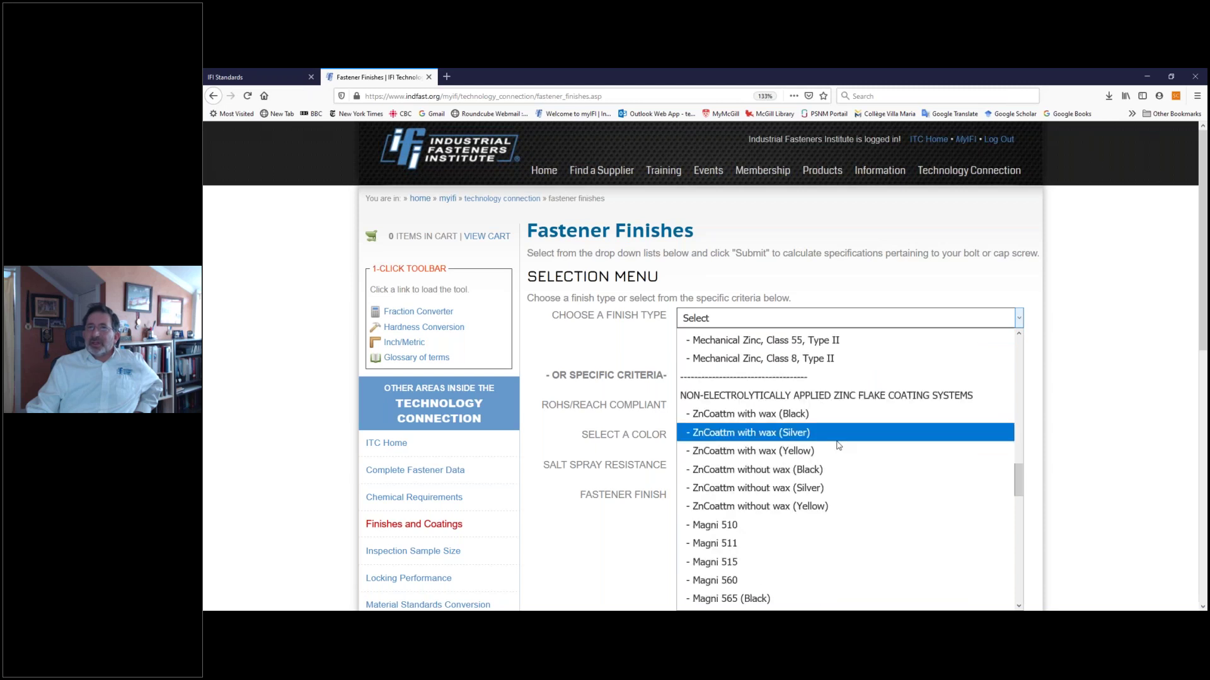
scroll(864, 429, "down", 6)
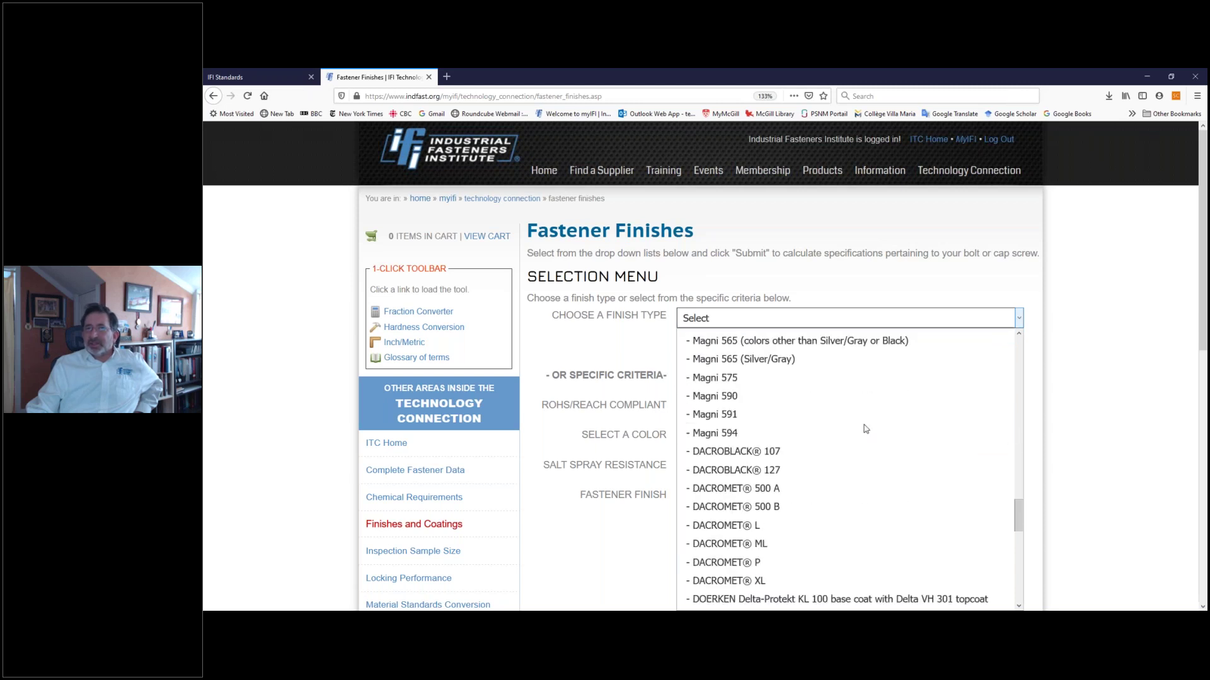
scroll(865, 429, "down", 8)
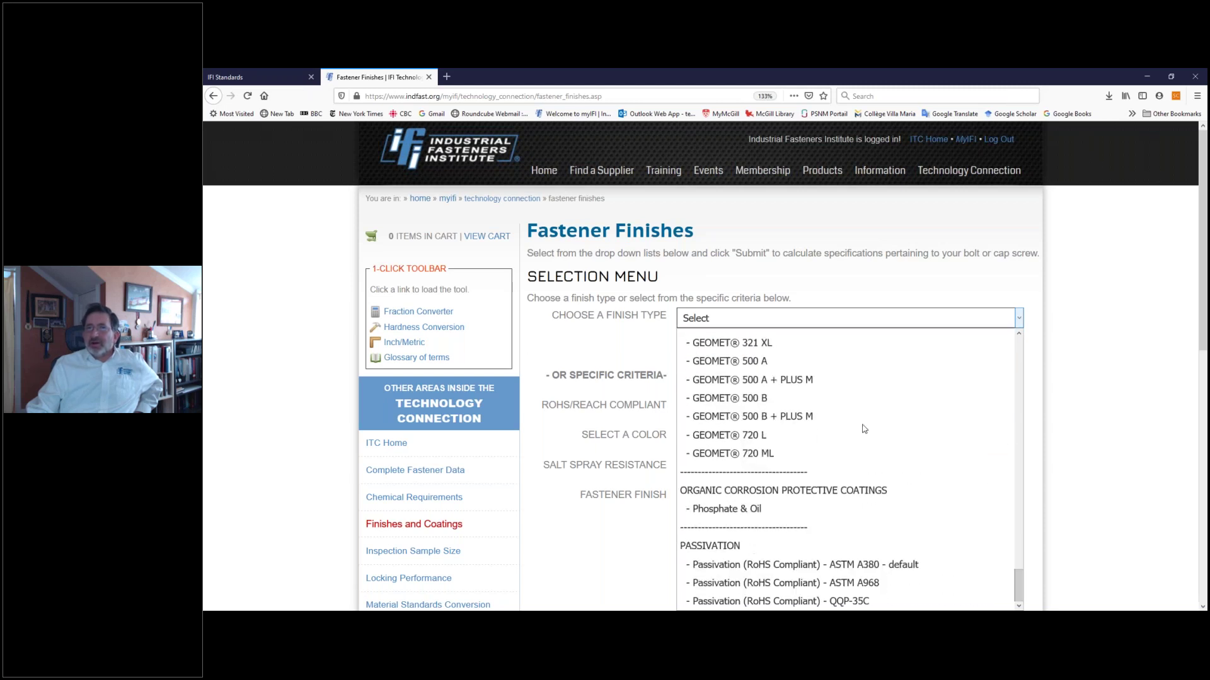
scroll(864, 429, "up", 15)
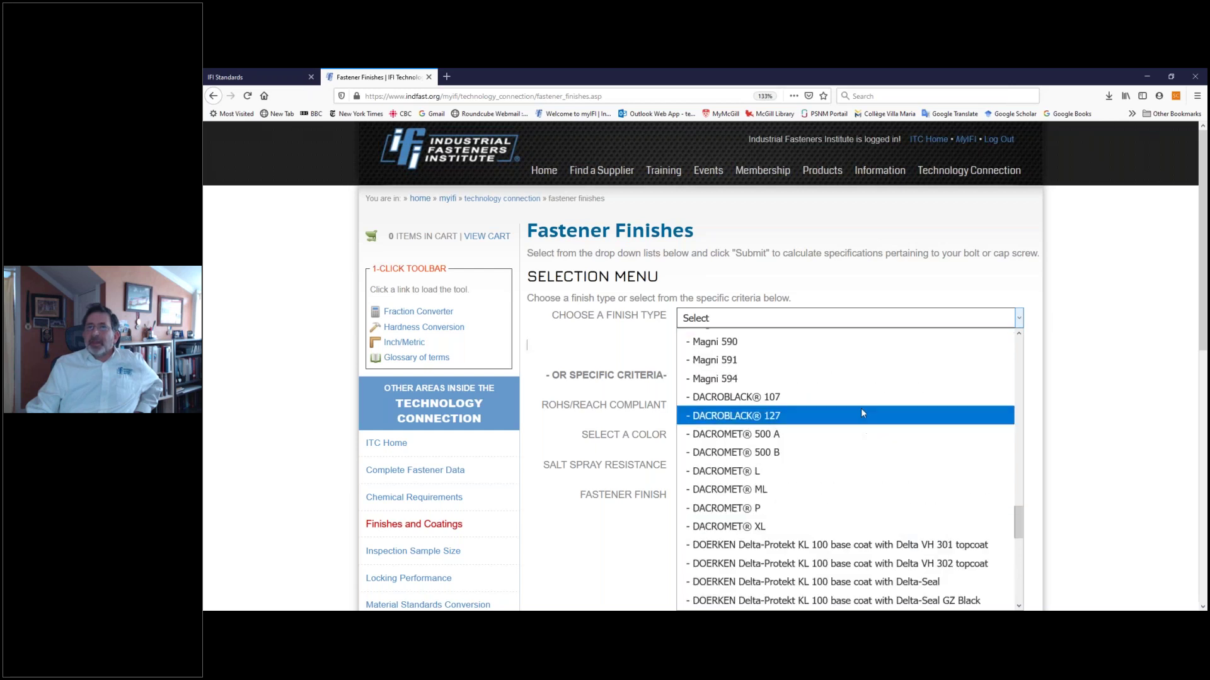
left_click(925, 293)
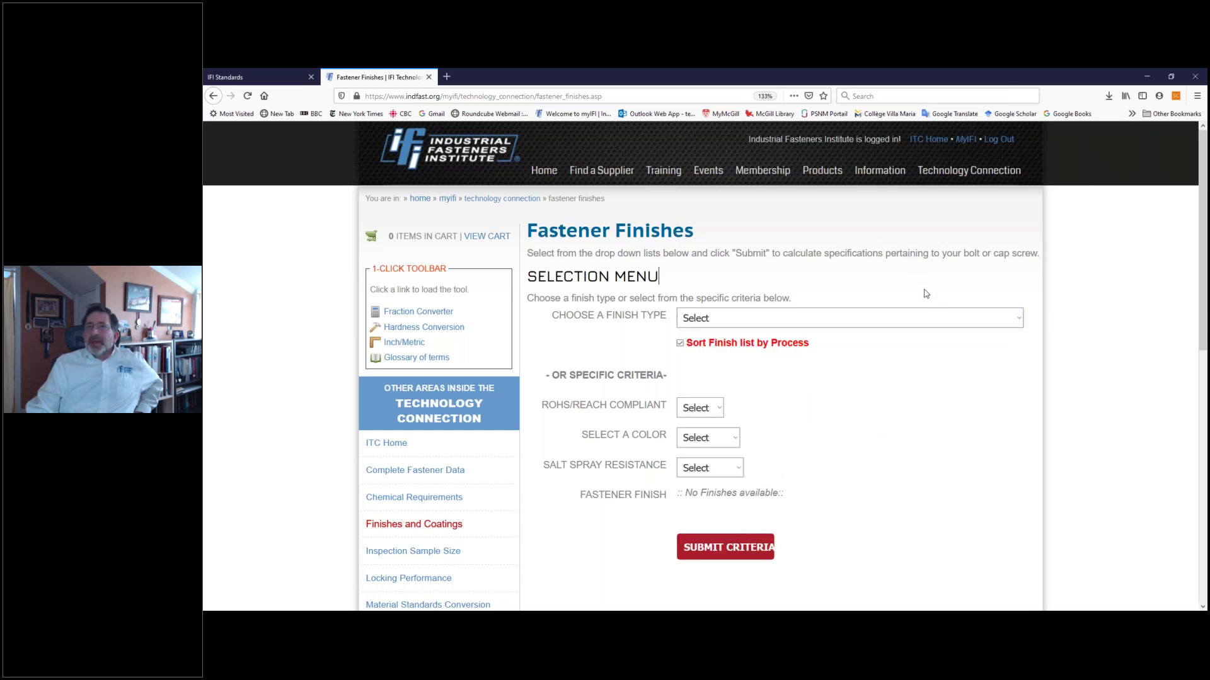
- Filter the fastener finishes by RoHS/REACH compliant YES, color Silver/Gray and salt spray resistance 500 & more
left_click(715, 412)
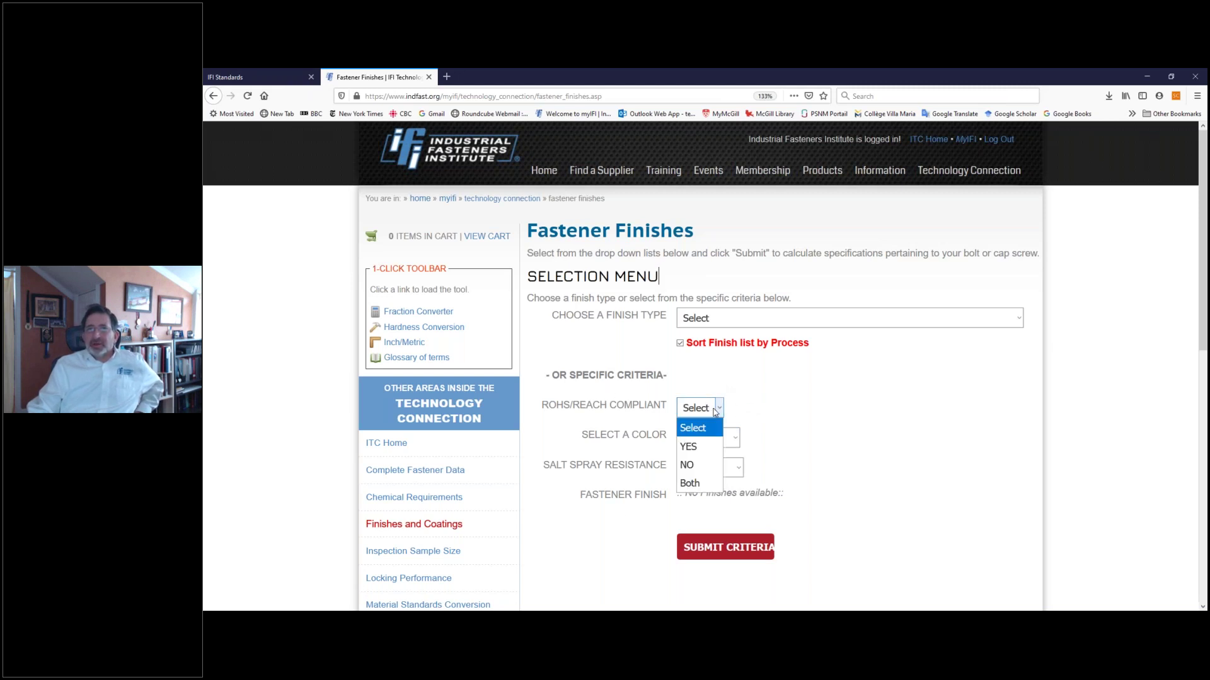
left_click(704, 443)
left_click(716, 445)
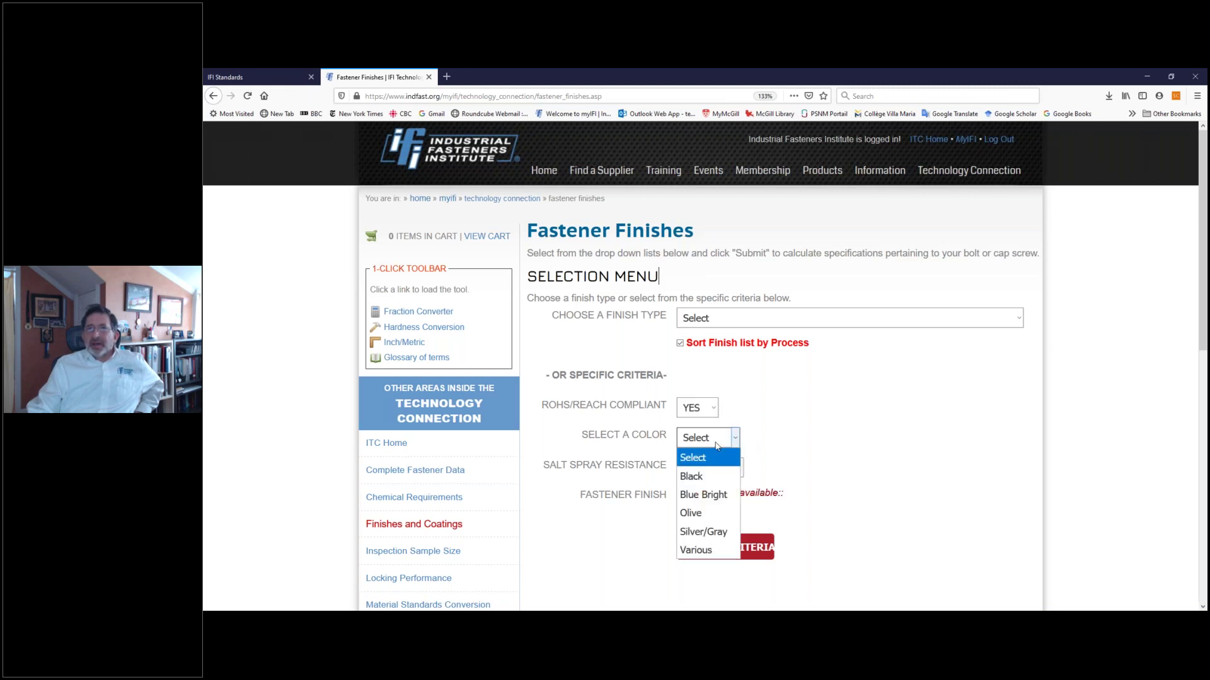
left_click(727, 532)
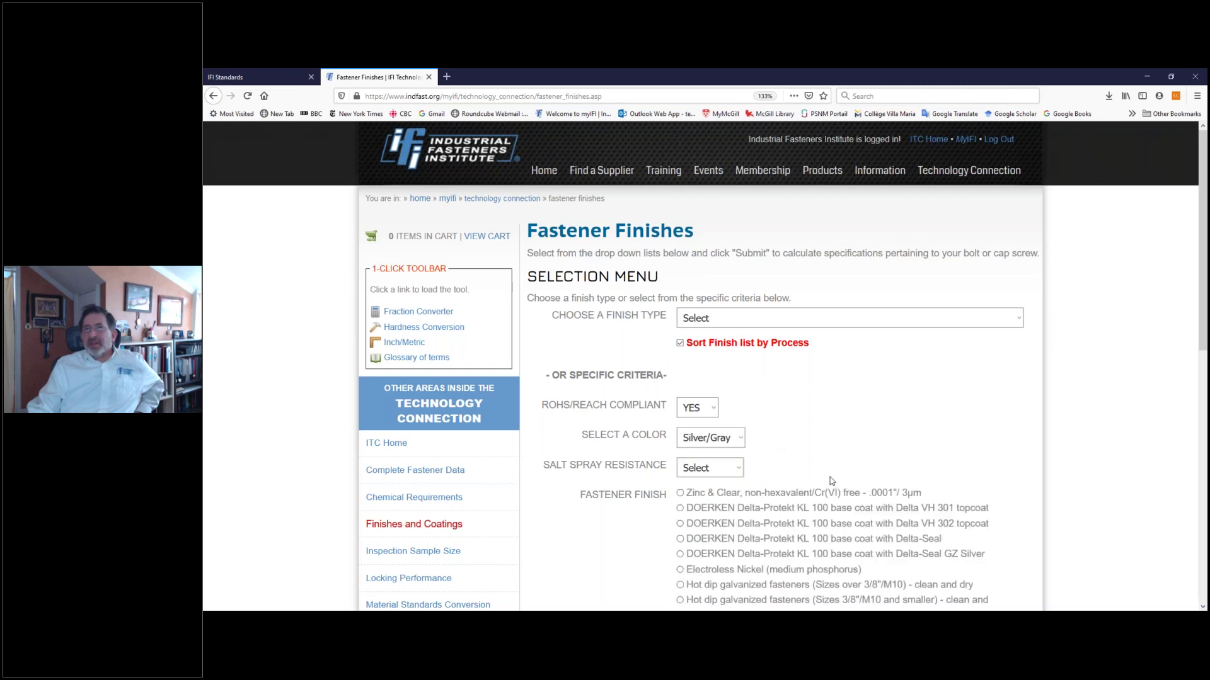
scroll(831, 480, "down", 5)
scroll(698, 344, "up", 1)
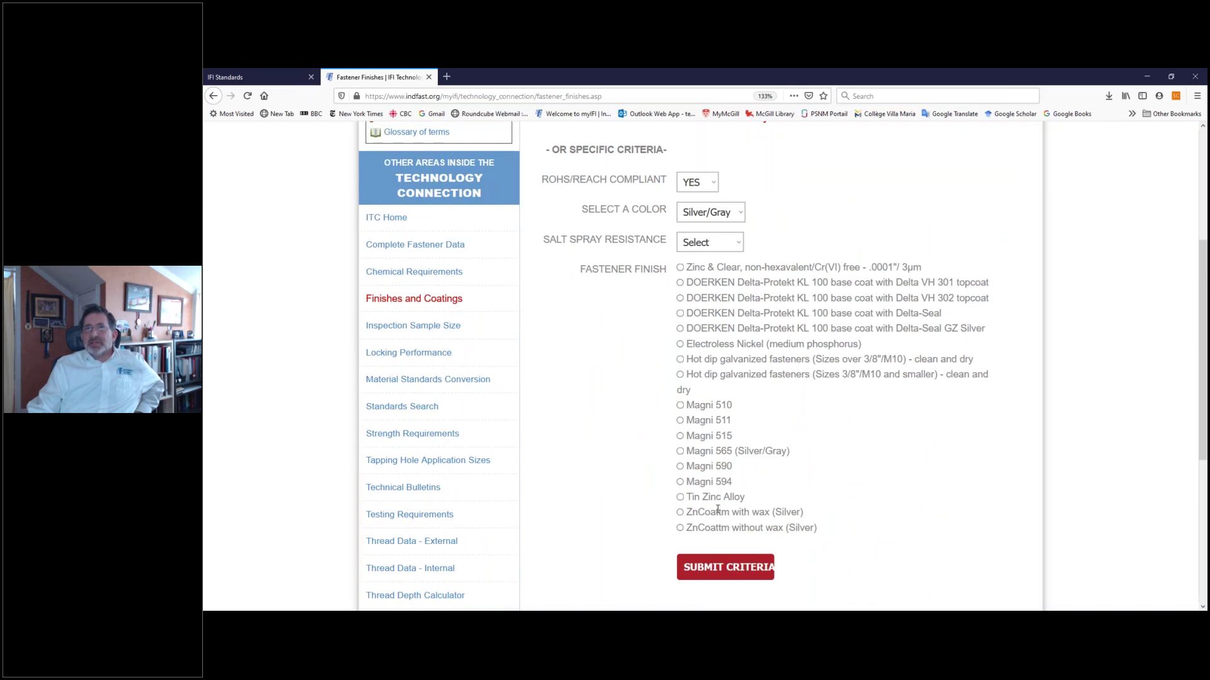
left_click(716, 248)
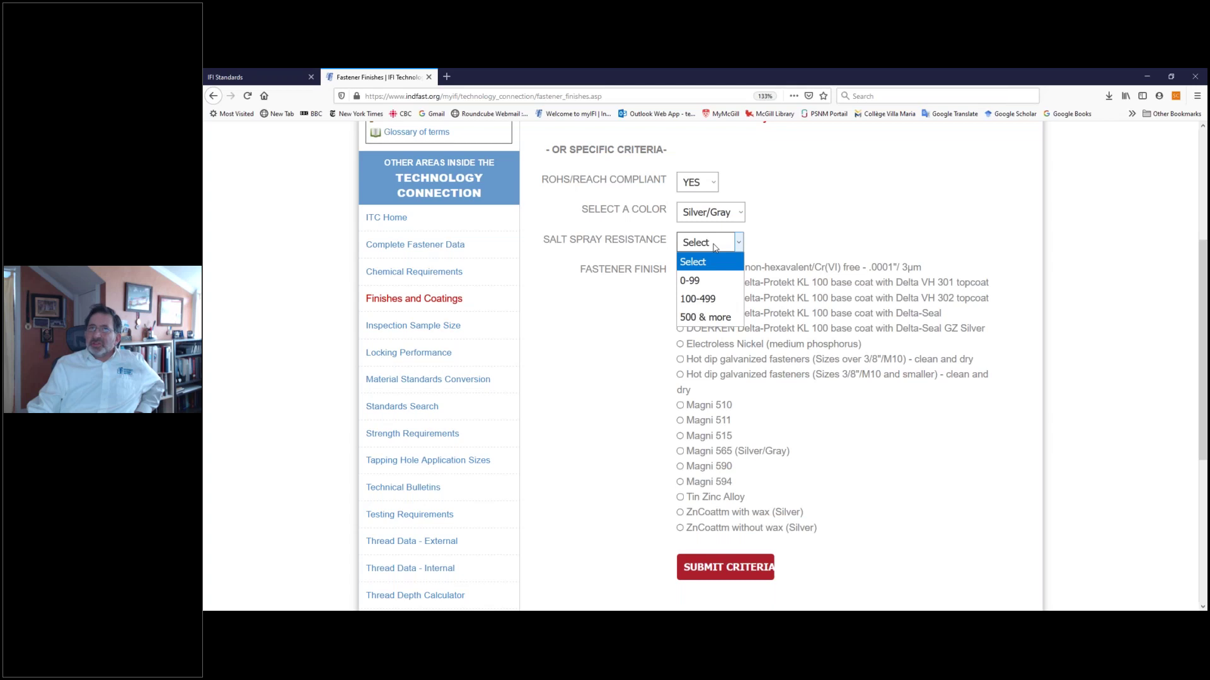
left_click(734, 319)
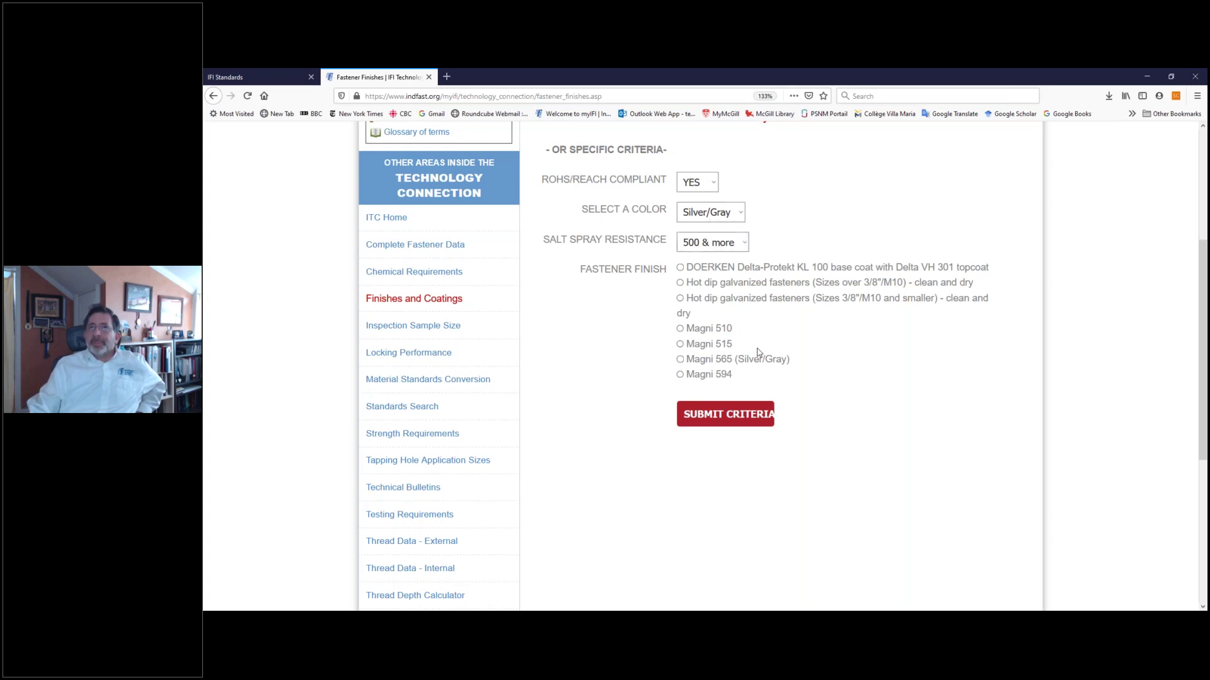
- Return to the Technology Connection page and open the Tightening Calculator
scroll(724, 299, "up", 3)
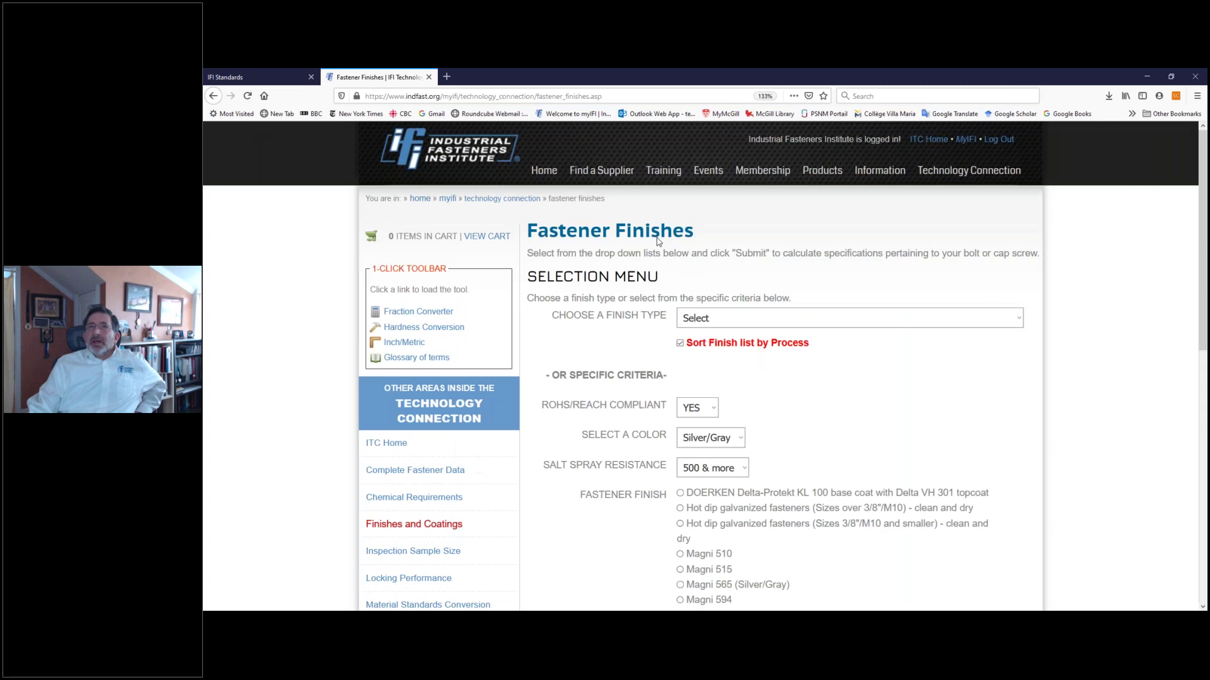
left_click(498, 198)
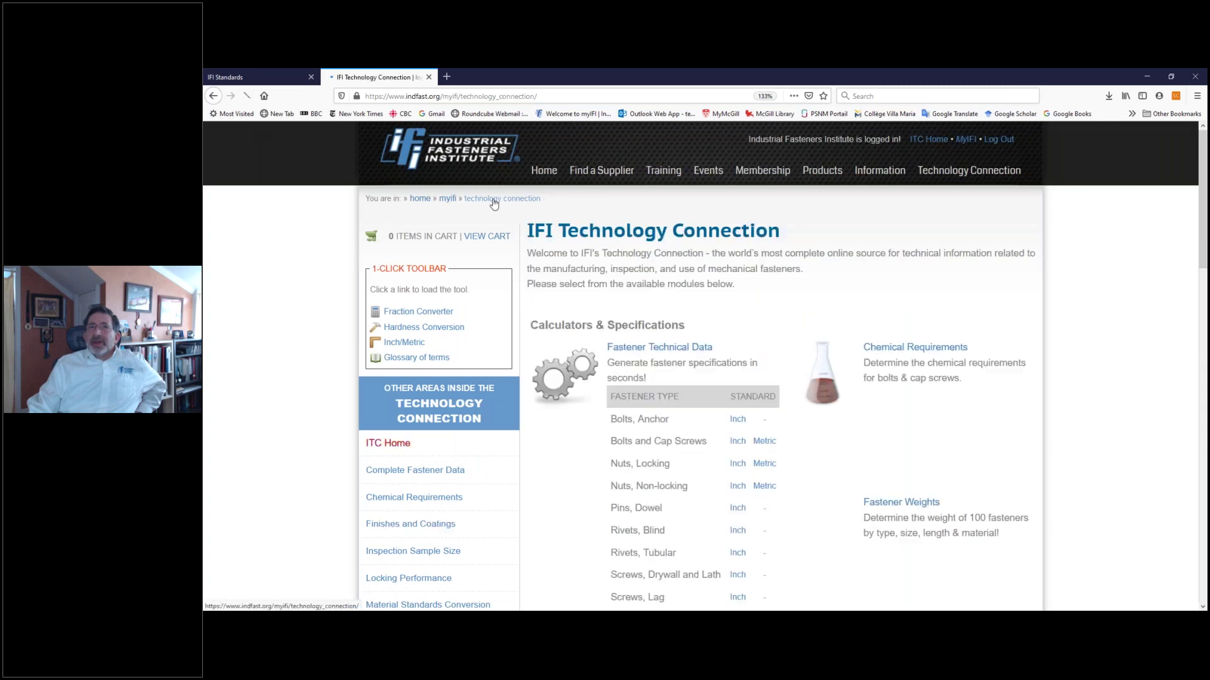
scroll(800, 335, "down", 10)
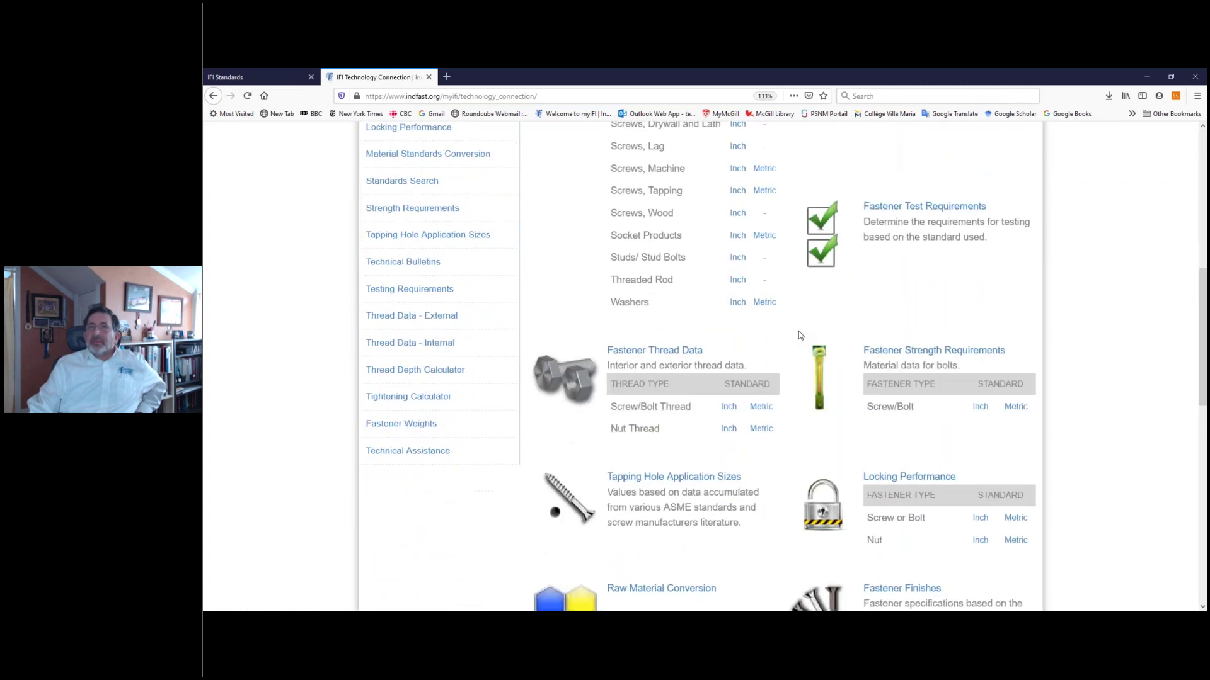
scroll(655, 316, "down", 4)
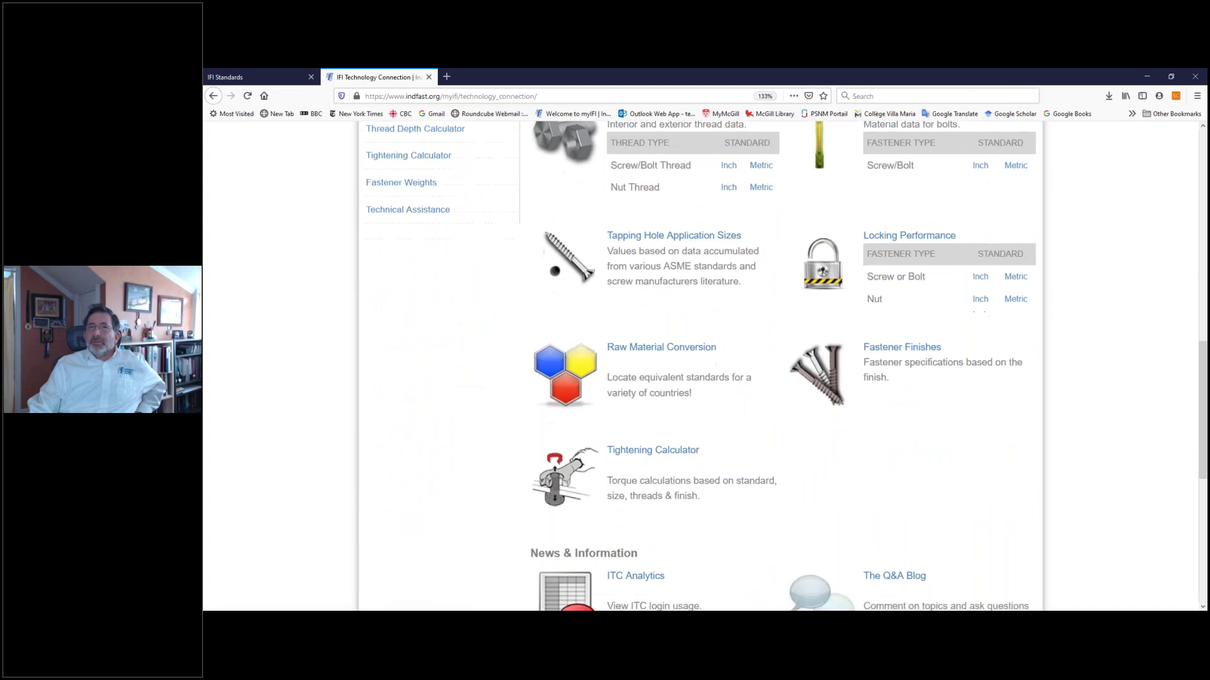
left_click(653, 315)
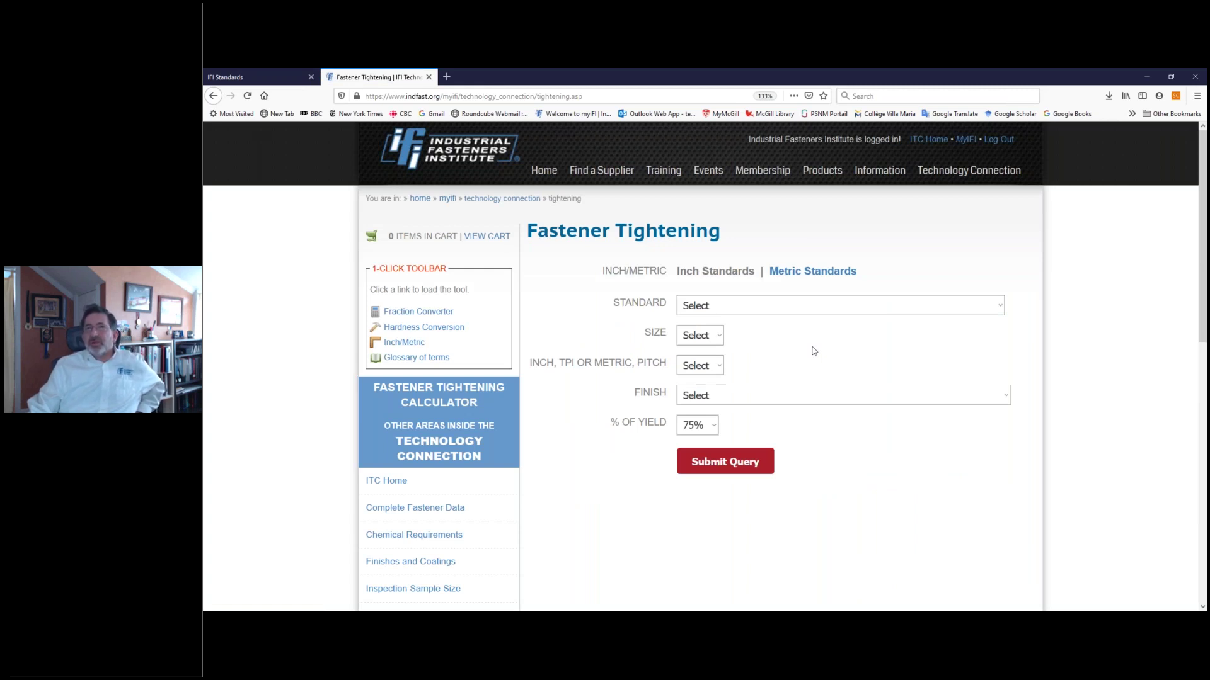
- Specify an SAE J429-2014, Grade 8 fastener, size 1/2, 13 TPI, with finish Zinc & Yellow non-hexavalent/Cr(VI) free - .0001"/ 3µm
left_click(804, 310)
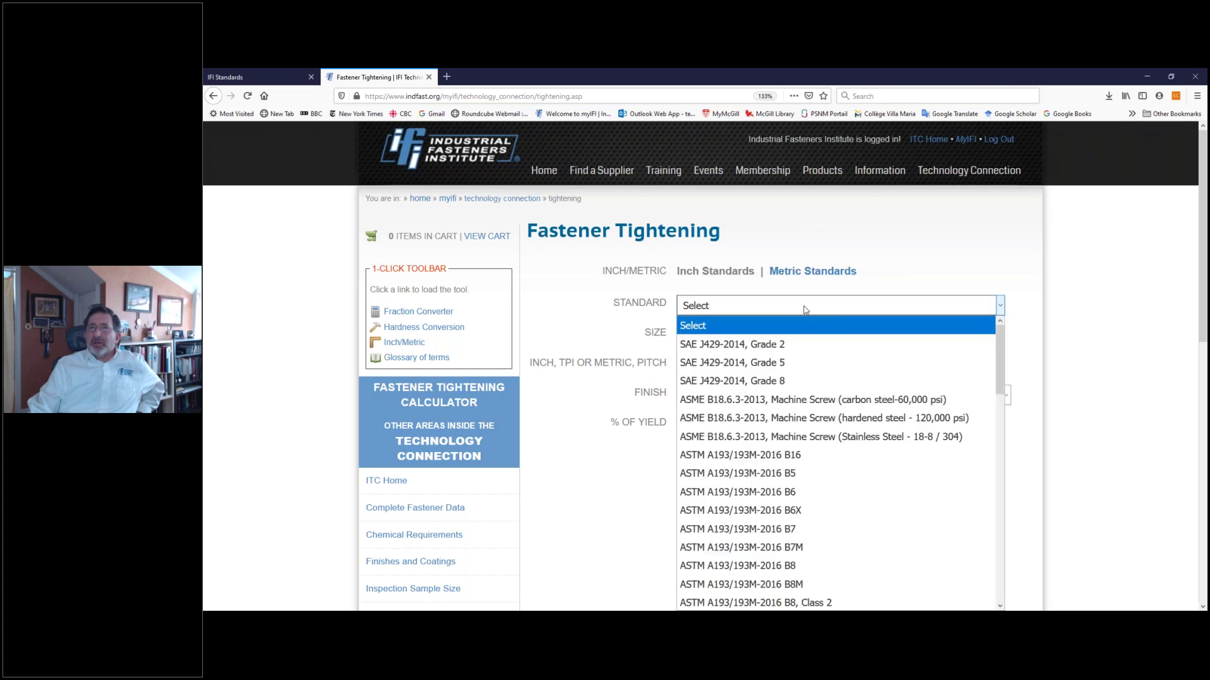
left_click(796, 376)
left_click(715, 338)
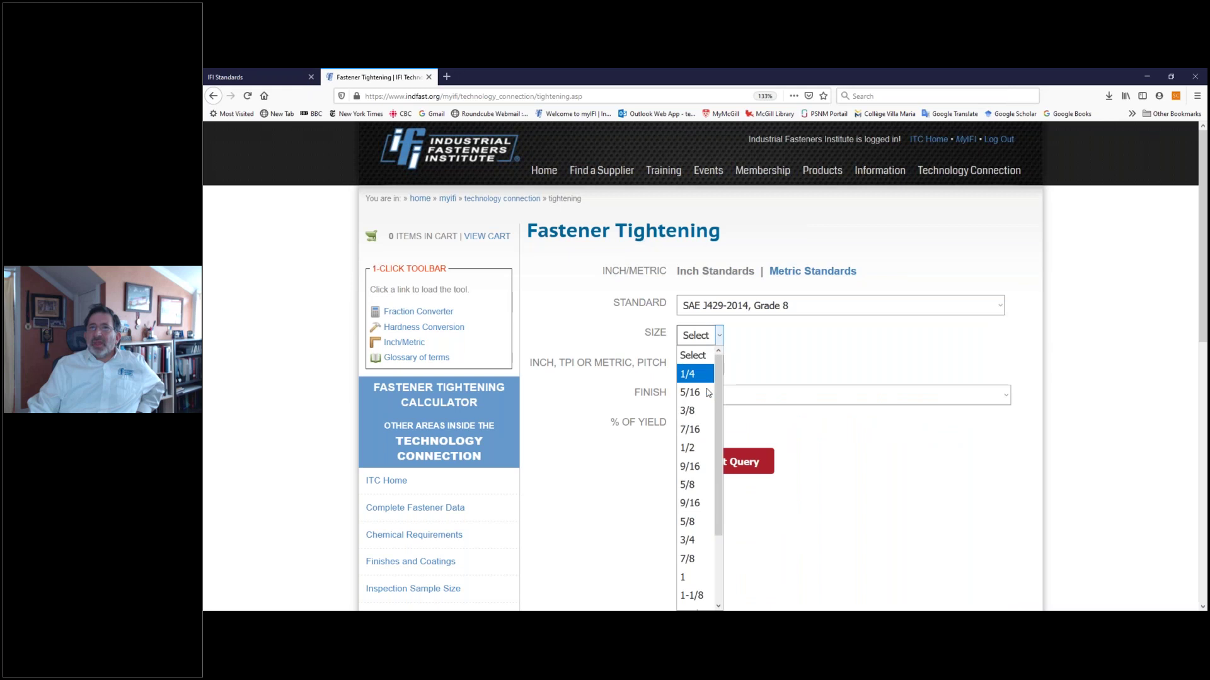
left_click(692, 447)
left_click(698, 366)
left_click(702, 405)
left_click(792, 401)
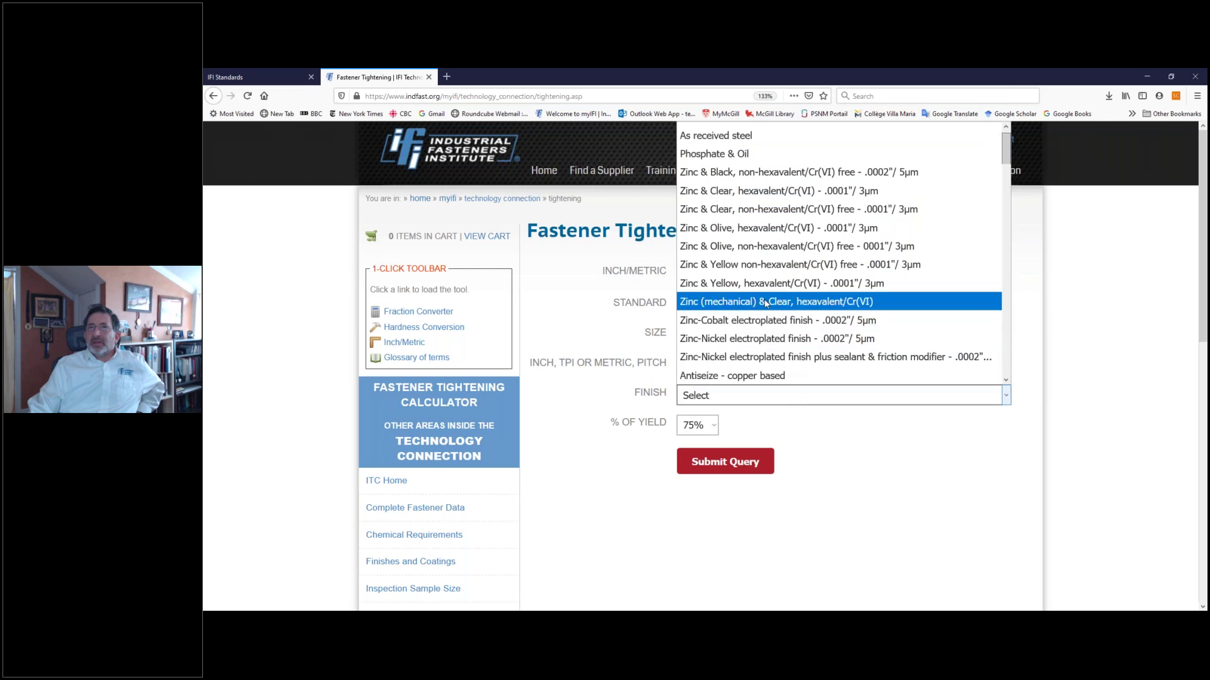
left_click(766, 265)
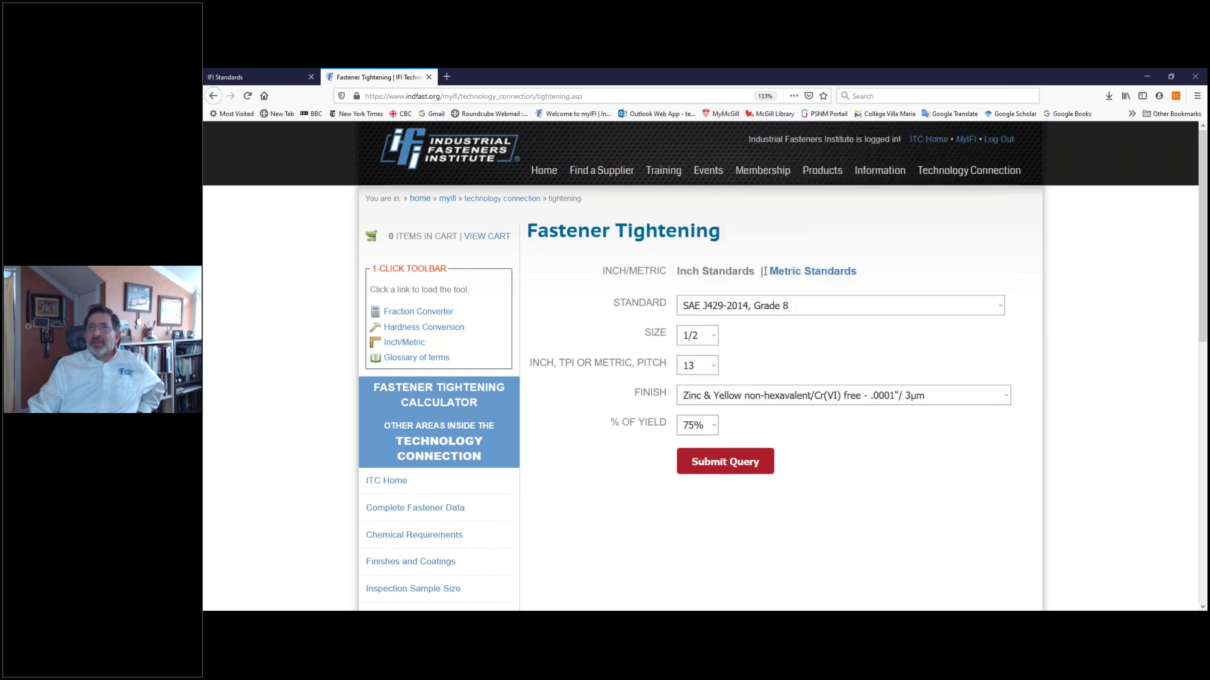
- Set the percentage of yield to 100%, submit the tightening query and view the calculated torque
left_click(716, 427)
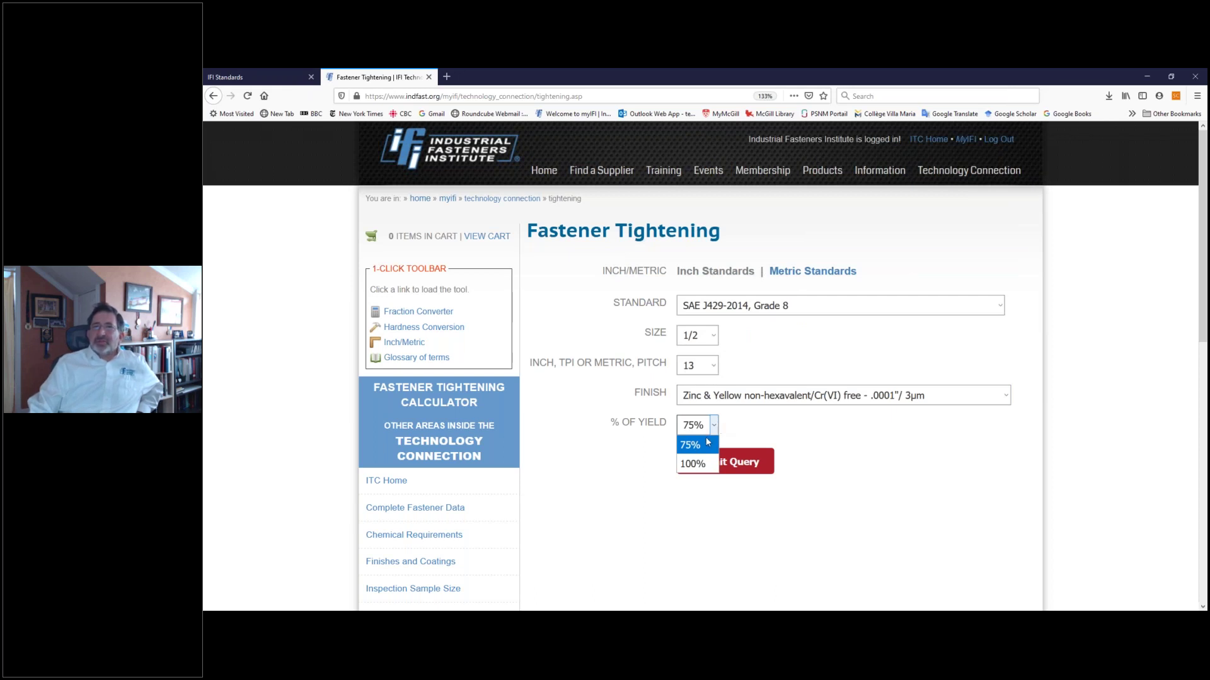
left_click(693, 464)
left_click(722, 465)
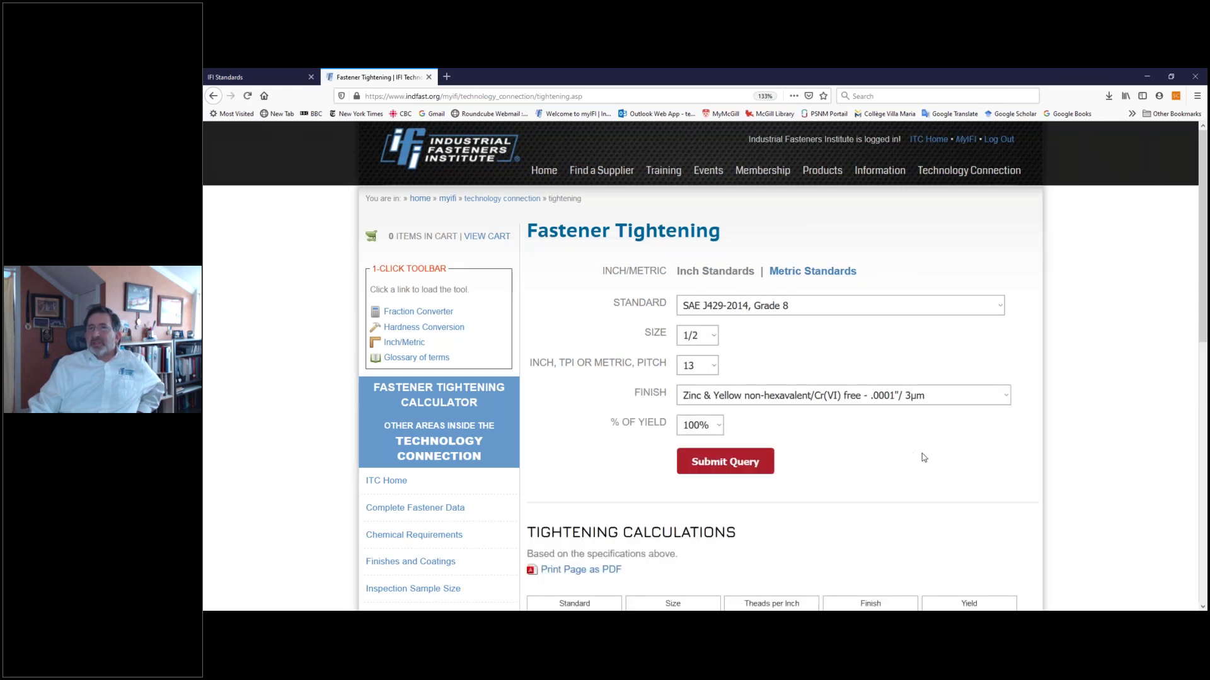
scroll(924, 458, "down", 5)
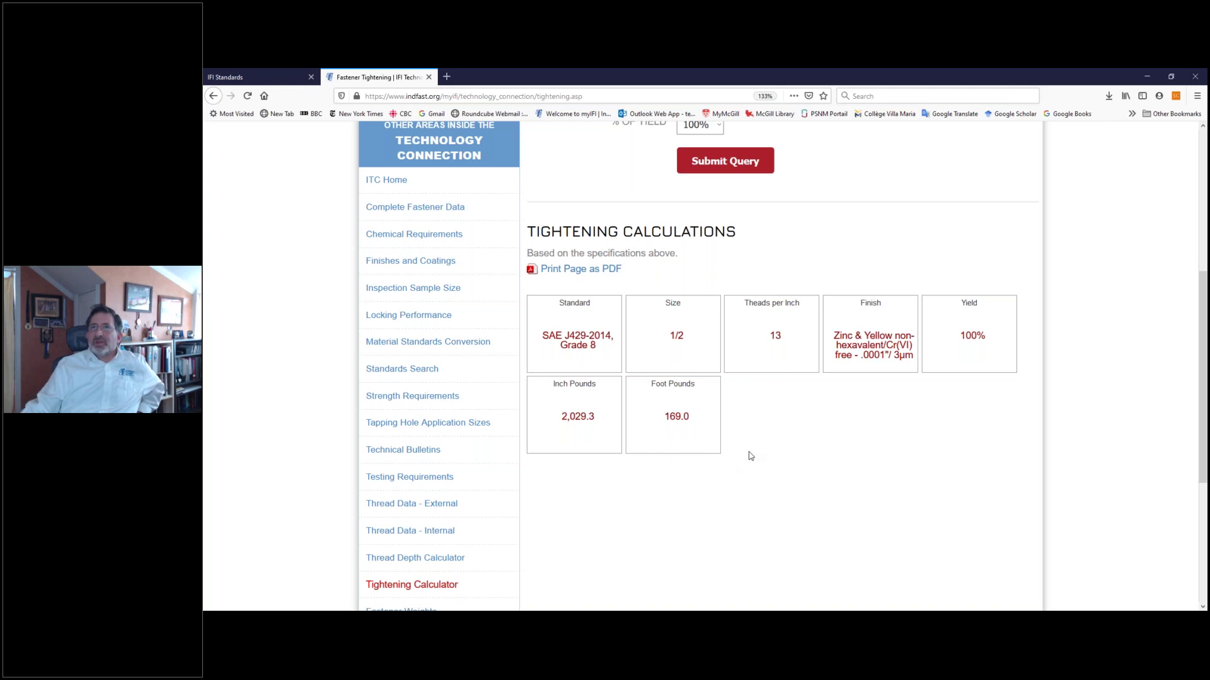
- Return to the Technology Connection page and open the Technical Bulletins library under News & Information
scroll(764, 448, "up", 3)
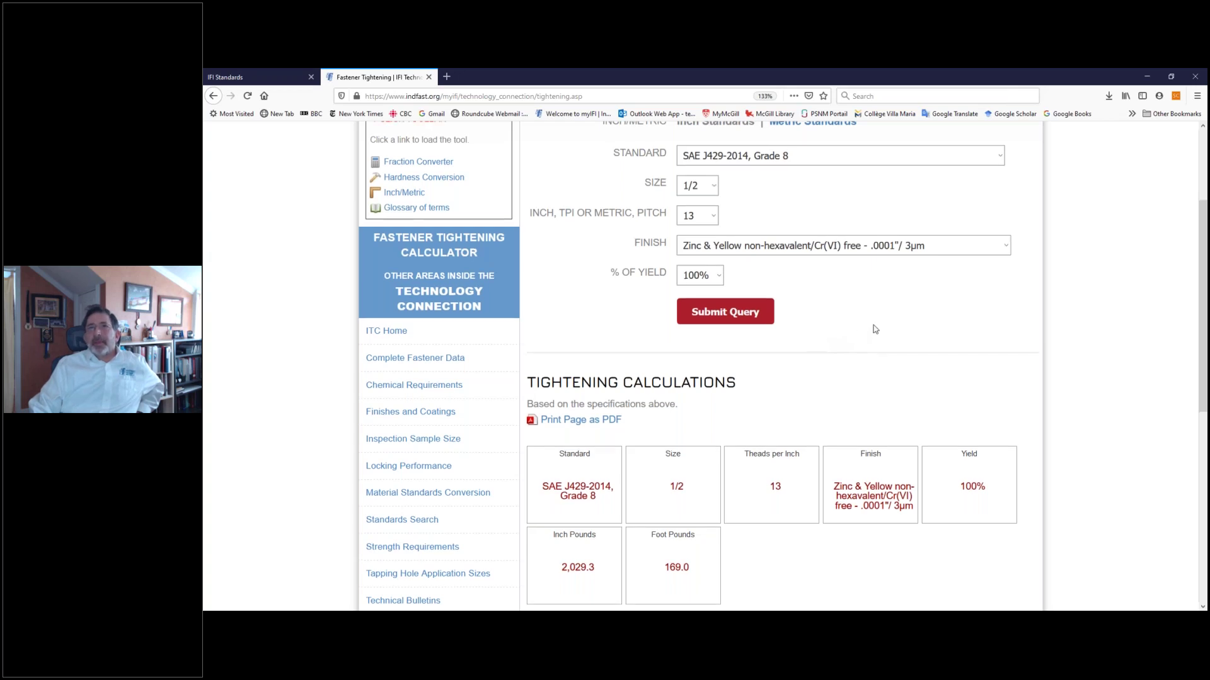
scroll(872, 327, "up", 3)
left_click(491, 199)
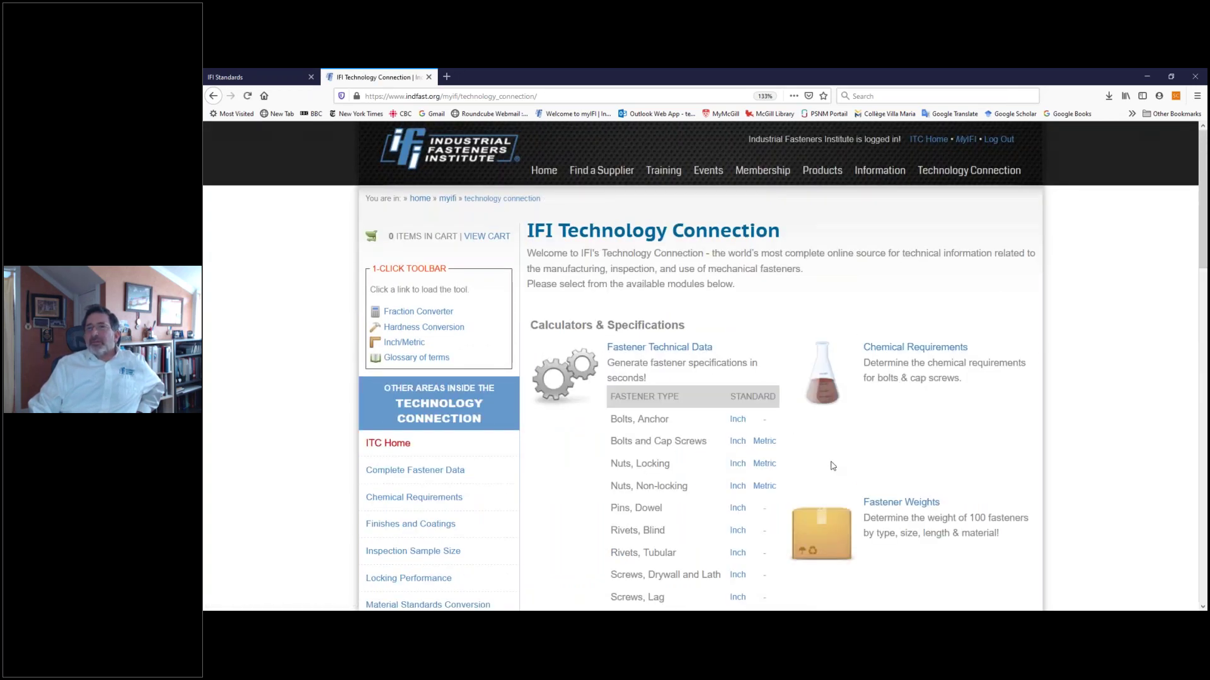
scroll(840, 456, "down", 15)
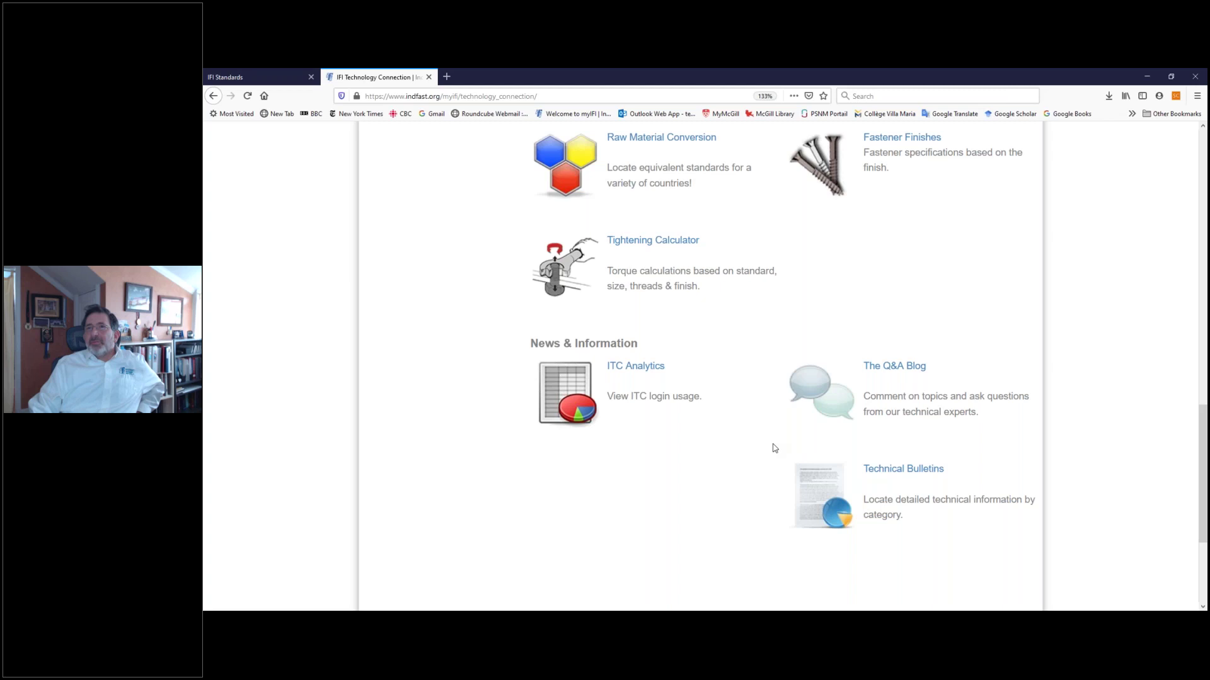
scroll(774, 448, "down", 2)
scroll(774, 448, "up", 2)
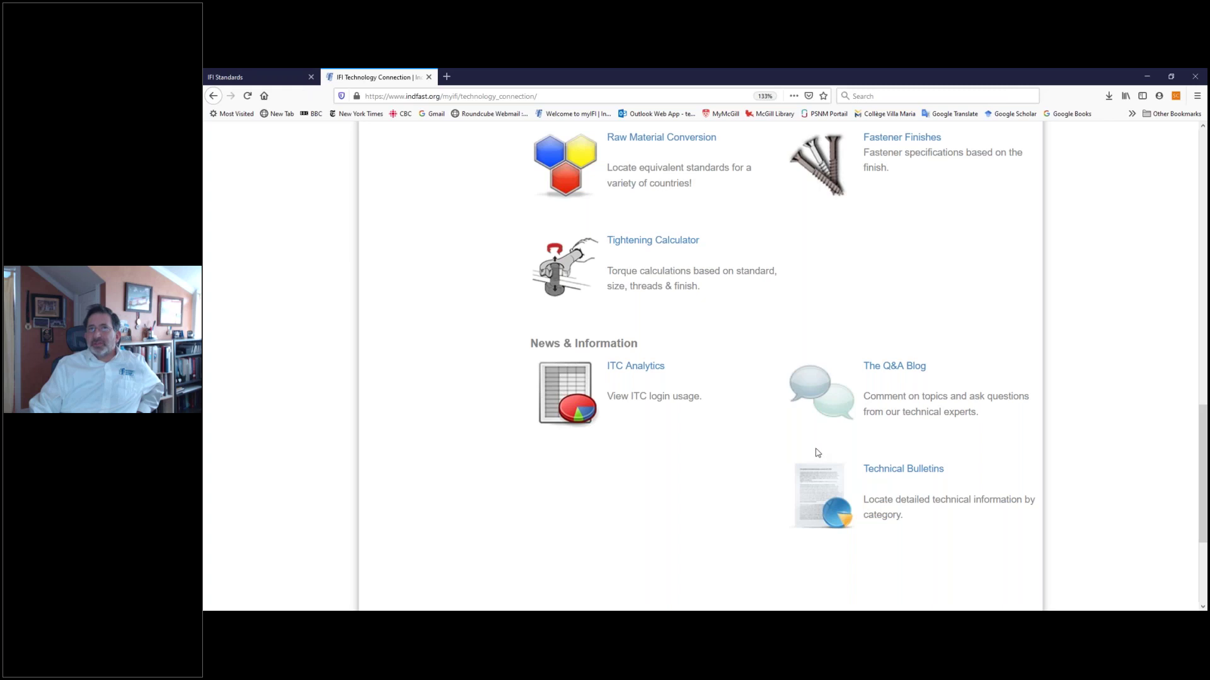
left_click(908, 472)
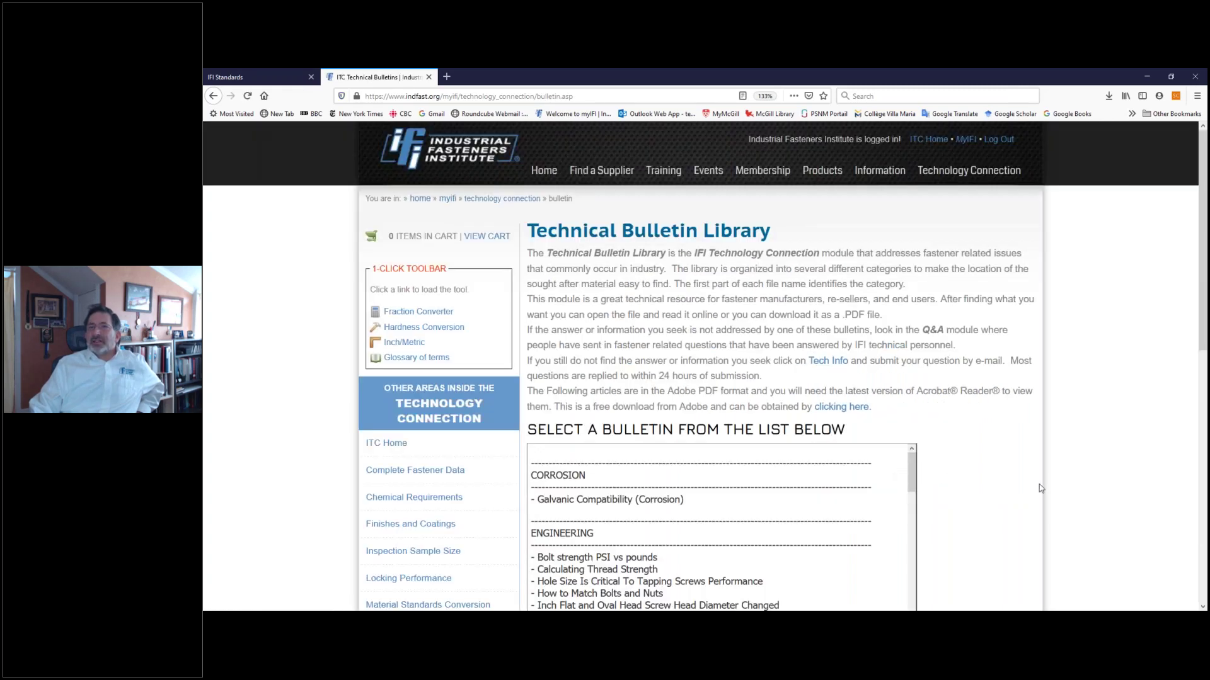
- Find the bulletin Inspecting Square Socket Recesses under Recesses and open its downloaded PDF
scroll(1040, 488, "down", 5)
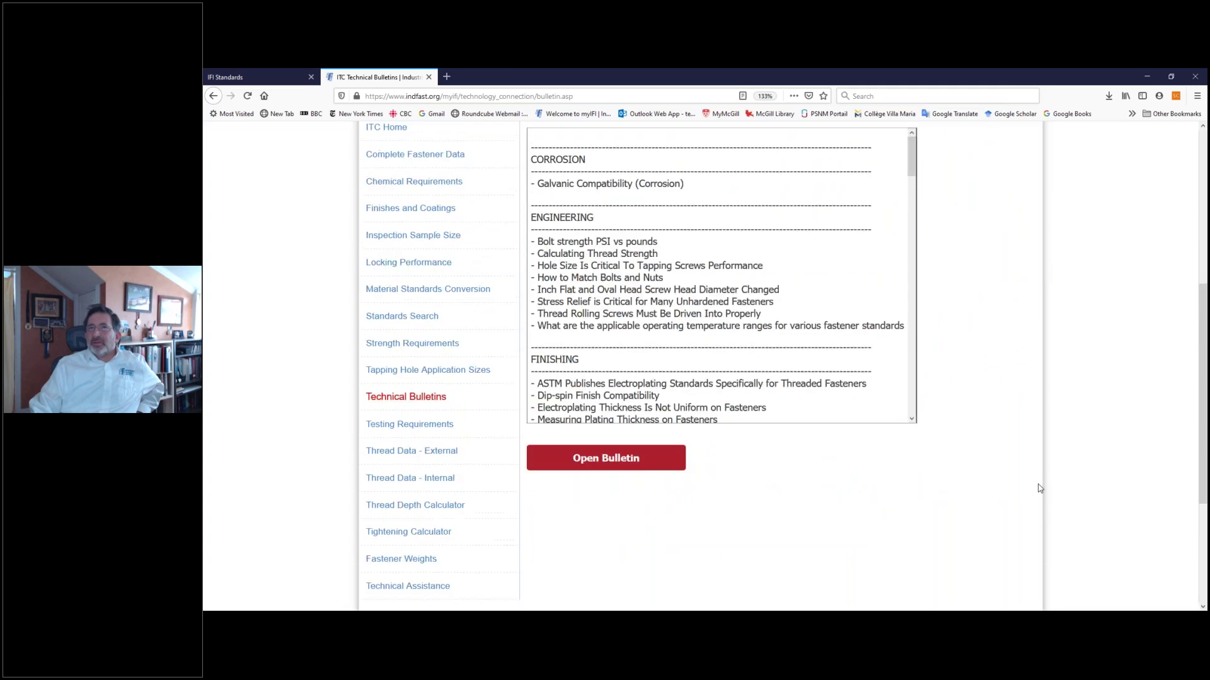
scroll(918, 239, "up", 2)
left_click_drag(914, 253, 892, 423)
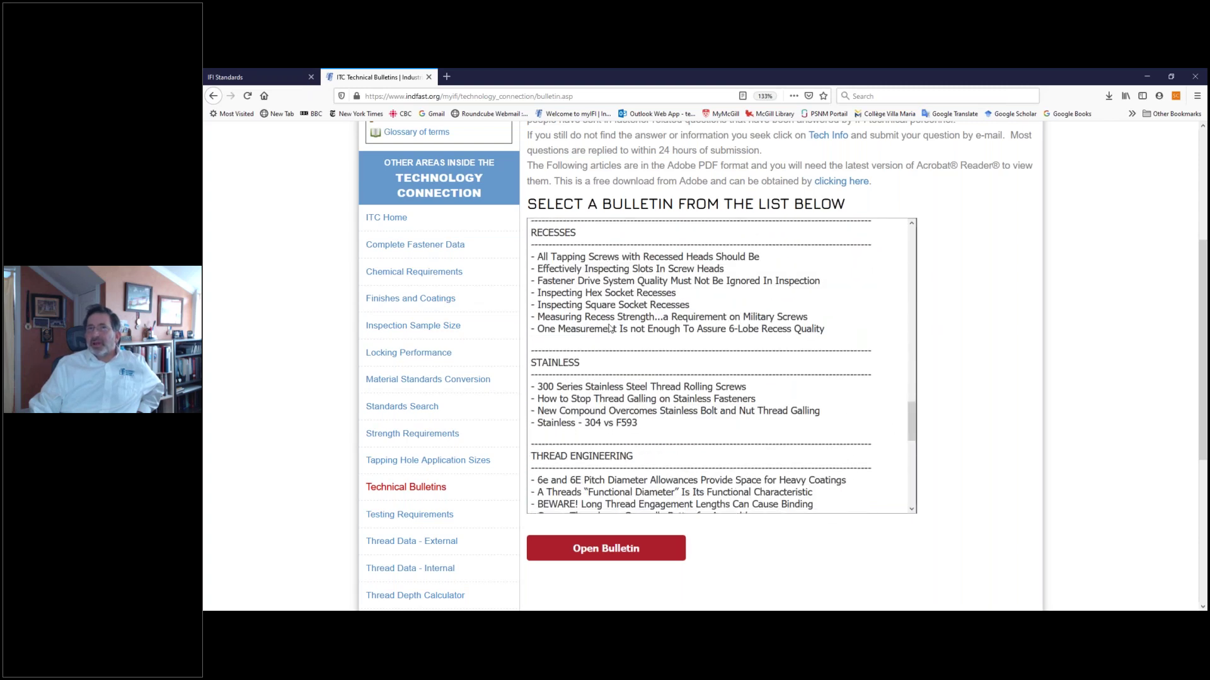
left_click(623, 305)
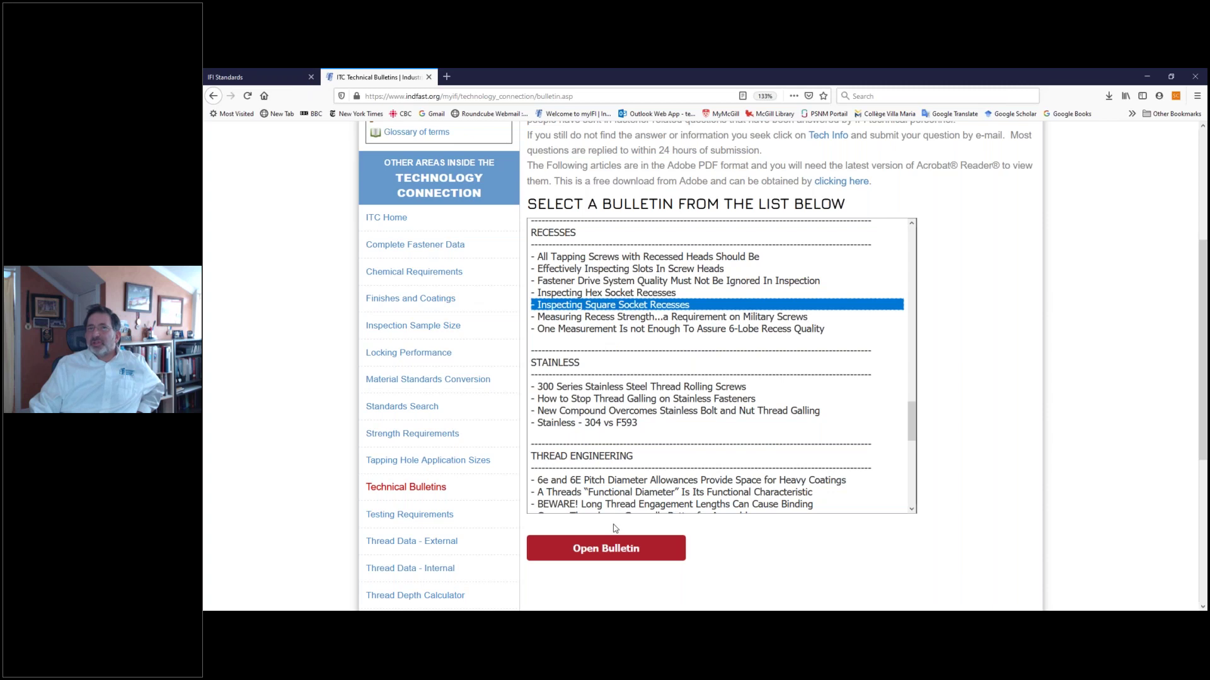
left_click(606, 548)
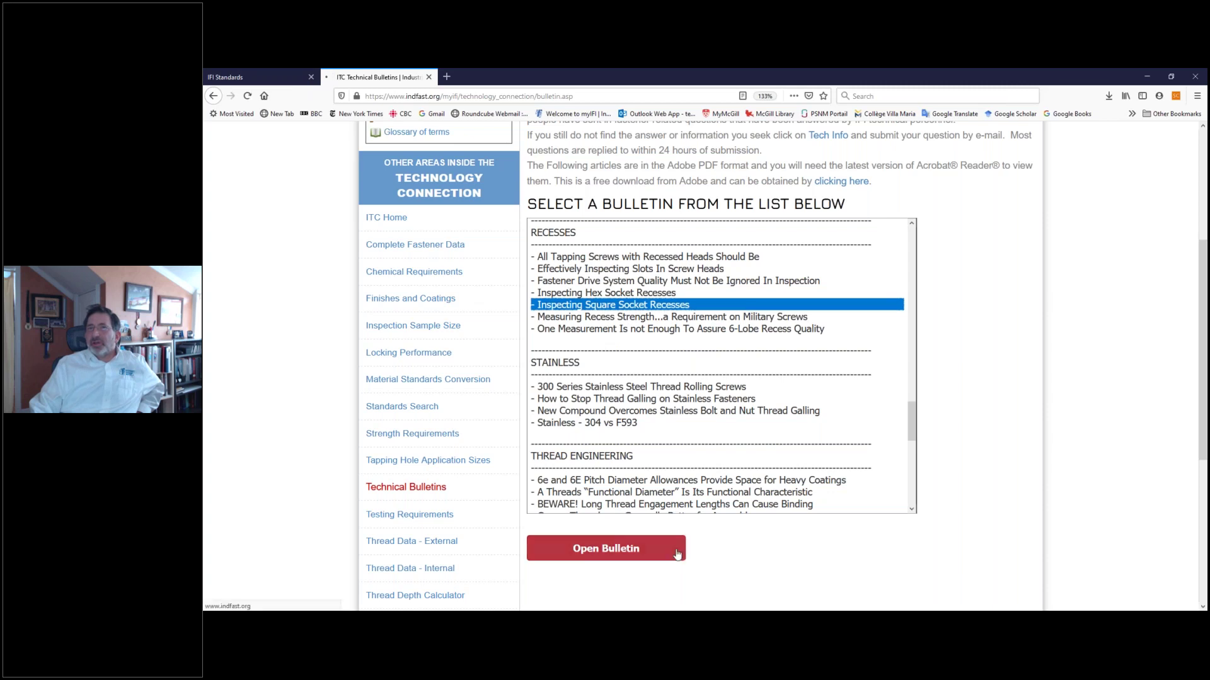
left_click(1108, 96)
left_click(1050, 114)
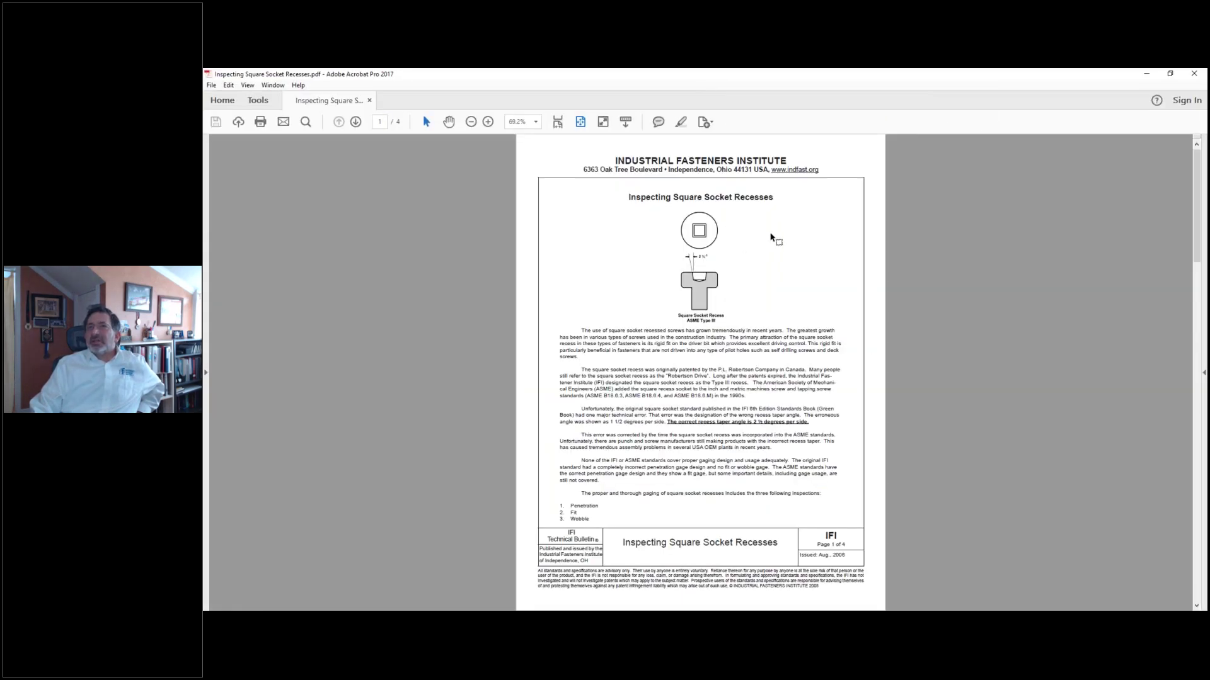
- Look through the pages of the Inspecting Square Socket Recesses bulletin and close the PDF
scroll(772, 238, "down", 3)
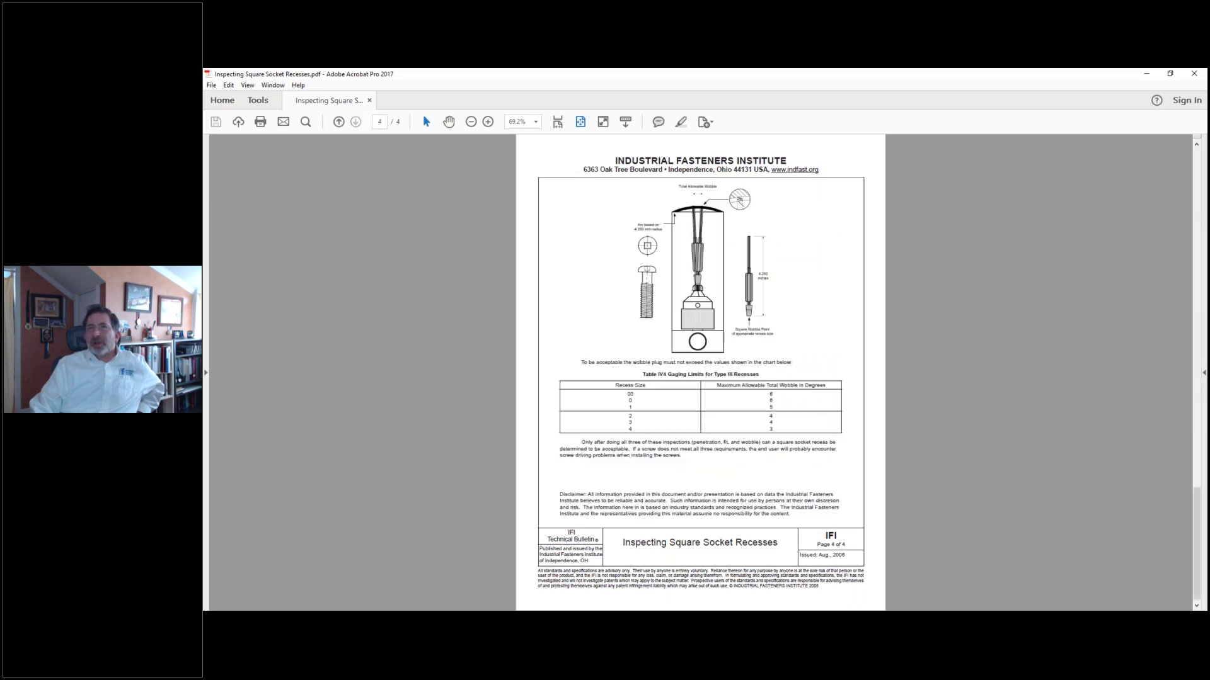
scroll(699, 371, "up", 1)
scroll(772, 237, "up", 2)
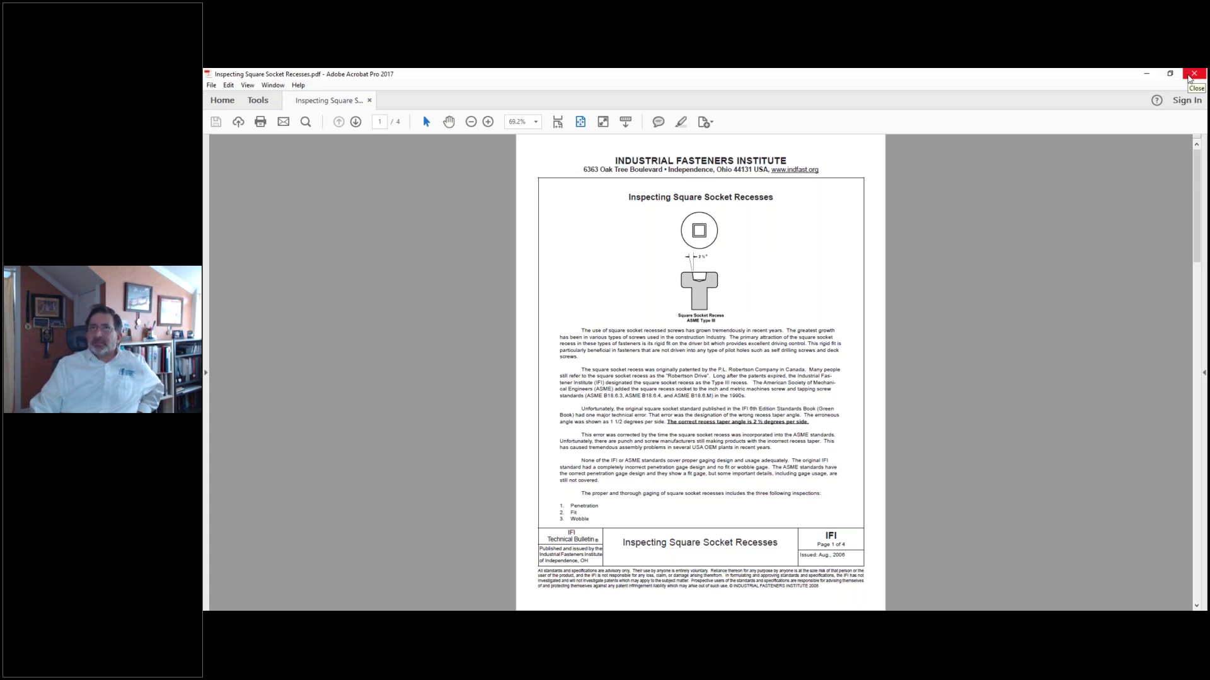
left_click(1190, 78)
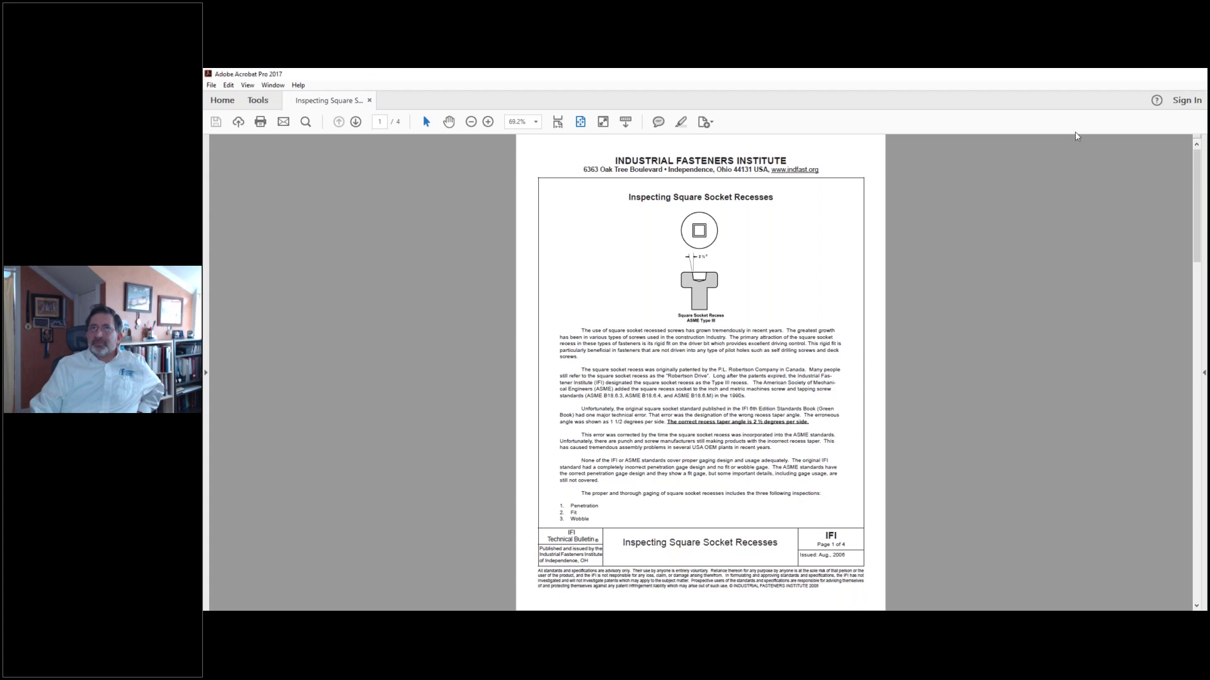
- Open the Technical Assistance form and go through its name, email and comments/question fields without filling them in
scroll(930, 267, "up", 3)
scroll(931, 267, "down", 8)
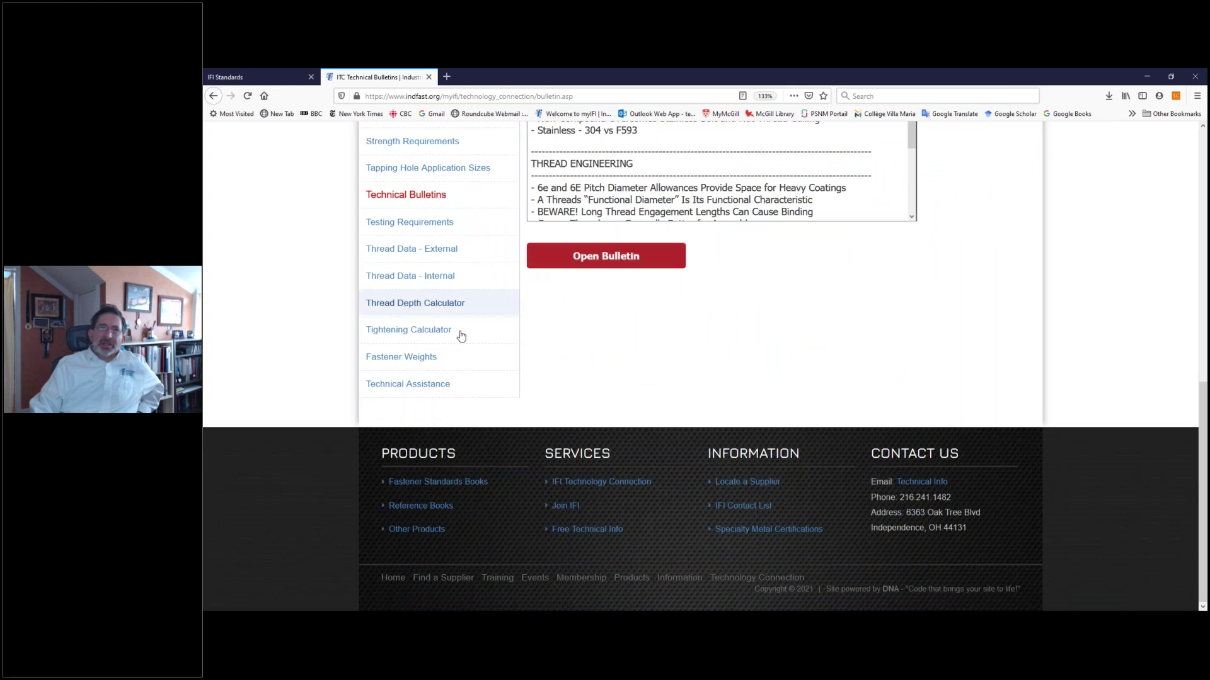
left_click(417, 385)
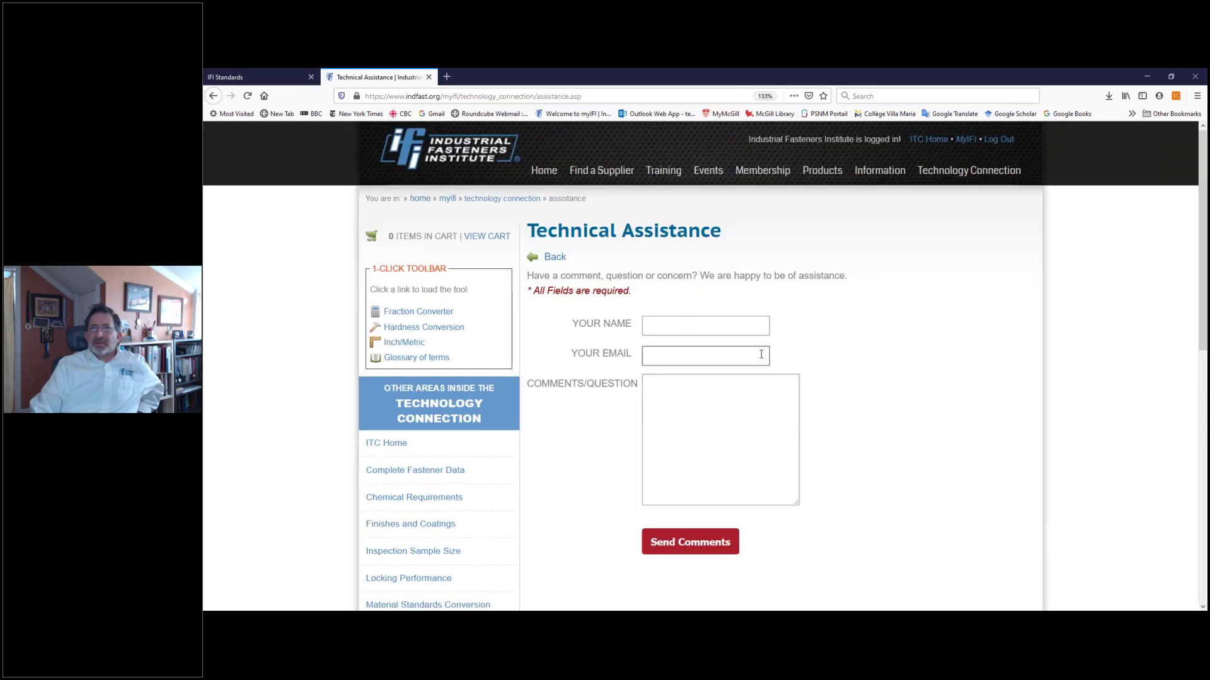
left_click(740, 326)
left_click(734, 359)
key("Tab")
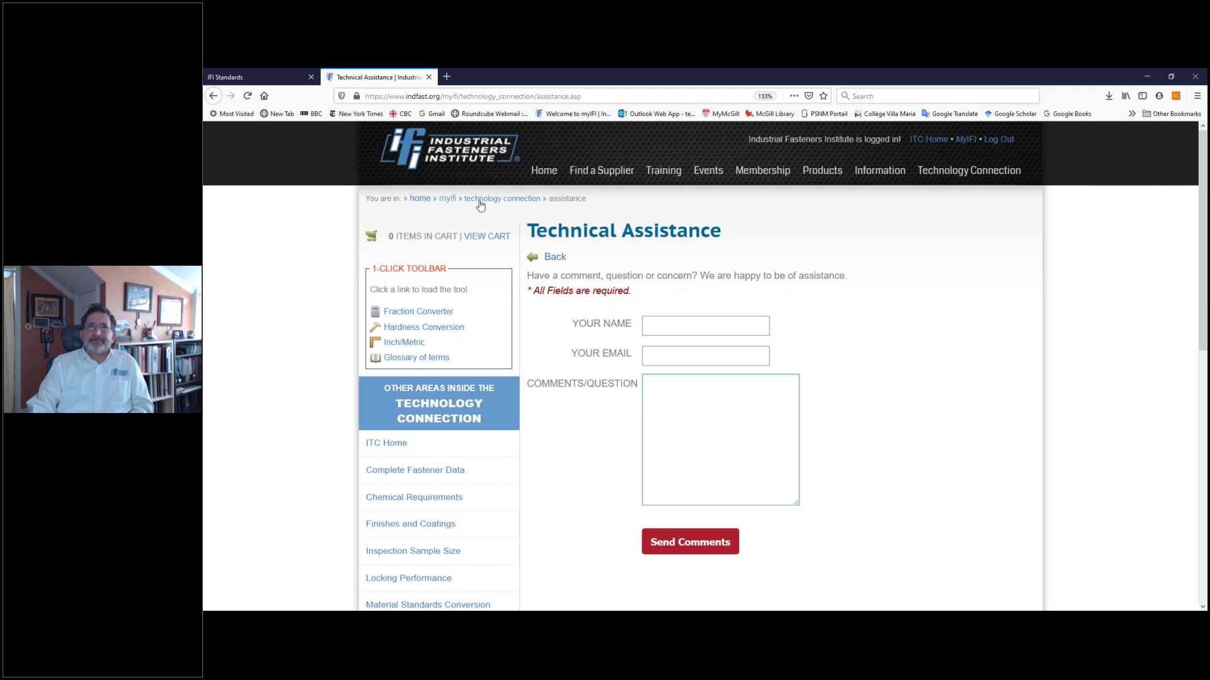
- Leave the Technical Assistance form and open the Bundles category in the online product store
left_click(507, 201)
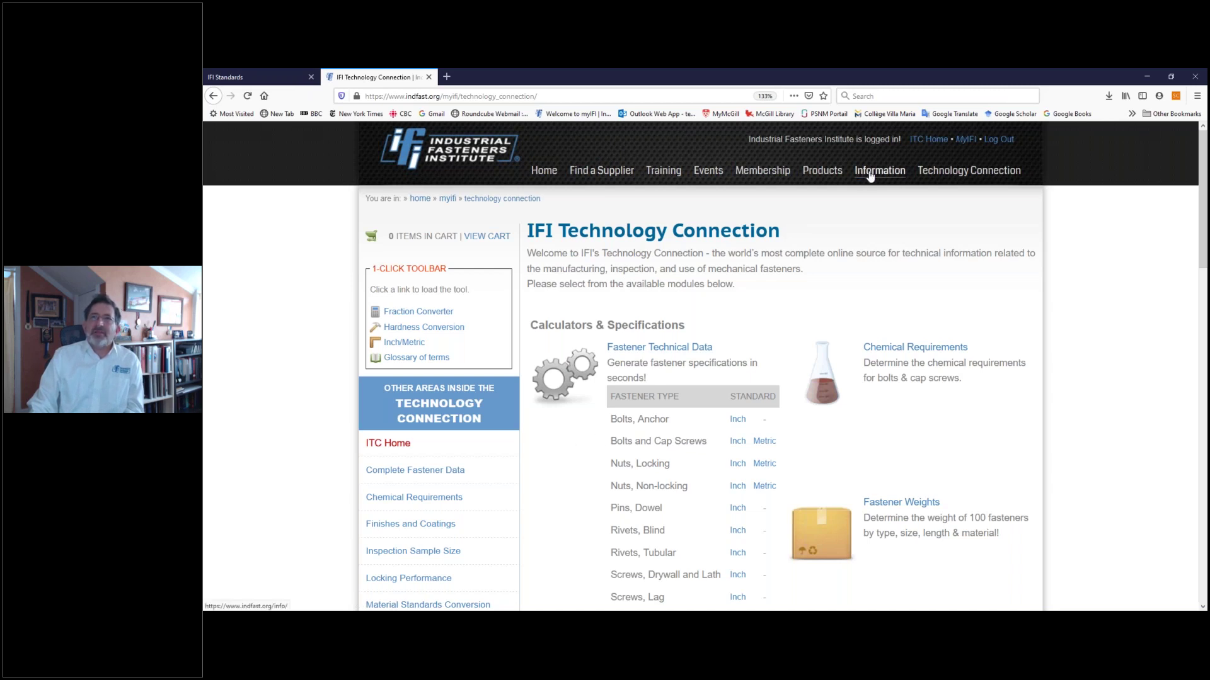
left_click(822, 172)
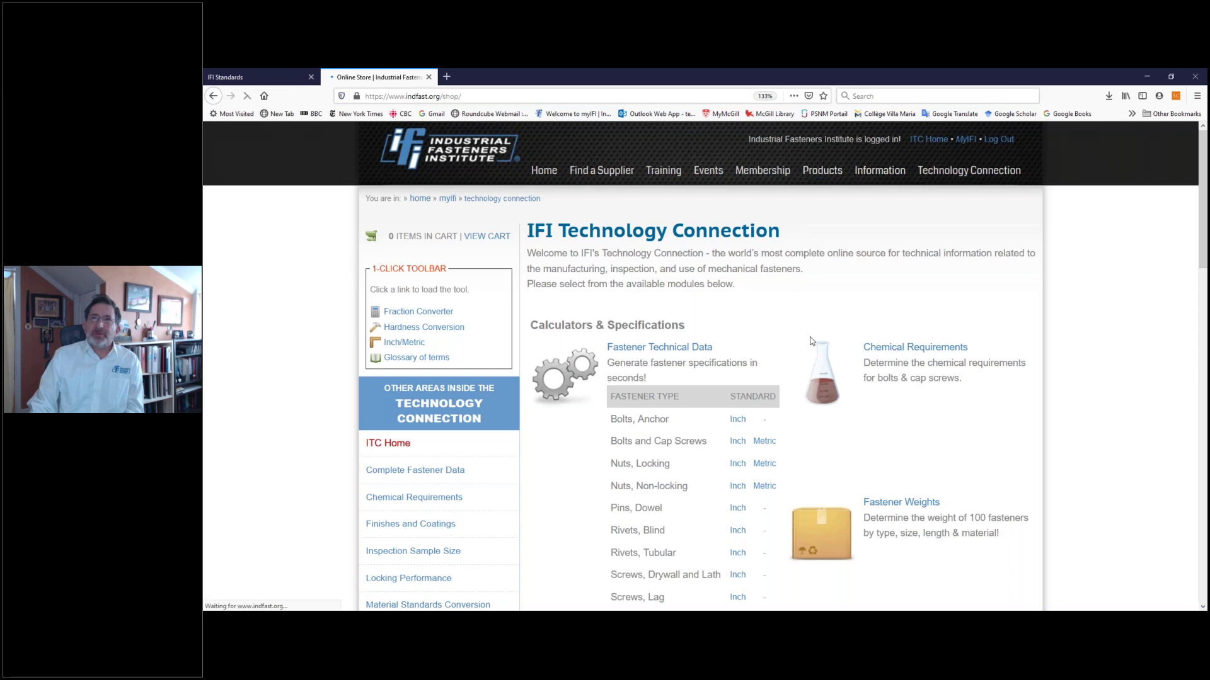
scroll(815, 354, "down", 3)
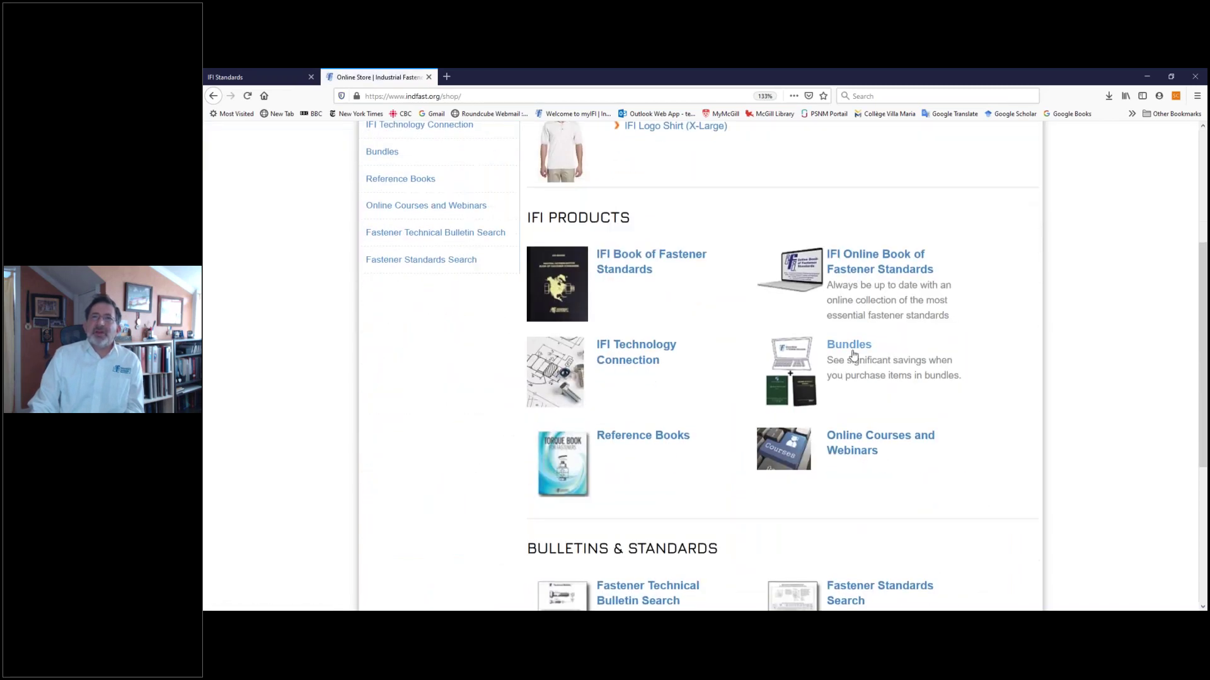
left_click(850, 345)
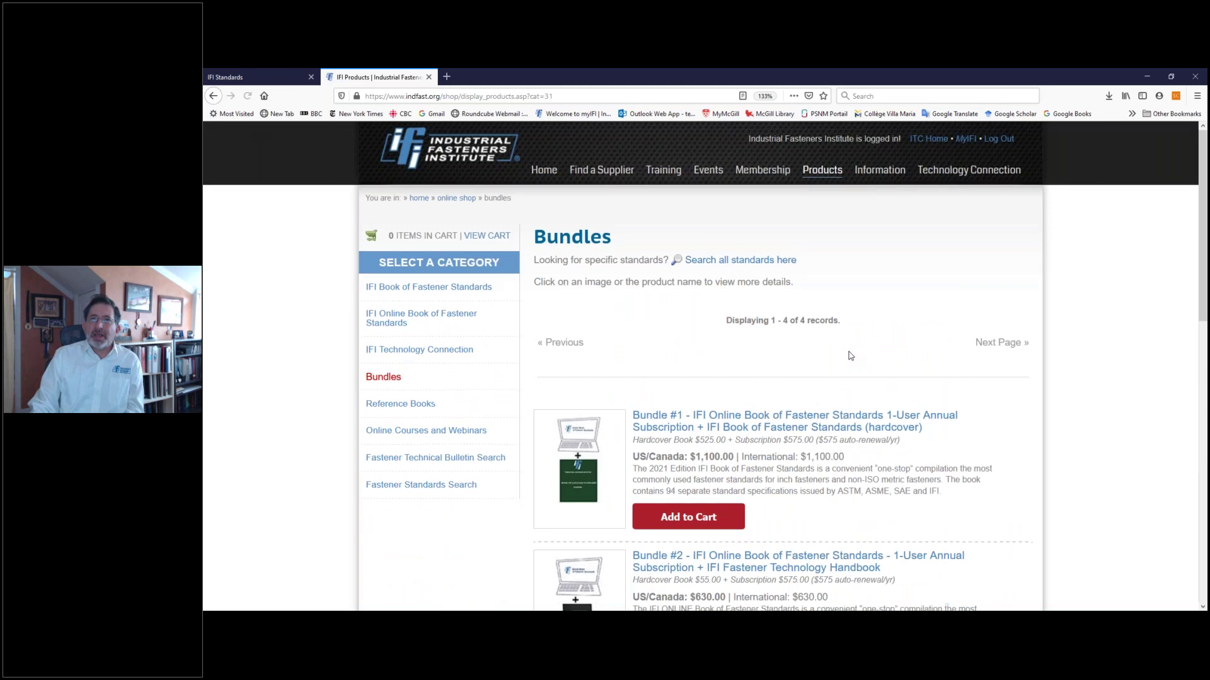
- Review the bundle offers and their prices, and return to the myIFI member portal page
scroll(851, 351, "down", 3)
scroll(841, 351, "down", 1)
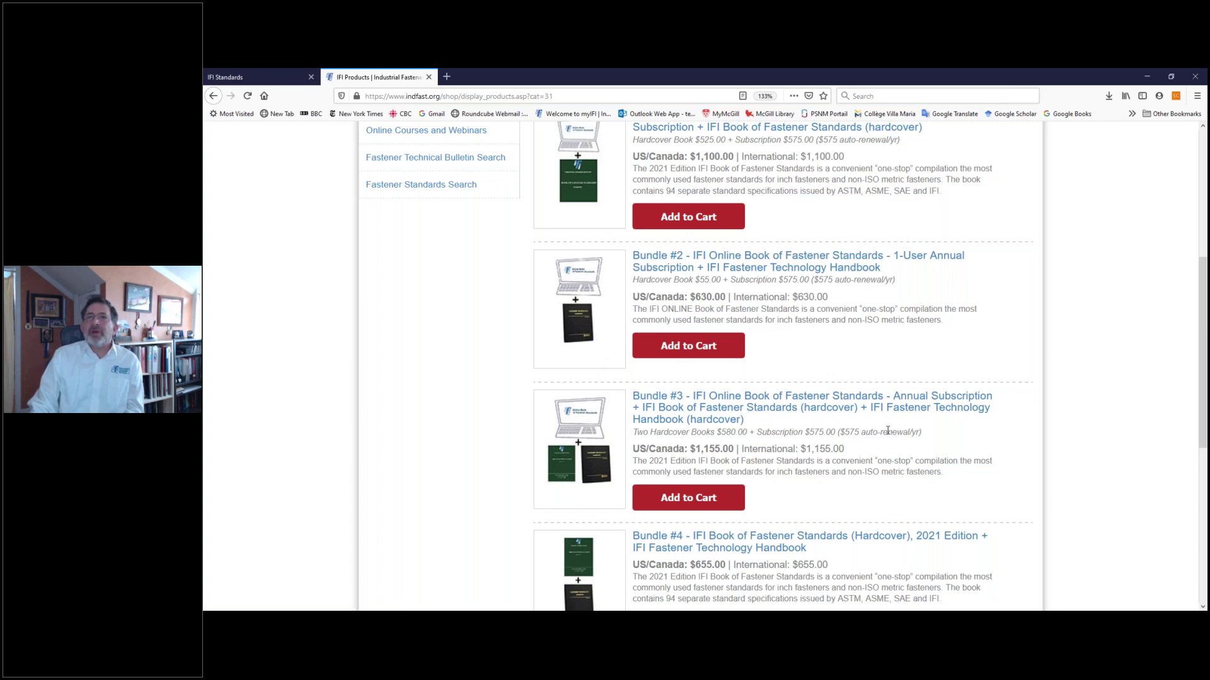
scroll(932, 435, "up", 3)
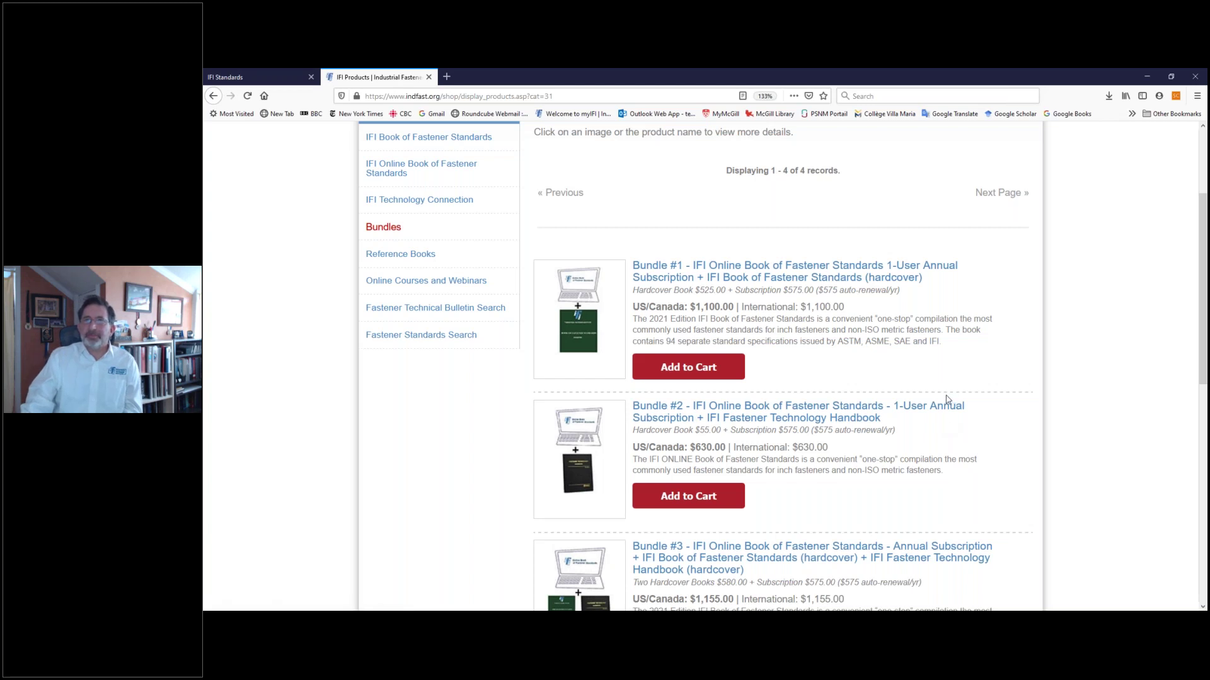
scroll(947, 399, "up", 3)
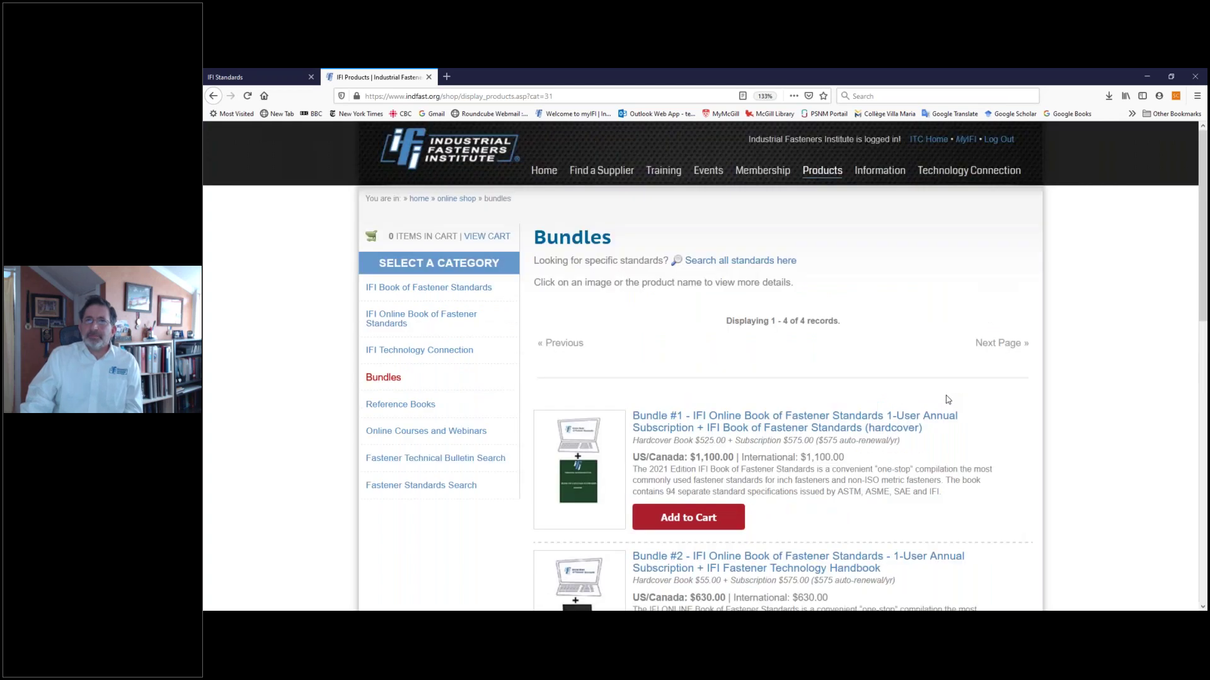
left_click(965, 139)
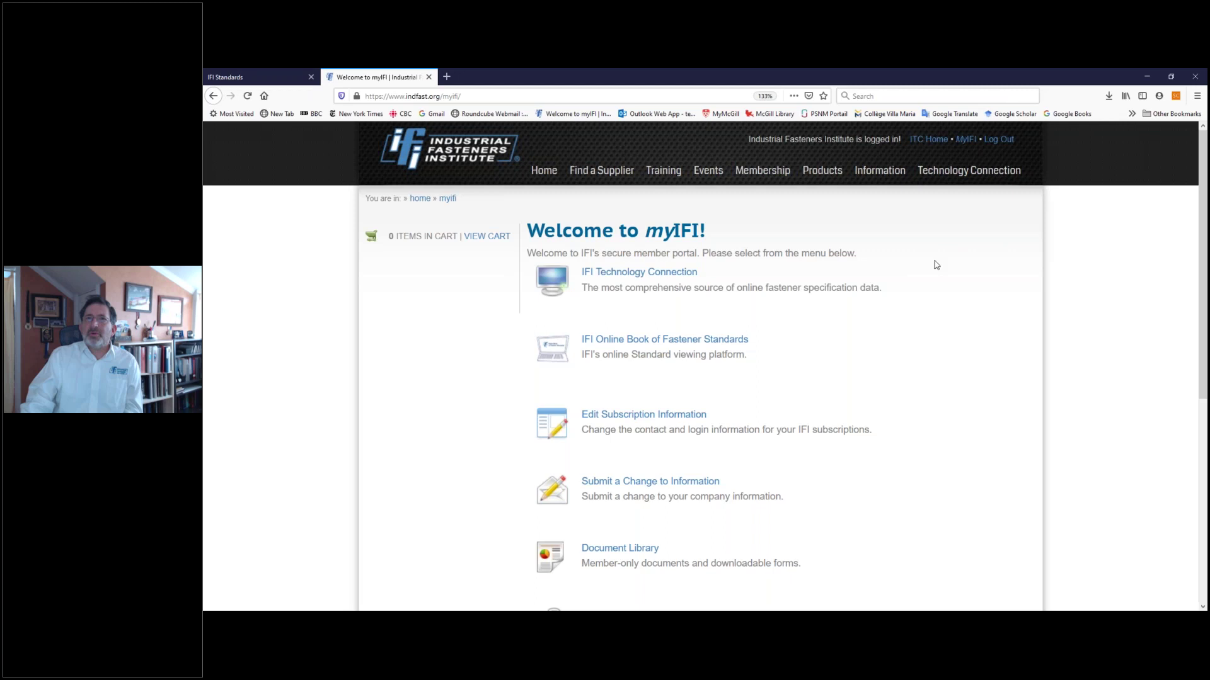
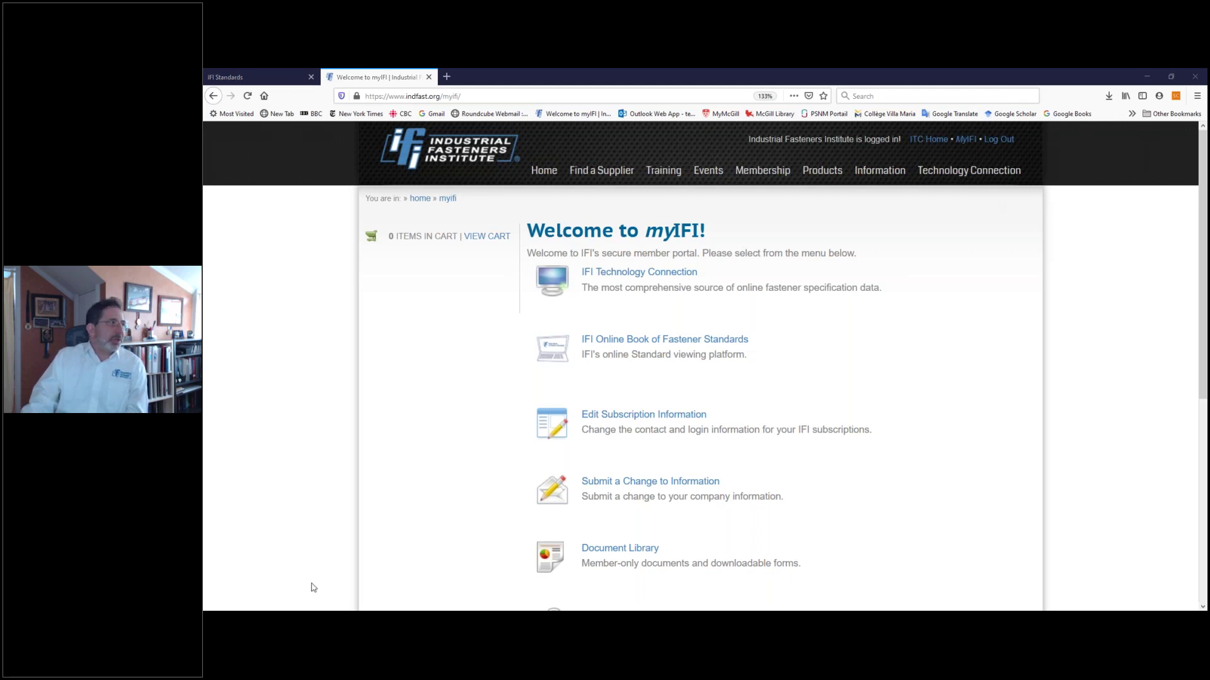
- Switch to the PowerPoint presentation and display slide 14, IFI Technology Connection (ITC)
key("alt+Tab")
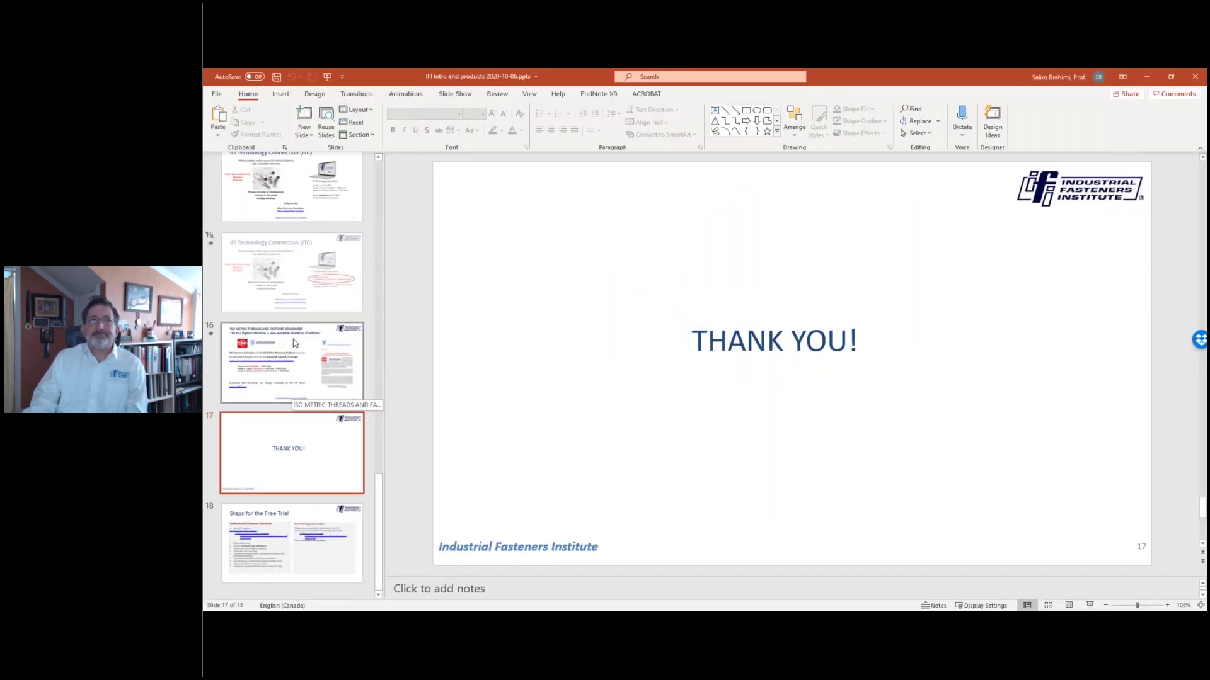
left_click(319, 208)
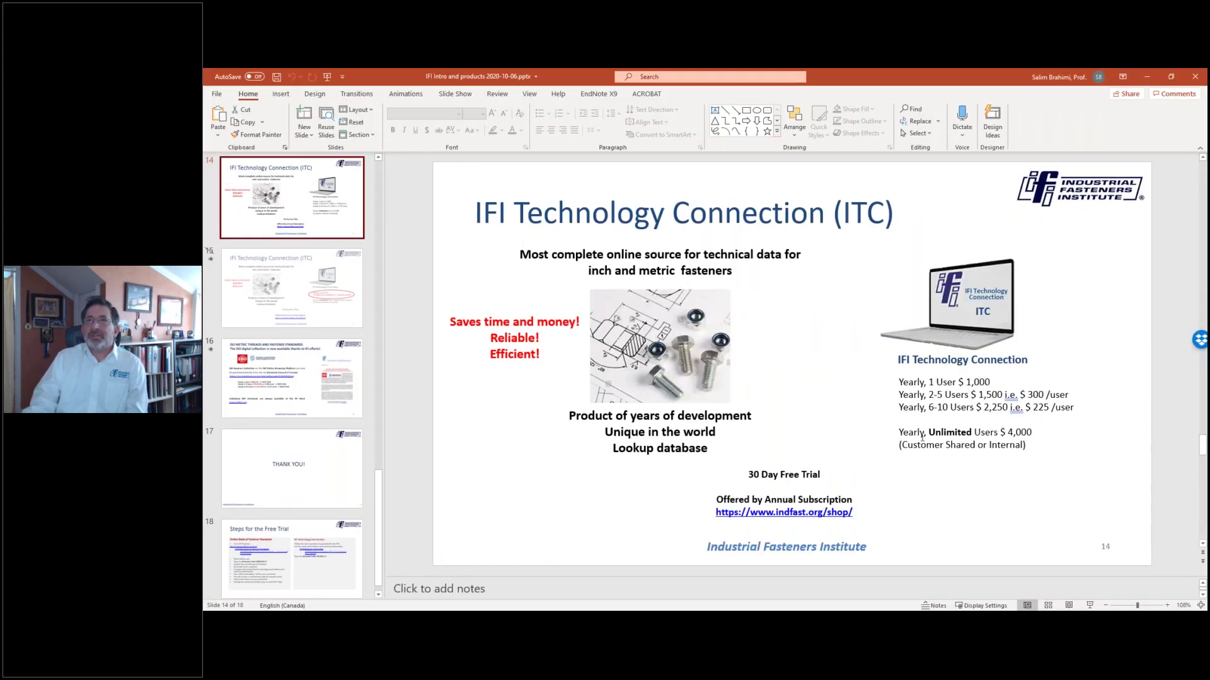